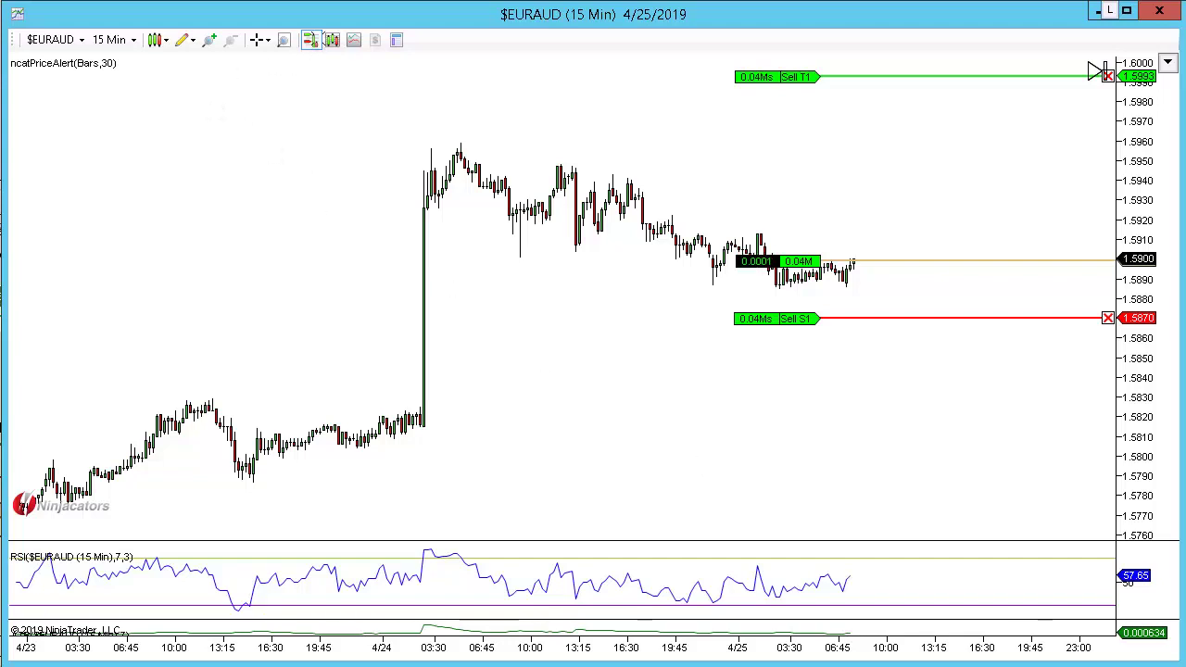
- Switch the $EURAUD chart to the 1440-minute interval and remove all existing drawing objects
{"action": "middle_click", "coordinate": [387, 229]}
{"action": "type", "text": "1440"}
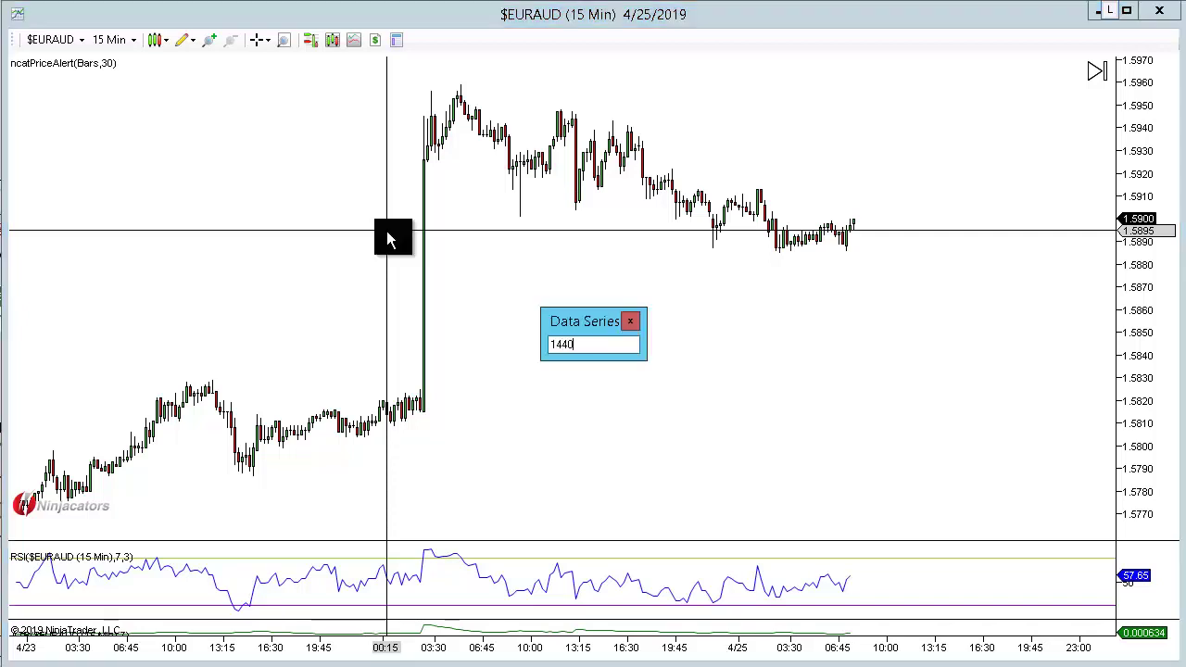
{"action": "key", "text": "Return"}
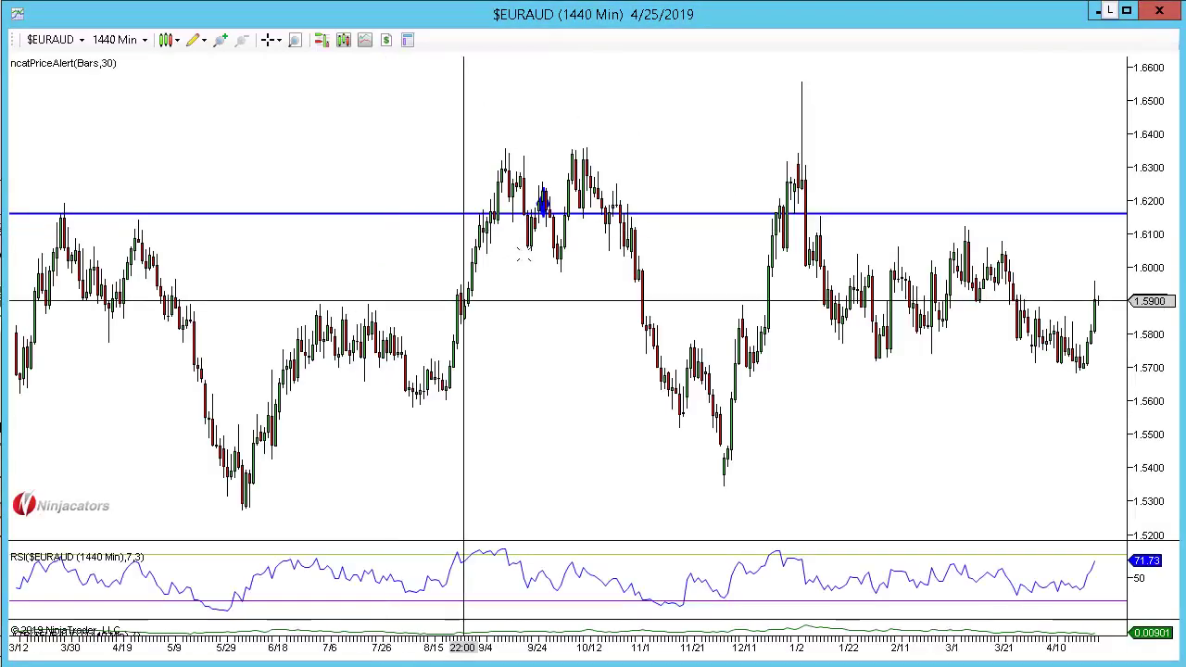
{"action": "key", "text": "ctrl+Delete"}
{"action": "key", "text": "Return"}
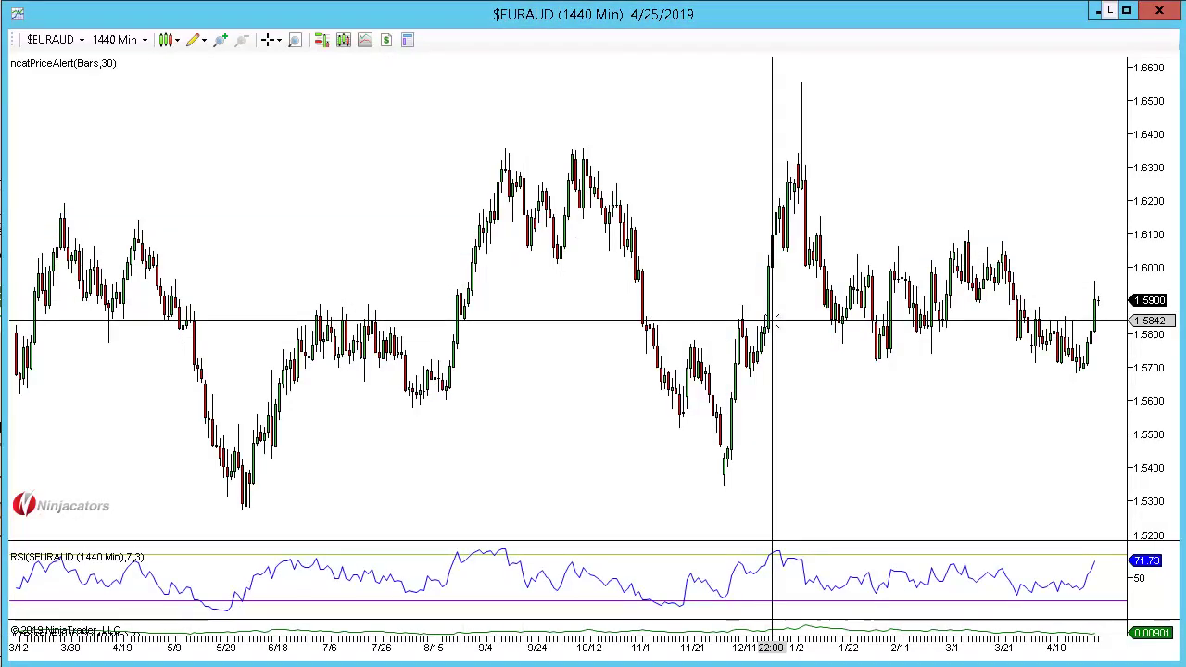
- Draw a temporary arrow line toward the April lows at about 1.5697 and clear it from the chart
{"action": "key", "text": "ctrl+Up"}
{"action": "key", "text": "Up"}
{"action": "key", "text": "Up"}
{"action": "key", "text": "Up"}
{"action": "key", "text": "Up"}
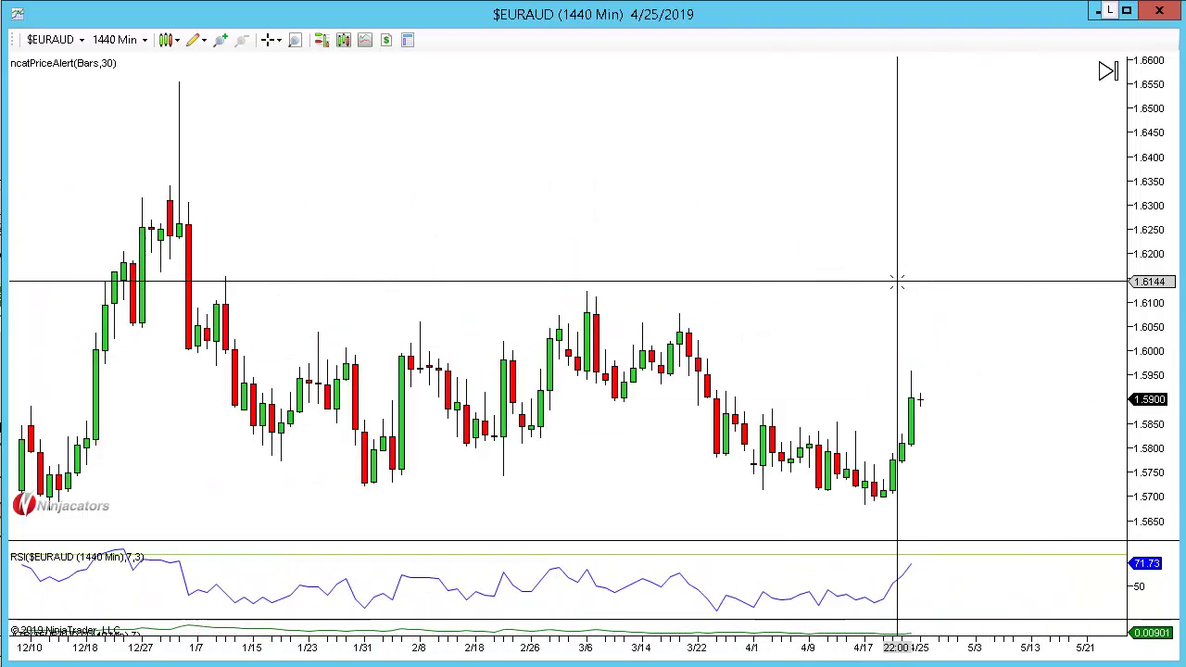
{"action": "key", "text": "ctrl+F2"}
{"action": "left_click", "coordinate": [1017, 505]}
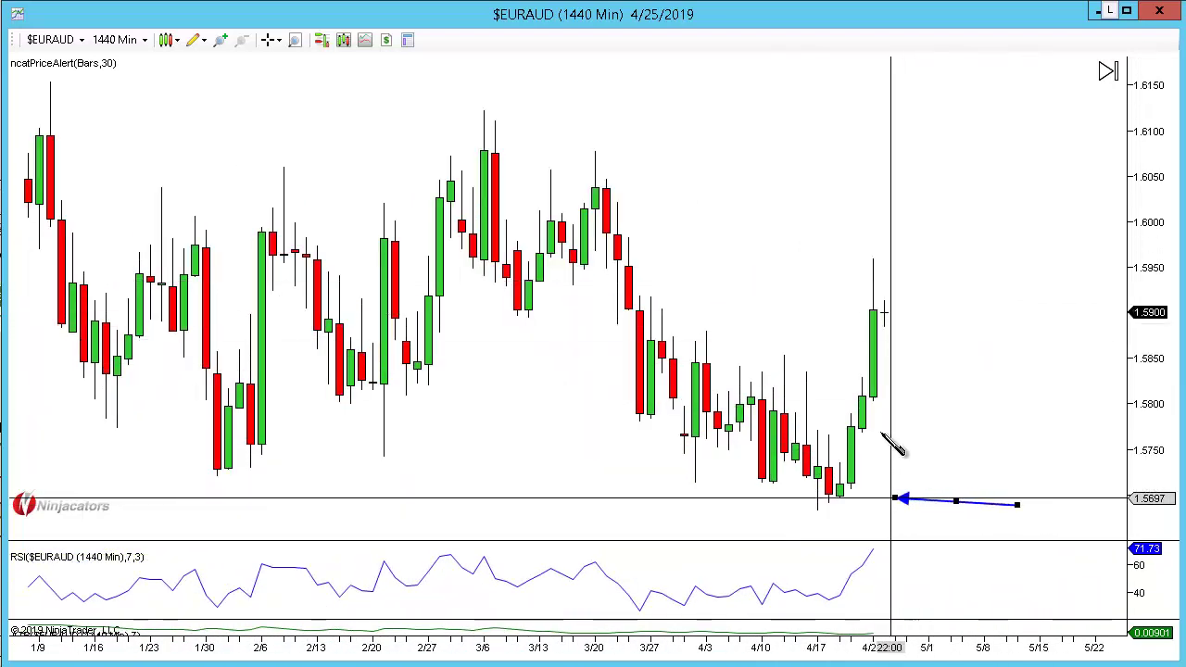
{"action": "key", "text": "Escape"}
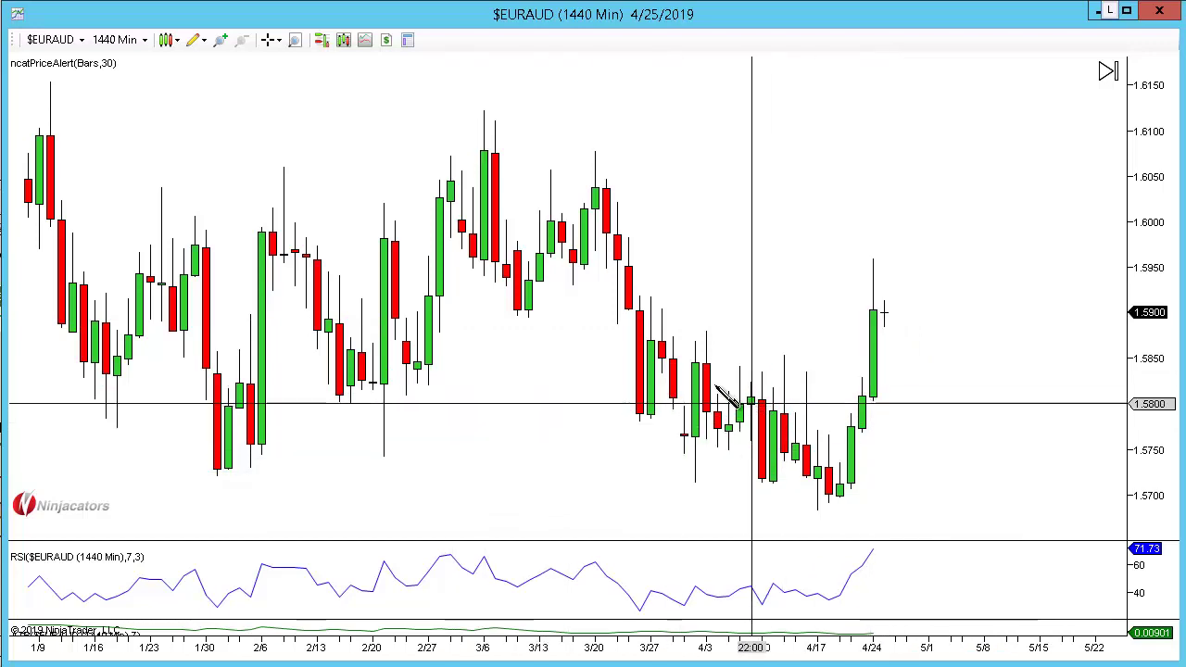
- Temporarily highlight the late-March to April decline with a rectangle and point an arrow line toward the latest RSI value, removing both
{"action": "left_click_drag", "start_coordinate": [606, 322], "coordinate": [840, 509]}
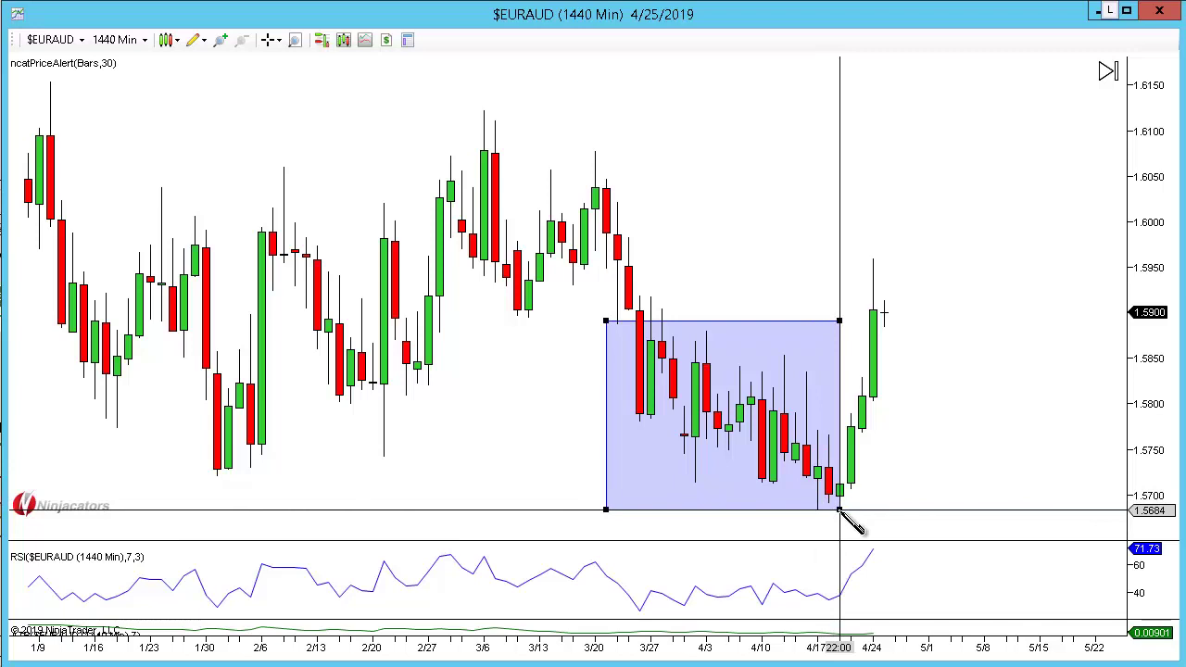
{"action": "key", "text": "Delete"}
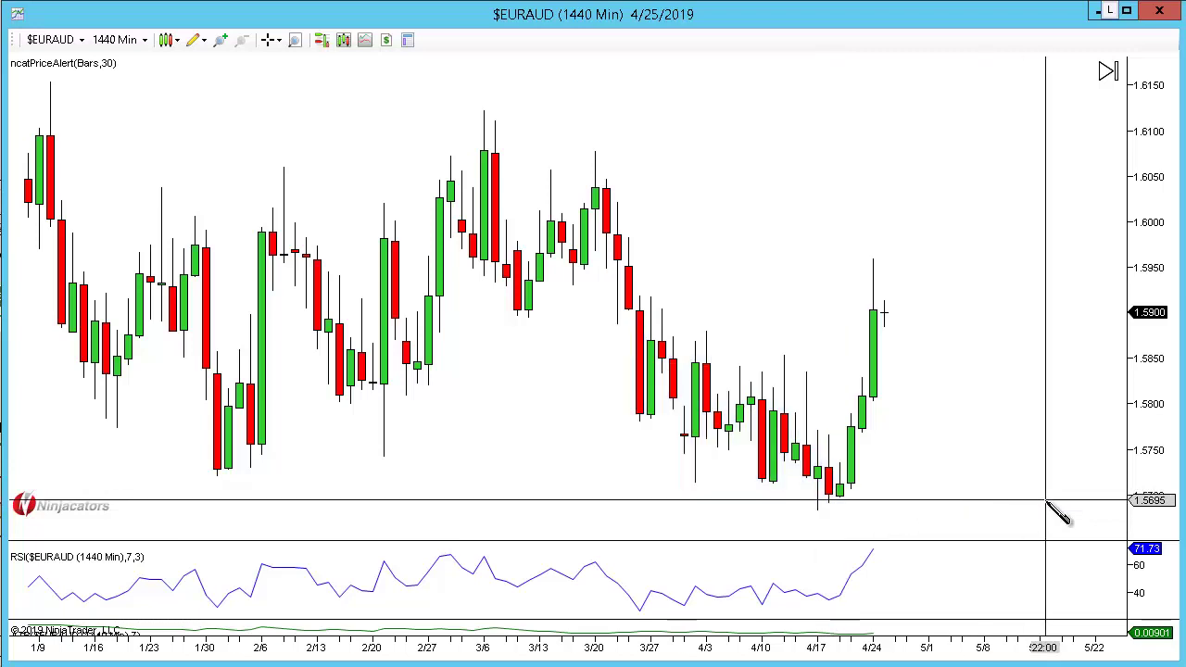
{"action": "mouse_move", "coordinate": [1048, 502]}
{"action": "left_mouse_down"}
{"action": "mouse_move", "coordinate": [877, 530]}
{"action": "mouse_move", "coordinate": [885, 343]}
{"action": "mouse_move", "coordinate": [906, 546]}
{"action": "mouse_move", "coordinate": [894, 552]}
{"action": "left_mouse_up"}
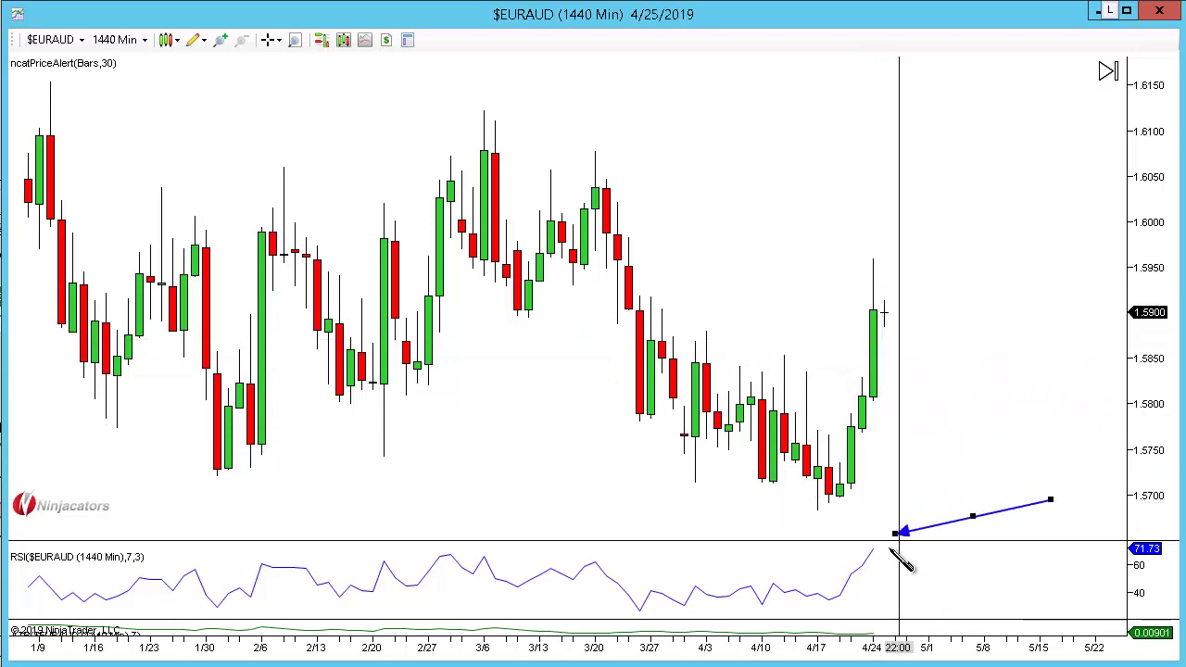
{"action": "key", "text": "Delete"}
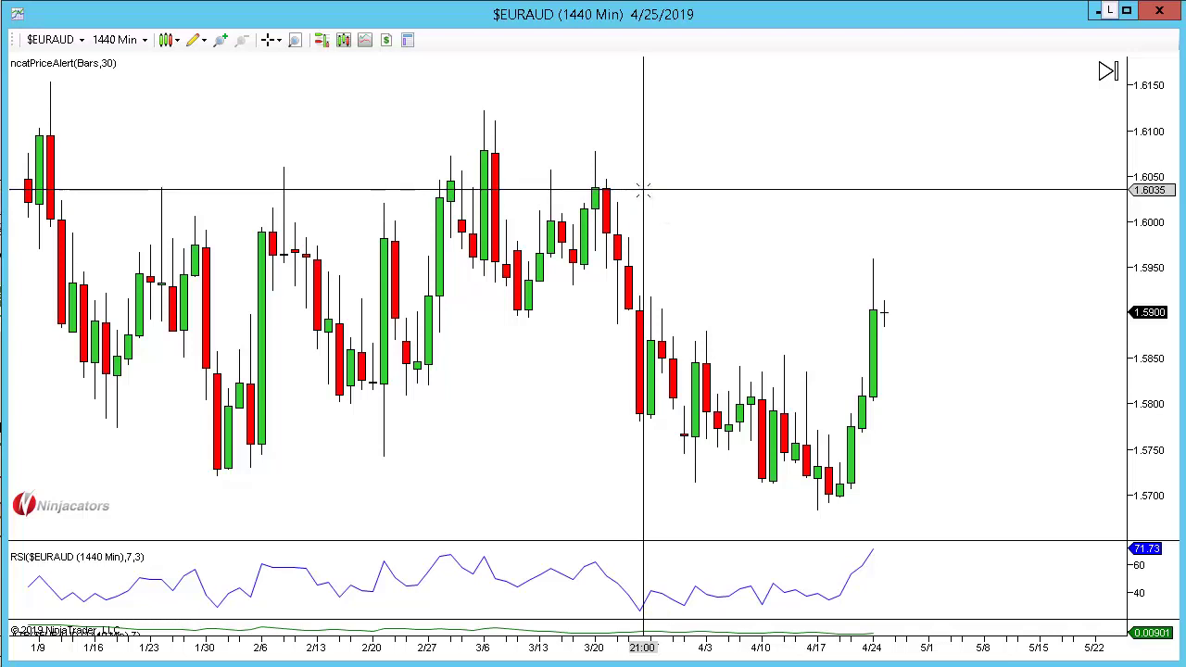
- Switch the chart to the 240-minute interval, leaving empty space after the latest candle
{"action": "type", "text": "240"}
{"action": "key", "text": "Return"}
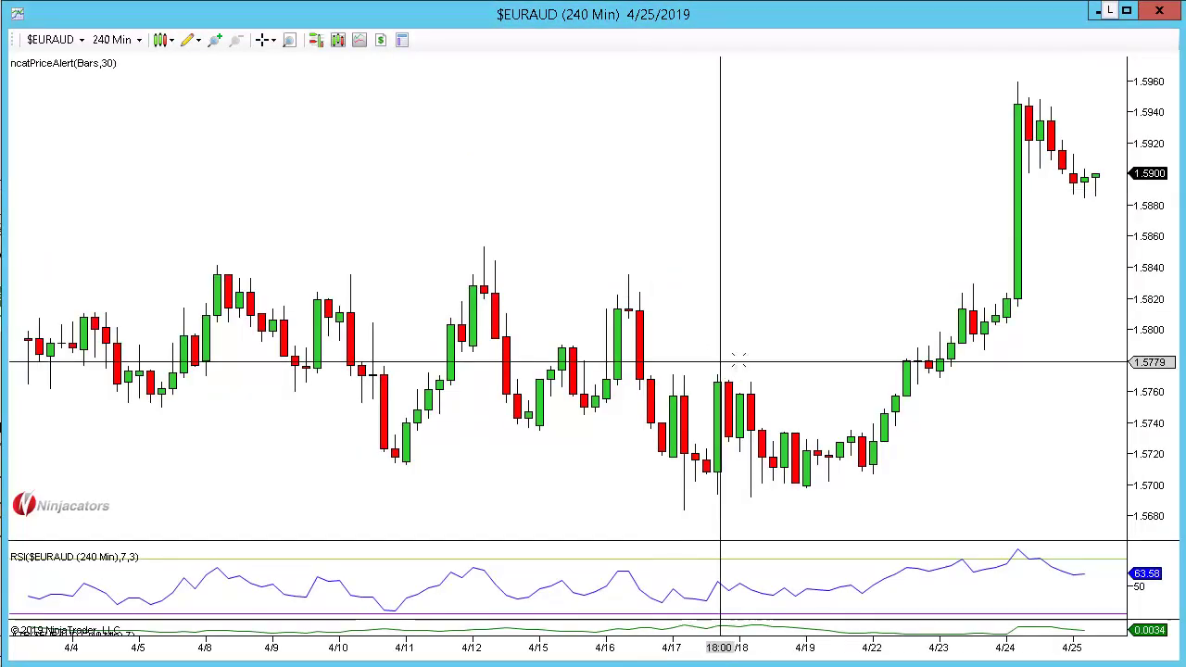
{"action": "left_click_drag", "start_coordinate": [776, 252], "coordinate": [559, 306]}
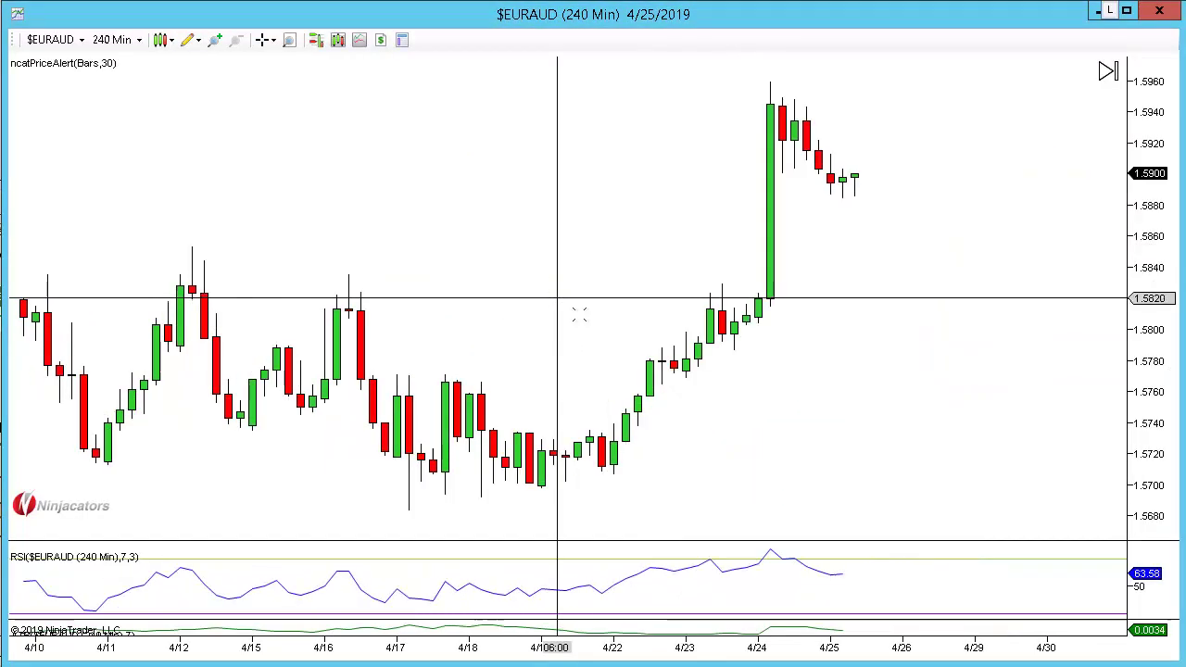
- Point a temporary arrow line at the large bullish April 24 candle, ending at about 1.5944, and delete it
{"action": "key", "text": "ctrl+F2"}
{"action": "left_click", "coordinate": [938, 385]}
{"action": "left_click_drag", "start_coordinate": [784, 307], "coordinate": [757, 108]}
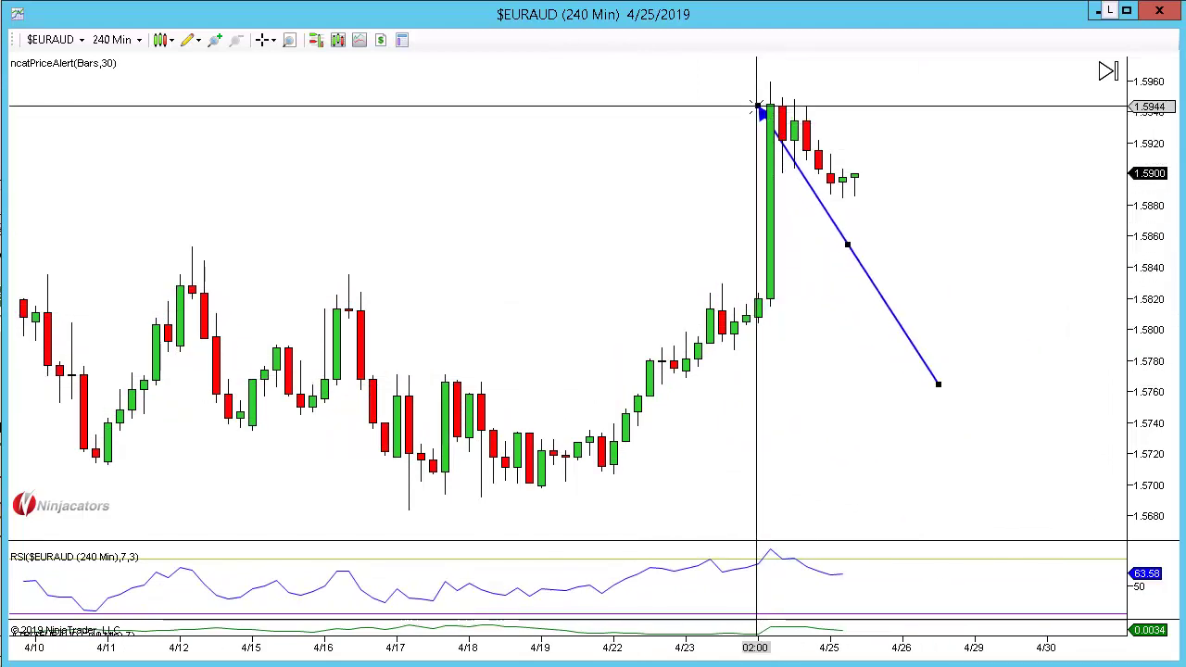
{"action": "key", "text": "Delete"}
- Temporarily highlight the pullback after the April 24 rally with a rectangle reaching down to about 1.5882, and delete it
{"action": "key", "text": "ctrl+F12"}
{"action": "left_click", "coordinate": [757, 84]}
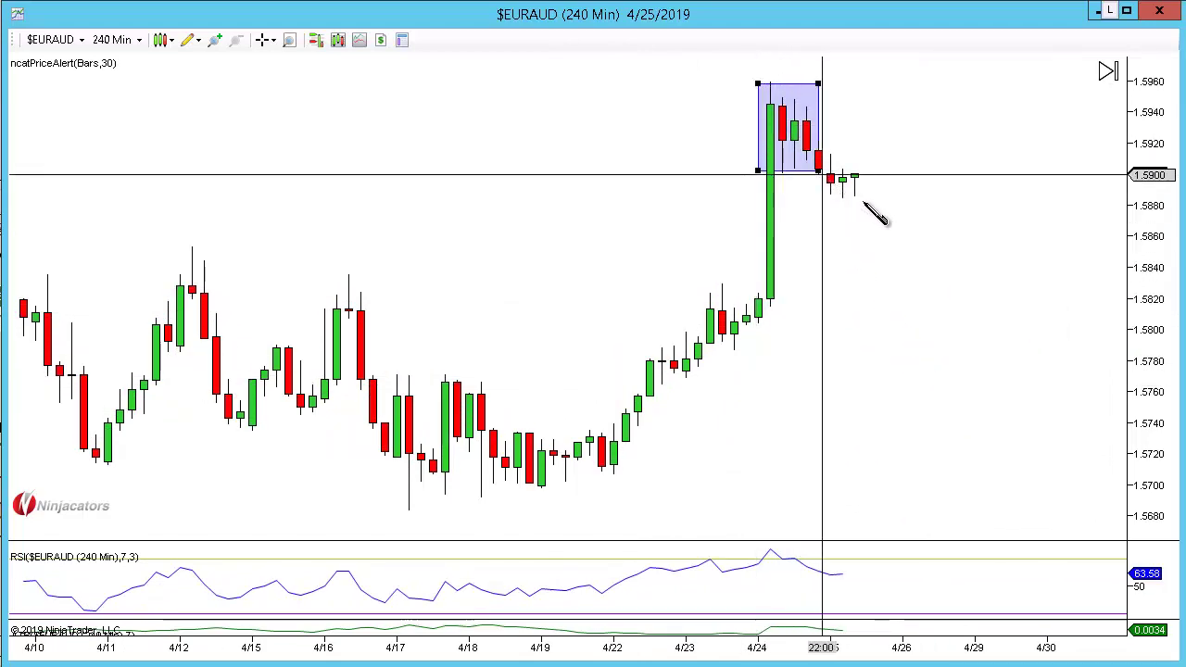
{"action": "left_click_drag", "start_coordinate": [822, 174], "coordinate": [865, 201]}
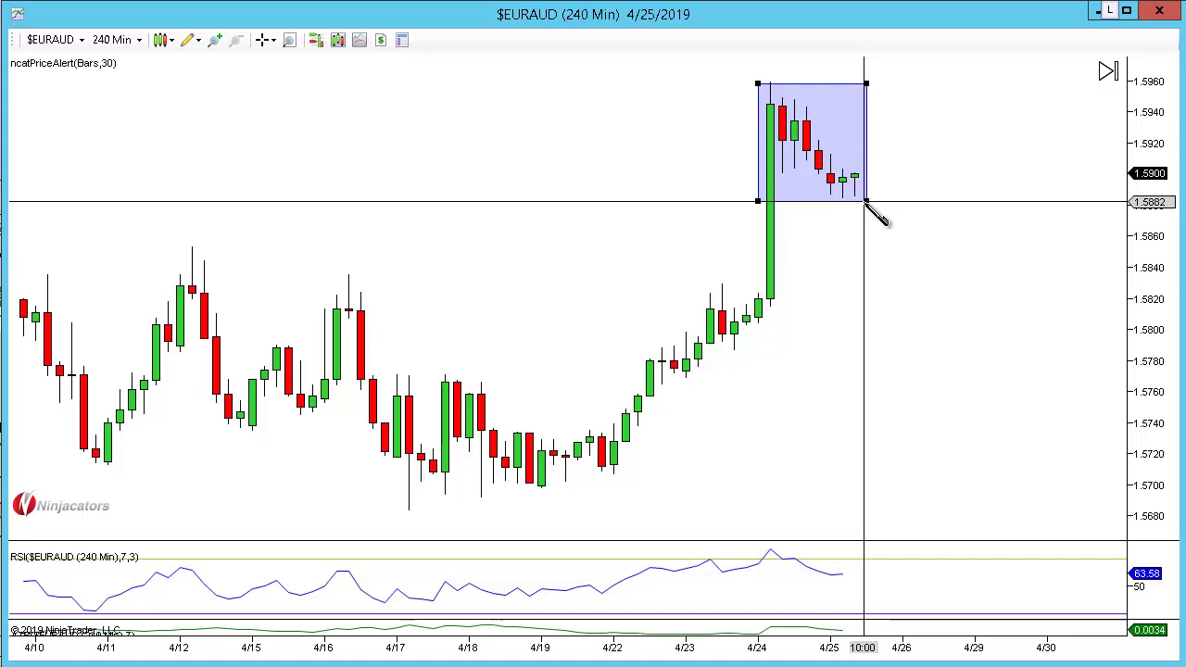
{"action": "left_click", "coordinate": [865, 201]}
{"action": "key", "text": "Delete"}
- Place a horizontal line at about 1.5822 across the April highs and move it up to about 1.5900
{"action": "key", "text": "ctrl+Down"}
{"action": "key", "text": "ctrl+Down"}
{"action": "key", "text": "ctrl+Down"}
{"action": "key", "text": "ctrl+Down"}
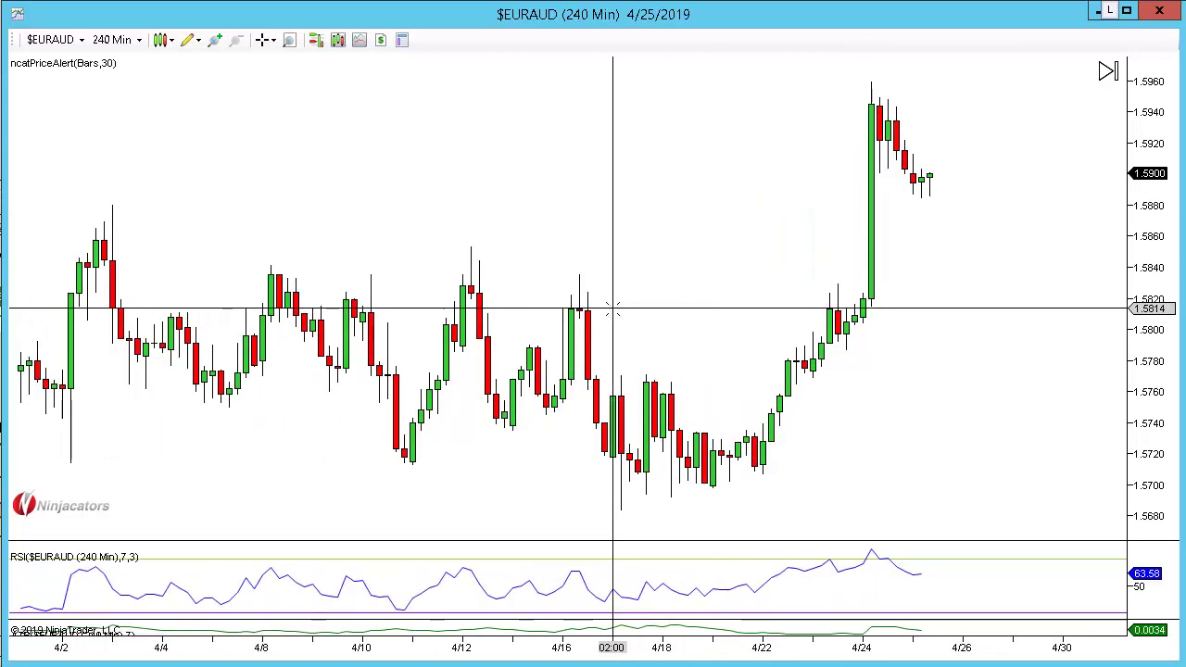
{"action": "scroll", "coordinate": [611, 308], "scroll_direction": "down", "scroll_amount": 4}
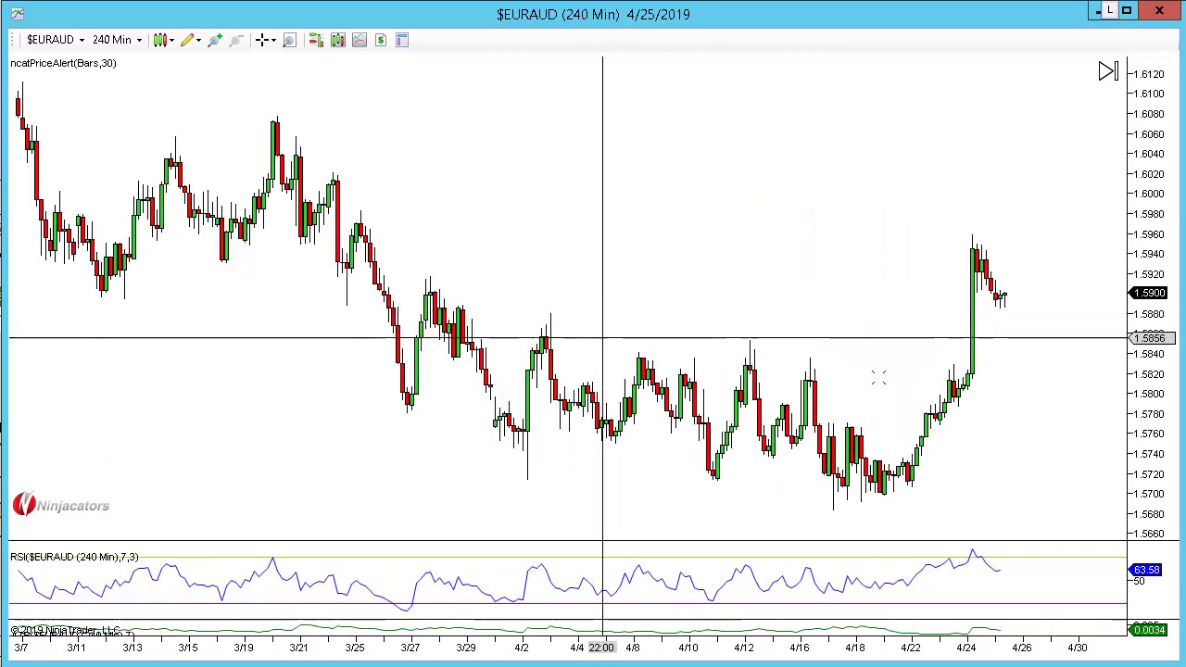
{"action": "left_click", "coordinate": [811, 372]}
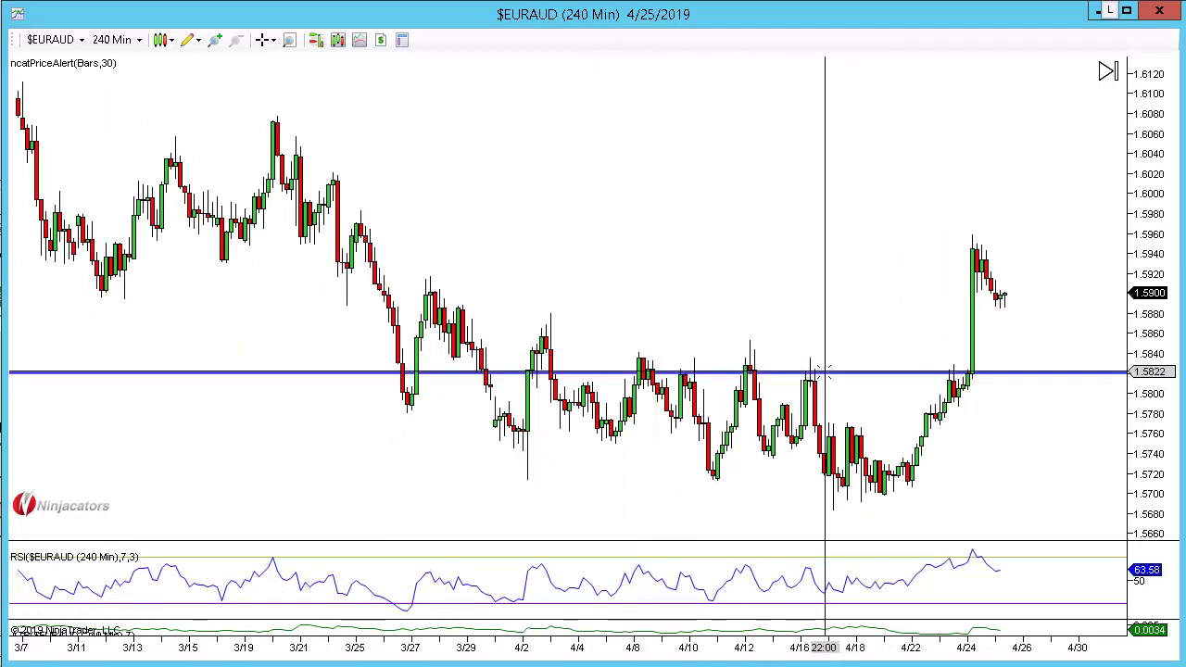
{"action": "left_click_drag", "start_coordinate": [824, 372], "coordinate": [819, 294]}
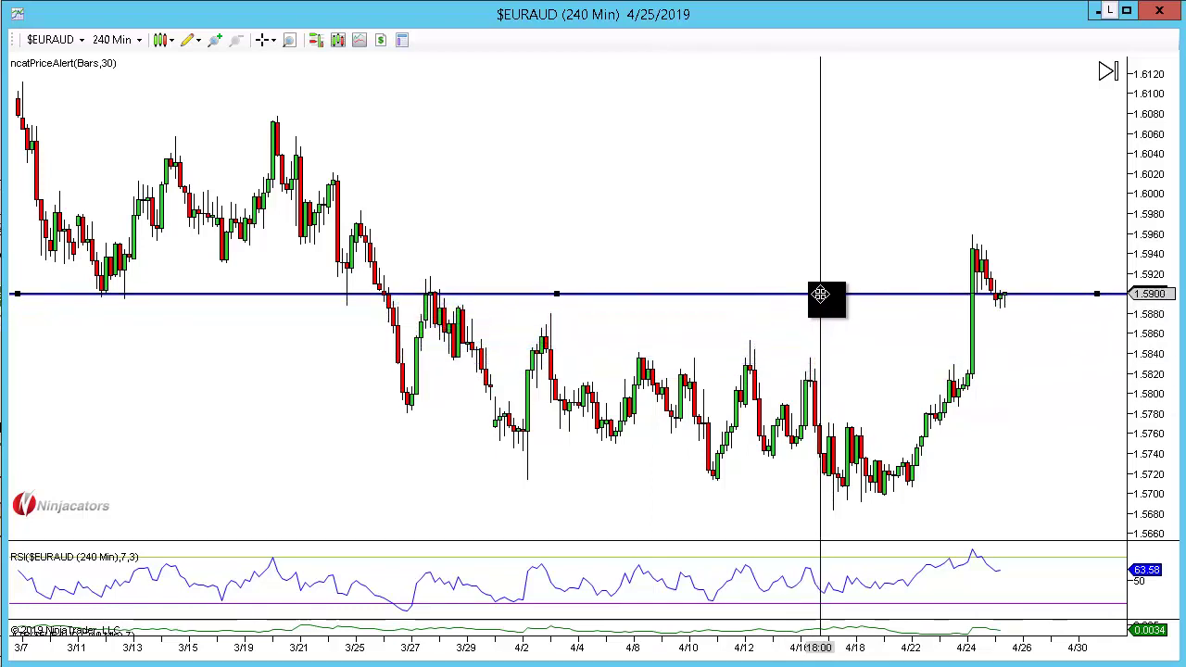
{"action": "left_click", "coordinate": [368, 439]}
- Fine-tune the horizontal line down to about 1.5894, through the lows of the latest pullback
{"action": "scroll", "coordinate": [368, 439], "scroll_direction": "up", "scroll_amount": 1}
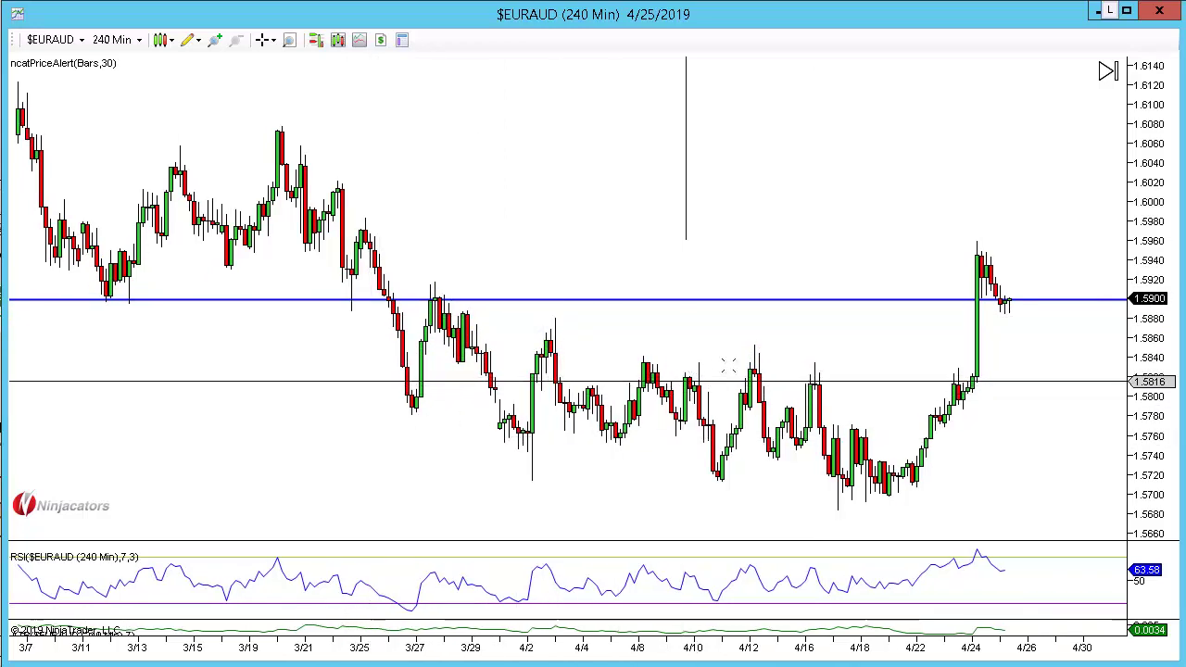
{"action": "key", "text": "ctrl+Up"}
{"action": "key", "text": "ctrl+Up"}
{"action": "key", "text": "ctrl+Up"}
{"action": "key", "text": "ctrl+Up"}
{"action": "scroll", "coordinate": [963, 186], "scroll_direction": "up", "scroll_amount": 2}
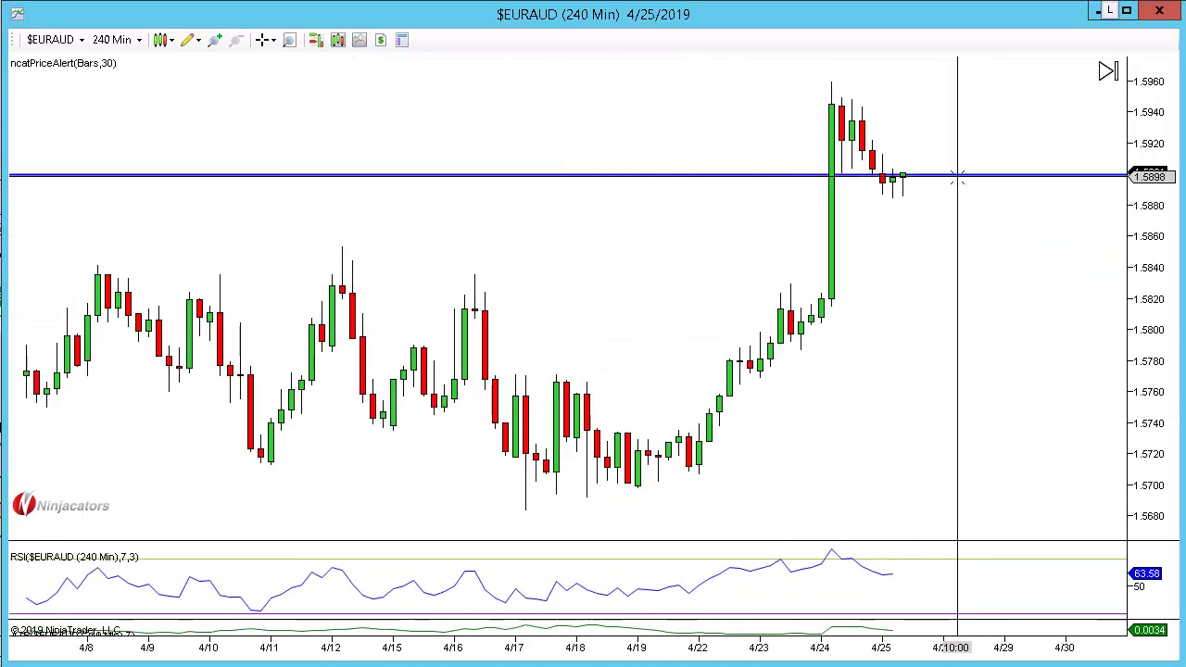
{"action": "left_click", "coordinate": [957, 182]}
{"action": "left_click_drag", "start_coordinate": [958, 184], "coordinate": [958, 187]}
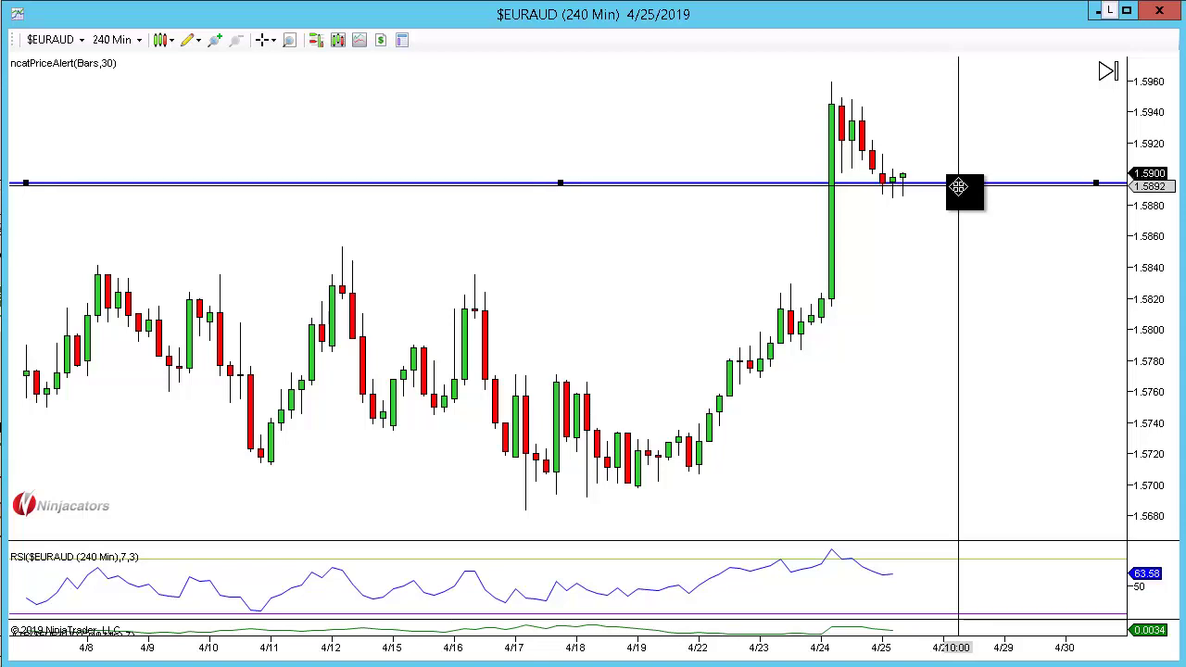
{"action": "left_click", "coordinate": [780, 370]}
{"action": "left_click", "coordinate": [1108, 189]}
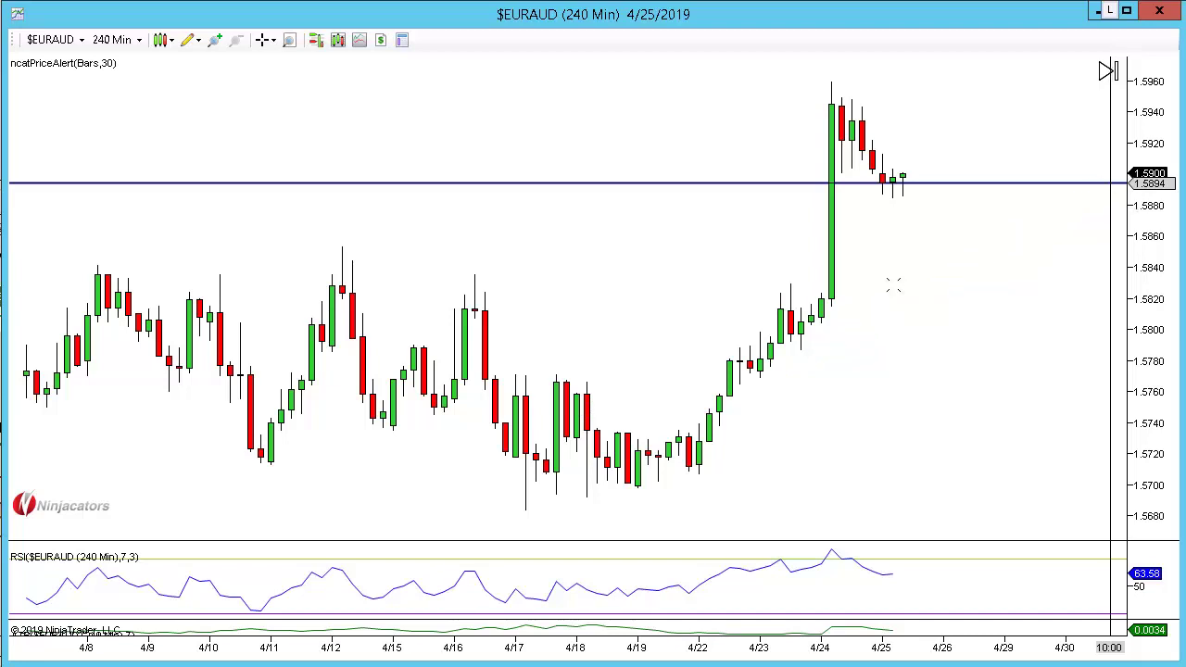
- Mark the late-March reactions to the horizontal line with a red down arrow above the March 27 high and a green up arrow below the earlier low
{"action": "key", "text": "ctrl+Down"}
{"action": "key", "text": "ctrl+Down"}
{"action": "key", "text": "ctrl+Down"}
{"action": "left_click_drag", "start_coordinate": [527, 255], "coordinate": [932, 285]}
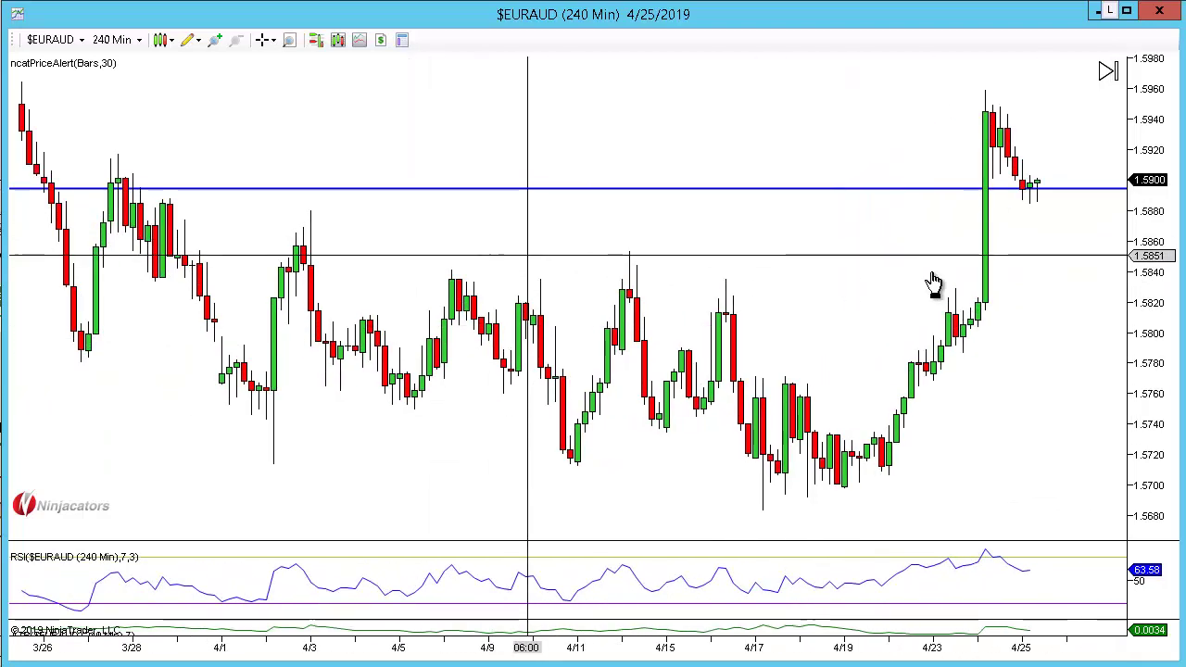
{"action": "scroll", "coordinate": [933, 284], "scroll_direction": "up", "scroll_amount": 15}
{"action": "scroll", "coordinate": [568, 421], "scroll_direction": "up", "scroll_amount": 3}
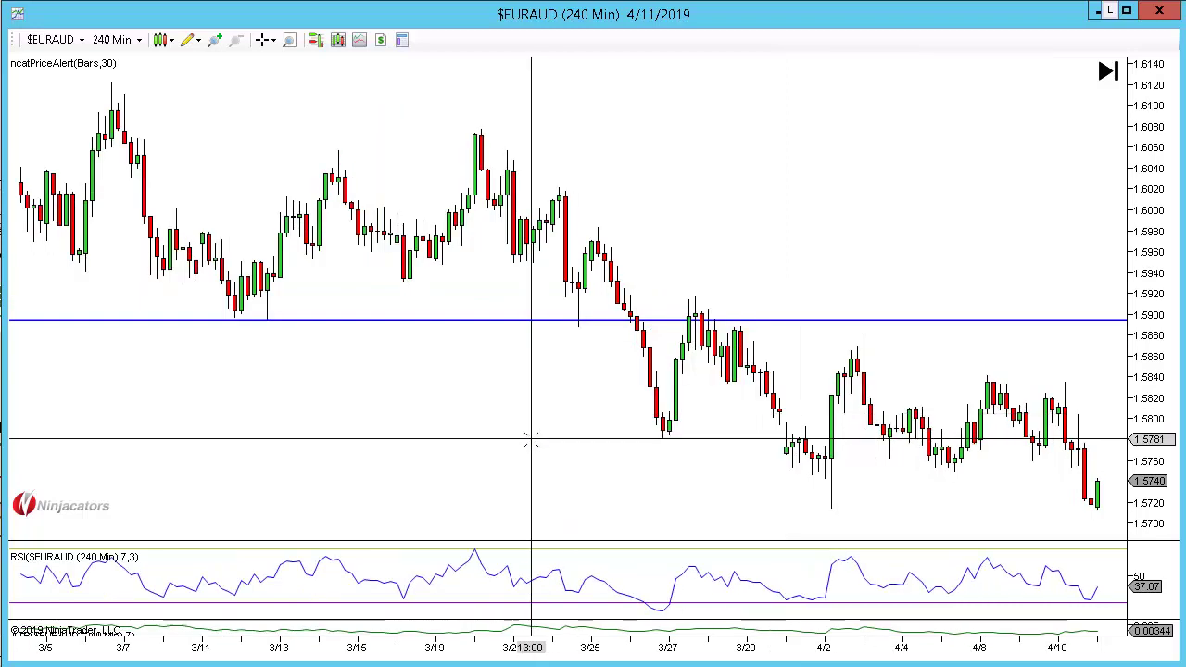
{"action": "scroll", "coordinate": [602, 456], "scroll_direction": "up", "scroll_amount": 2}
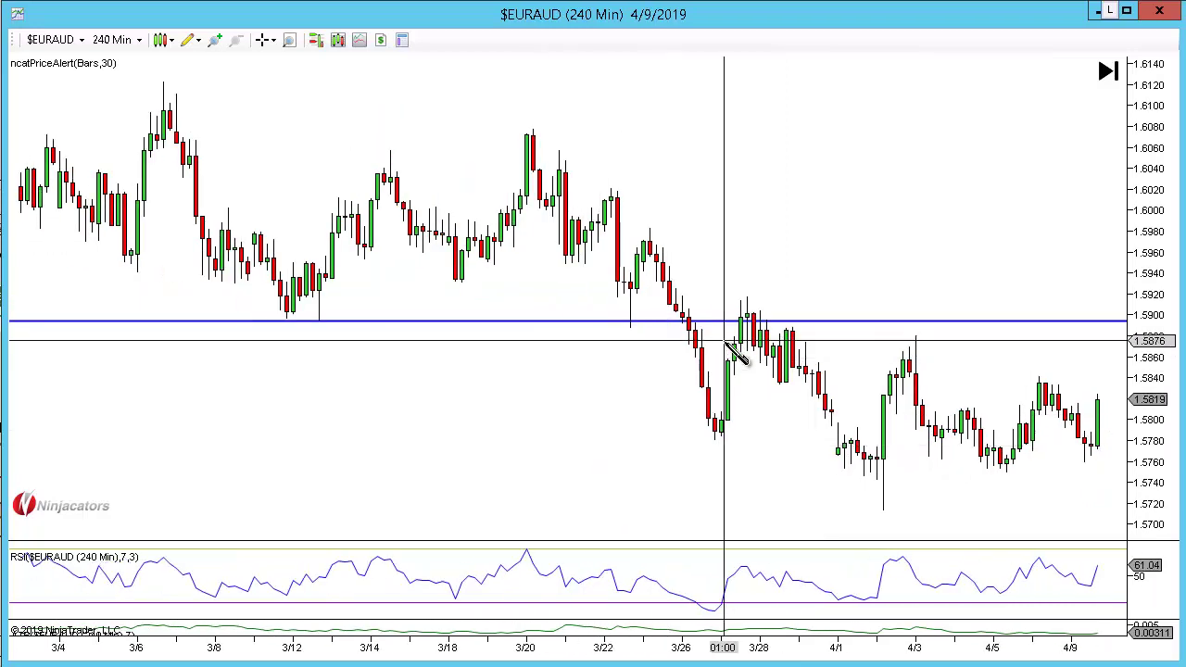
{"action": "left_click", "coordinate": [743, 293]}
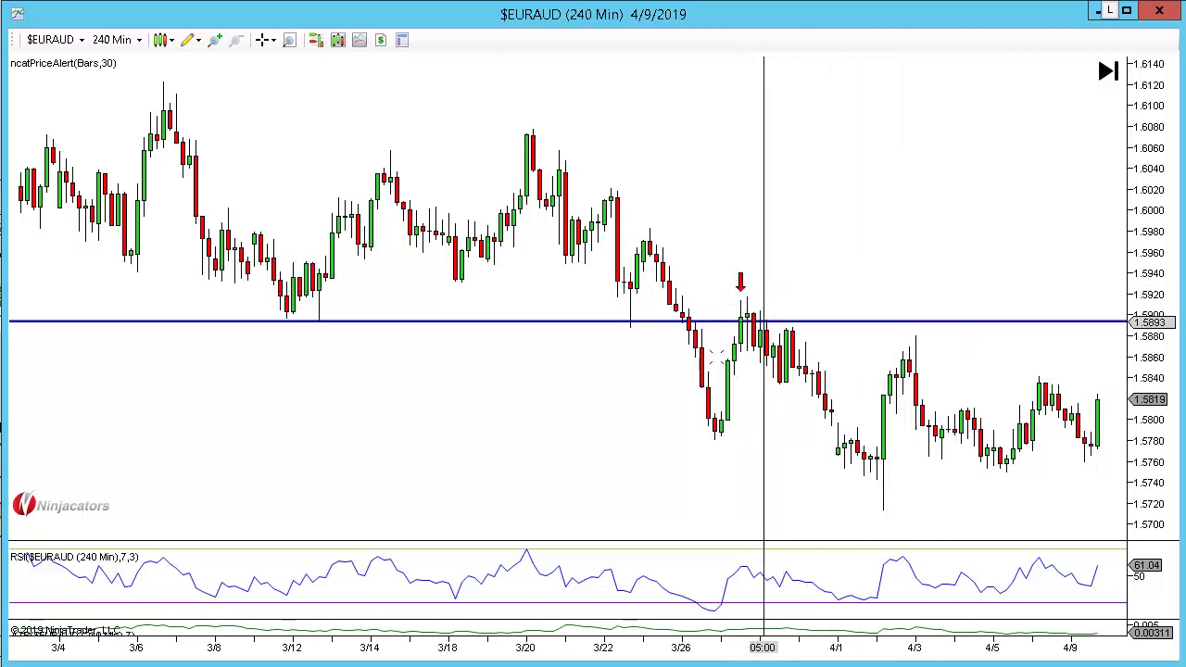
{"action": "left_click", "coordinate": [630, 348]}
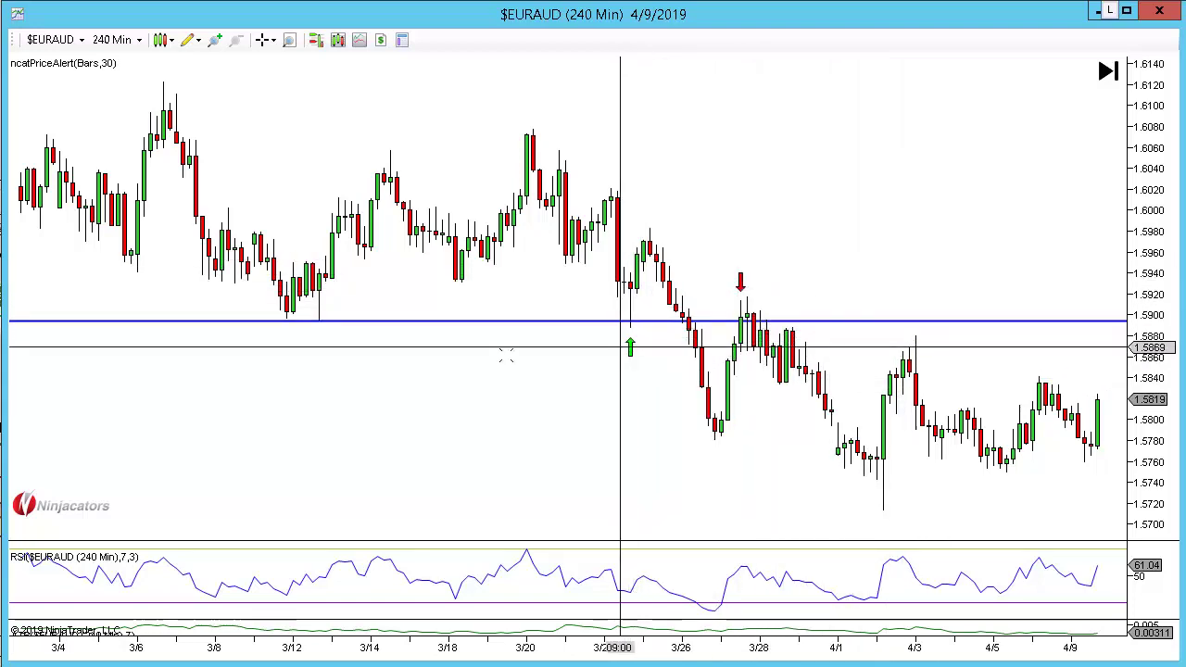
- Place green up arrows below the two lows around March 12 and the February 28 low near the horizontal line
{"action": "left_click_drag", "start_coordinate": [410, 362], "coordinate": [775, 371]}
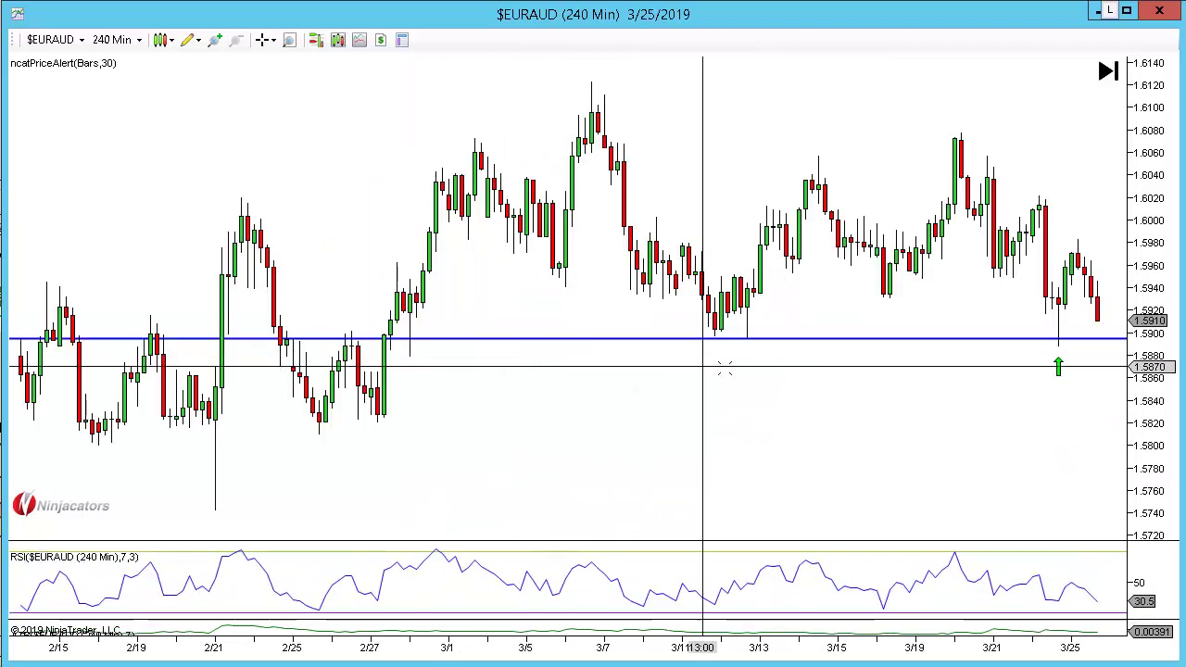
{"action": "left_click", "coordinate": [730, 351]}
{"action": "left_click", "coordinate": [720, 352]}
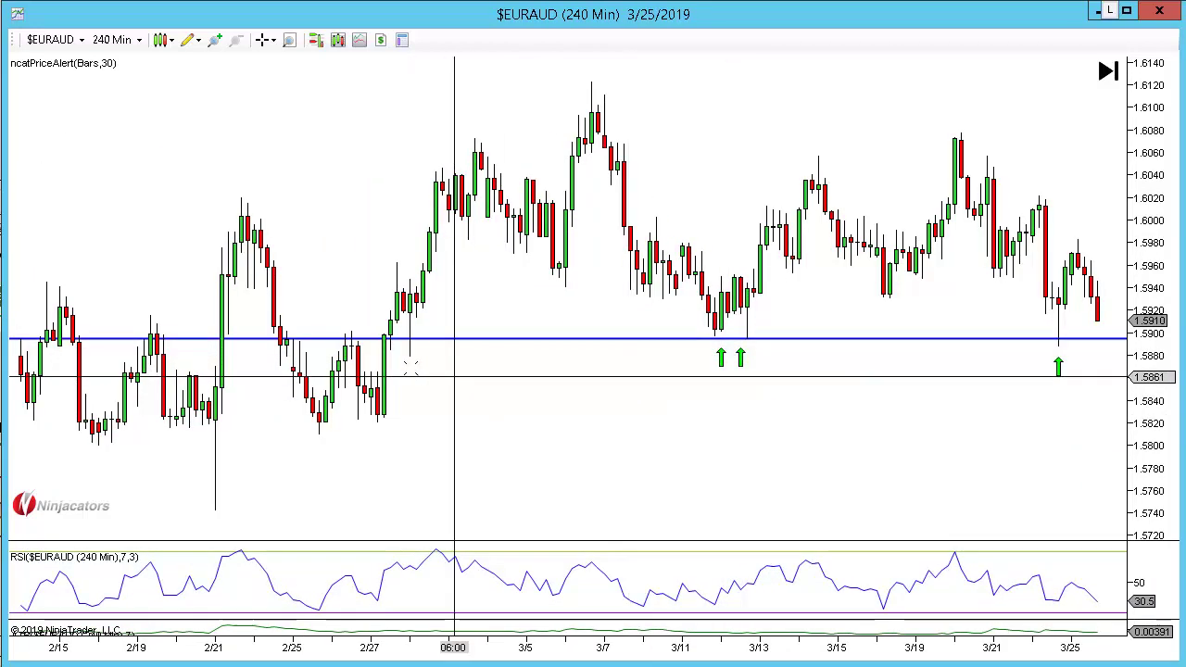
{"action": "left_click", "coordinate": [412, 364]}
- Place red down arrows above the February 26 and February 19 highs at the horizontal line
{"action": "left_click_drag", "start_coordinate": [459, 414], "coordinate": [574, 414]}
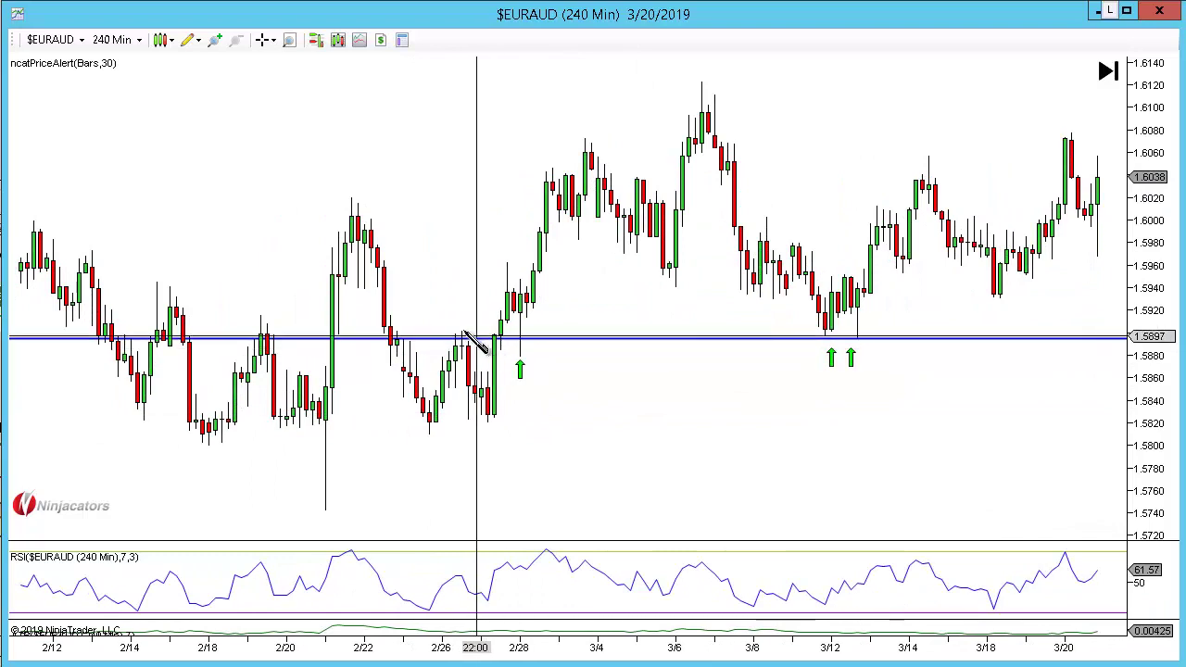
{"action": "left_click", "coordinate": [466, 322]}
{"action": "left_click_drag", "start_coordinate": [481, 453], "coordinate": [856, 448]}
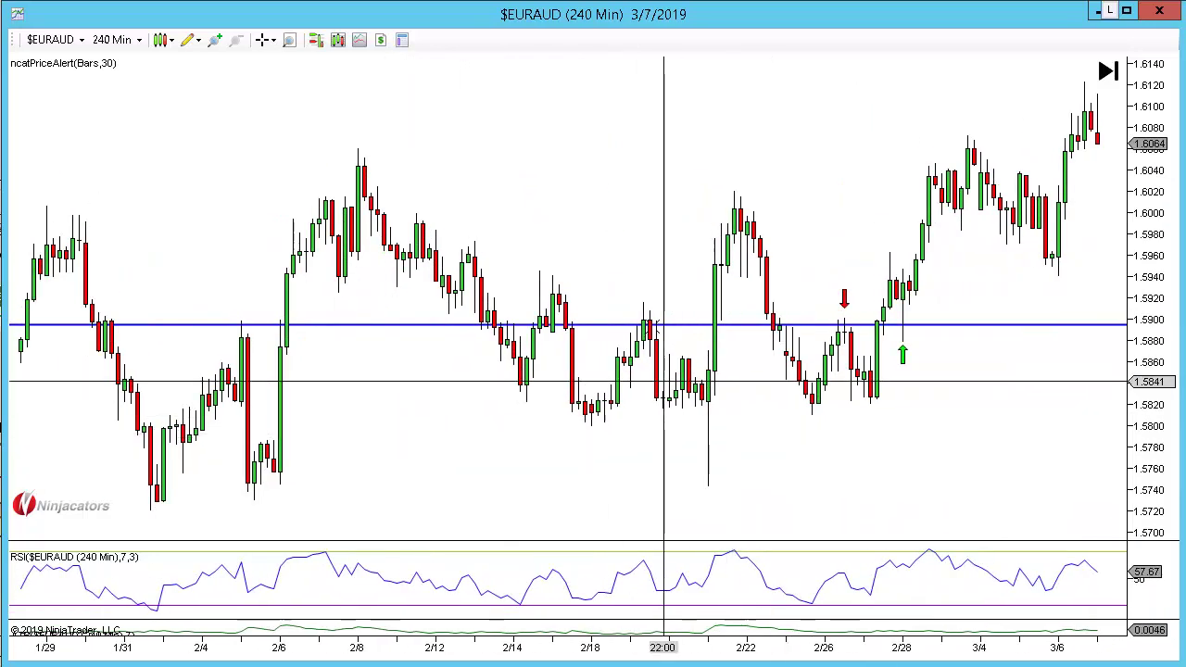
{"action": "left_click", "coordinate": [661, 312]}
- Place a red down arrow above the February 5 high and green up arrows below the January 23–24 lows at the horizontal line
{"action": "scroll", "coordinate": [778, 414], "scroll_direction": "up", "scroll_amount": 8}
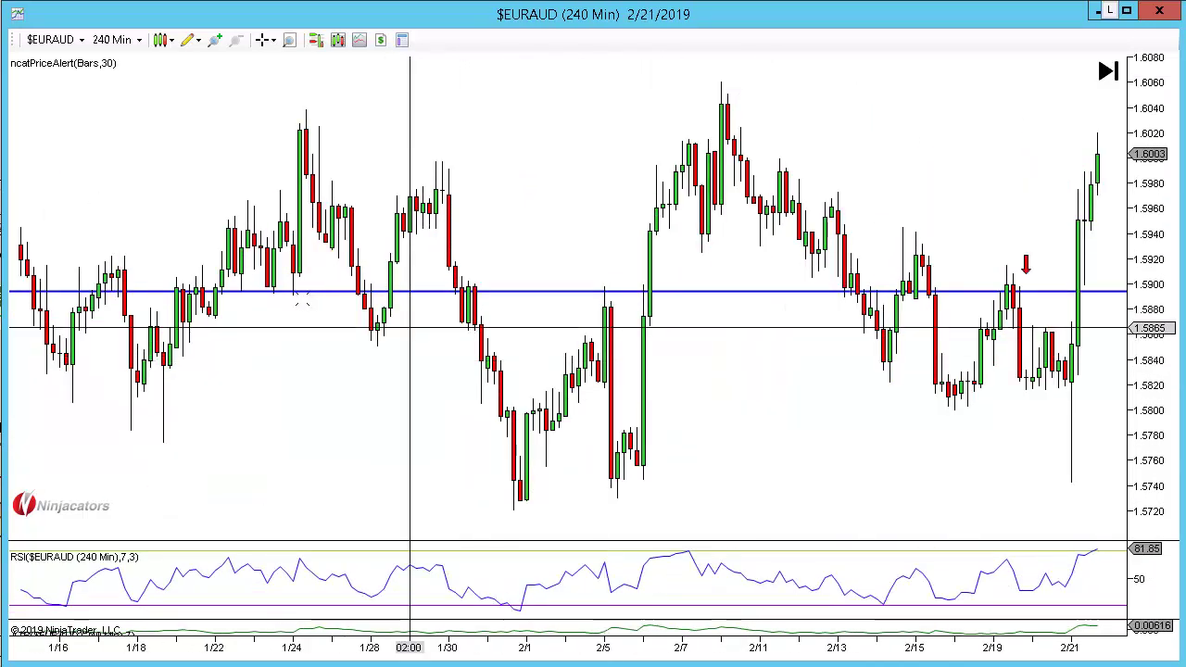
{"action": "scroll", "coordinate": [529, 386], "scroll_direction": "up", "scroll_amount": 5}
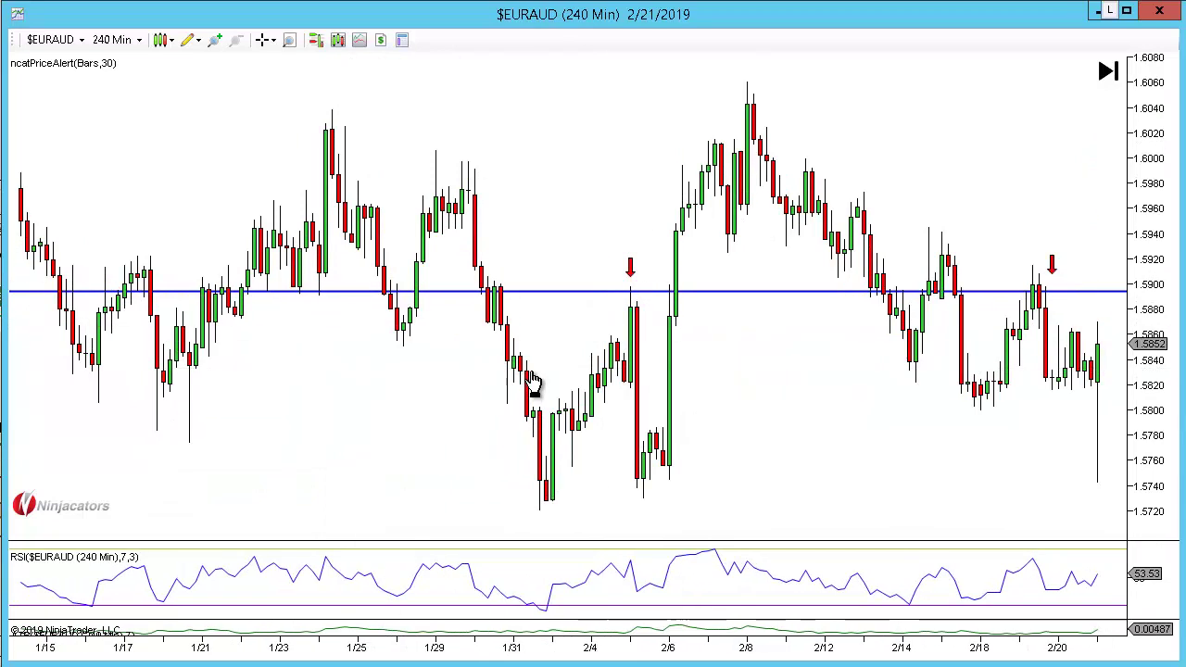
{"action": "left_click", "coordinate": [471, 351]}
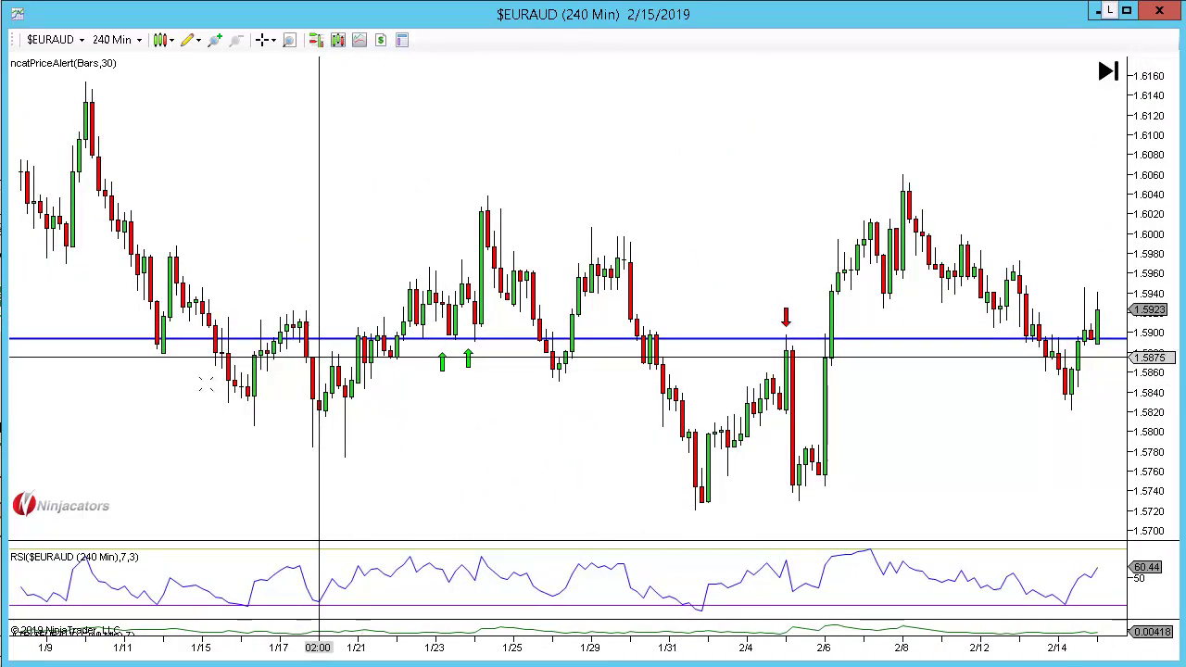
- Place a red down arrow above the December 10, 2018 high at the horizontal line
{"action": "scroll", "coordinate": [233, 412], "scroll_direction": "up", "scroll_amount": 15}
{"action": "scroll", "coordinate": [802, 408], "scroll_direction": "up", "scroll_amount": 10}
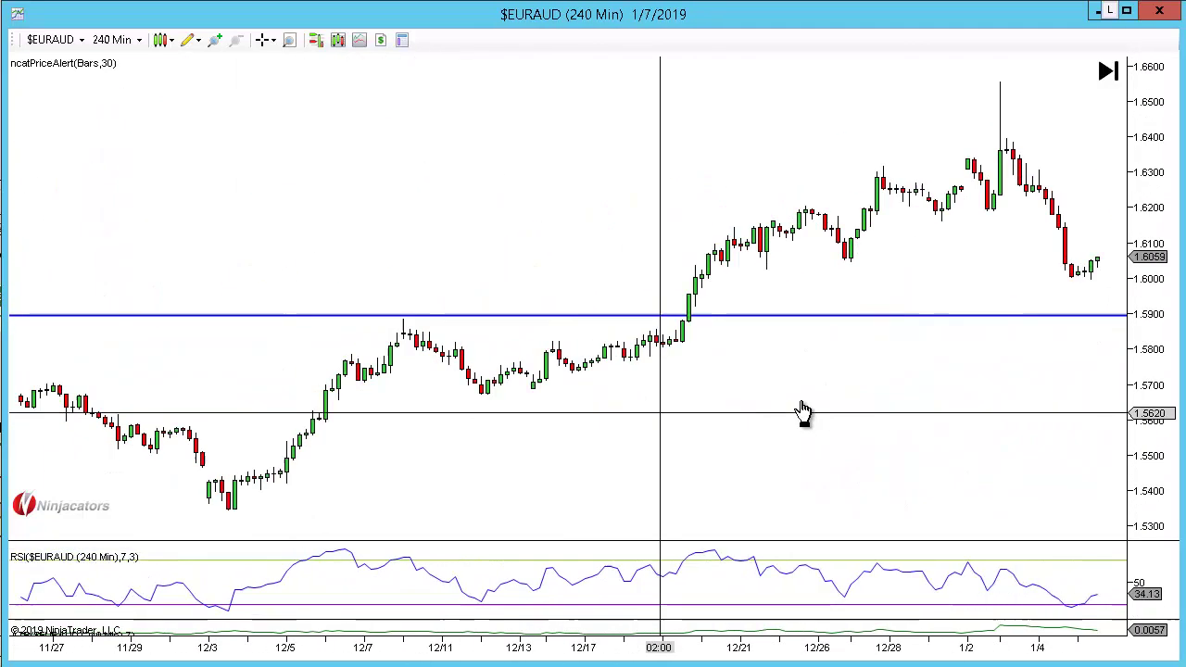
{"action": "left_click", "coordinate": [590, 252]}
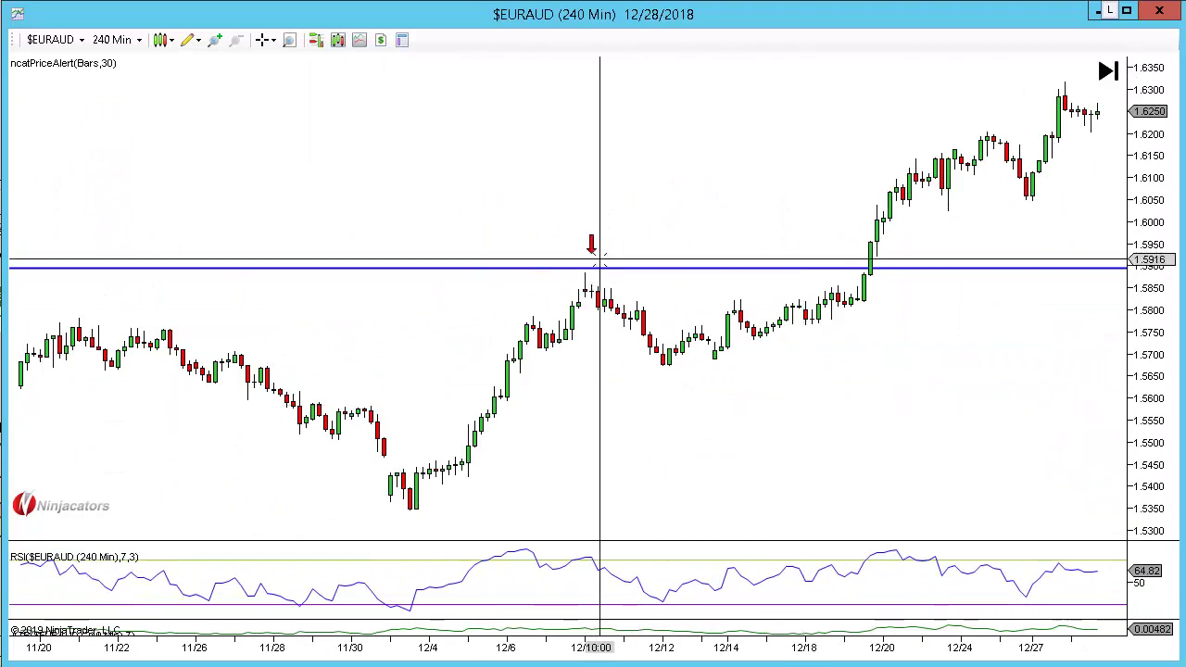
- Place red down arrows above three July 2018 highs at the horizontal line and nudge the line down to about 1.5889
{"action": "scroll", "coordinate": [600, 258], "scroll_direction": "down", "scroll_amount": 10}
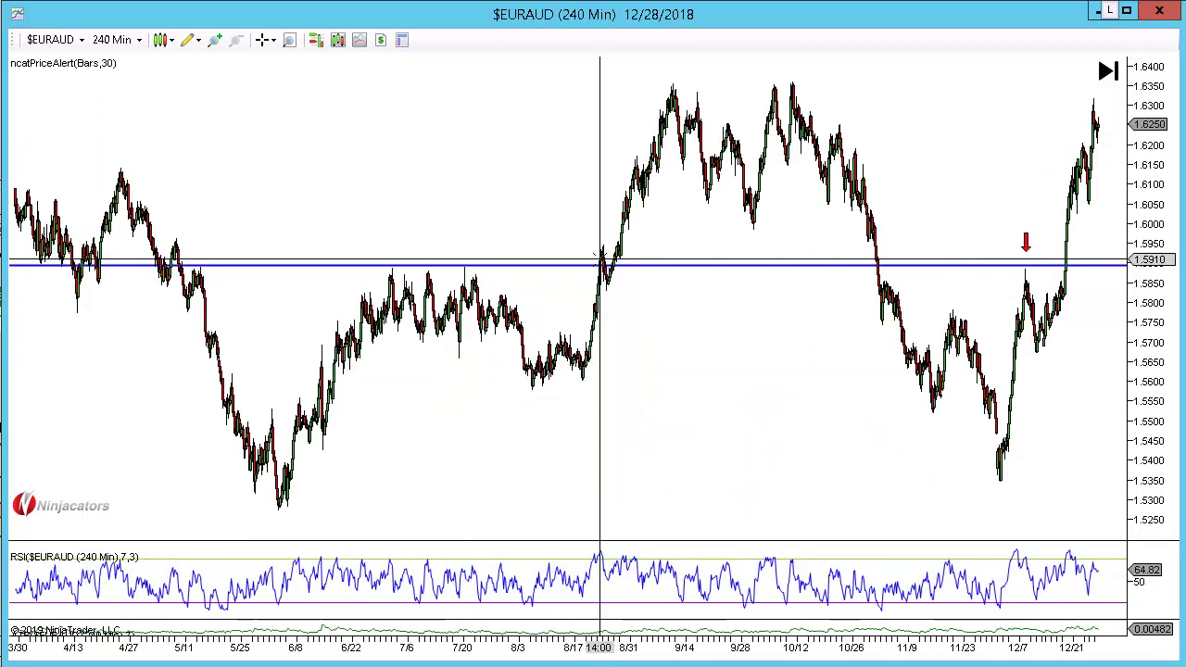
{"action": "left_click_drag", "start_coordinate": [562, 401], "coordinate": [936, 372]}
{"action": "scroll", "coordinate": [645, 391], "scroll_direction": "up", "scroll_amount": 2}
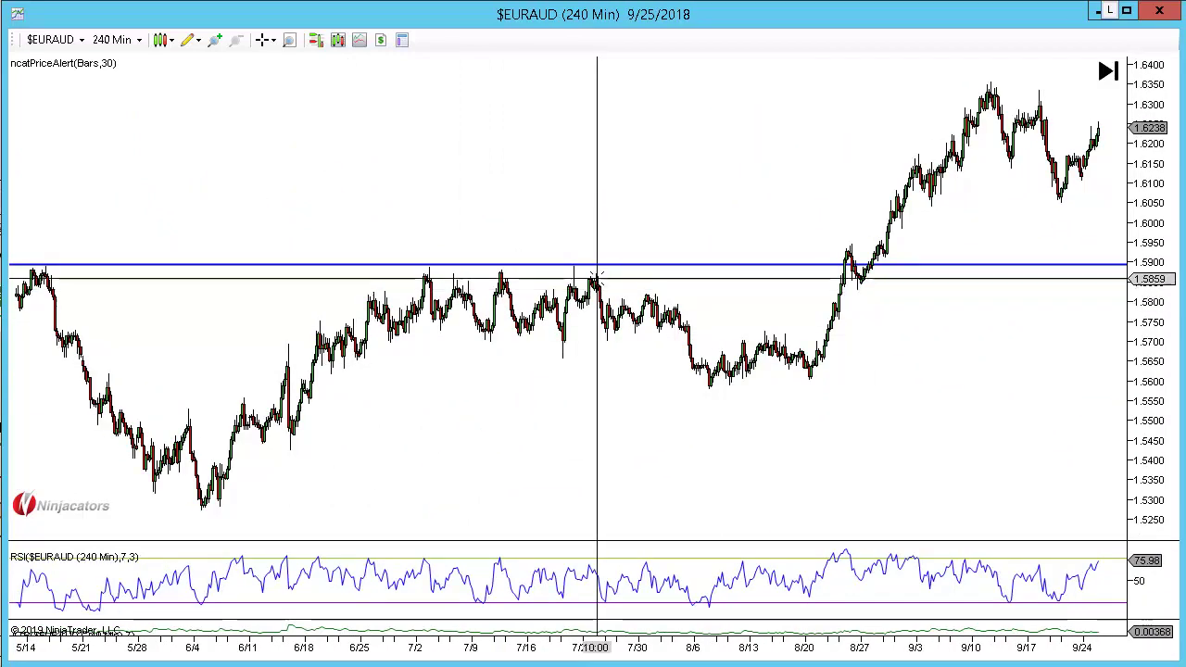
{"action": "key", "text": "alt+Down"}
{"action": "left_click", "coordinate": [430, 247]}
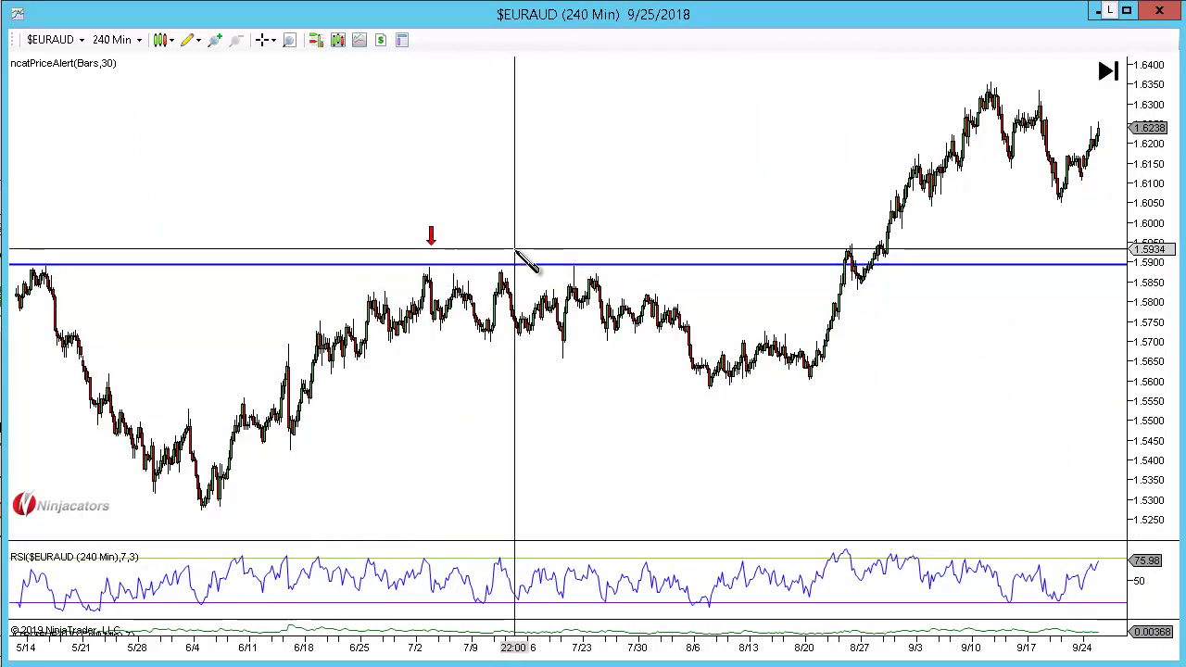
{"action": "left_click", "coordinate": [515, 250]}
{"action": "left_click", "coordinate": [566, 256]}
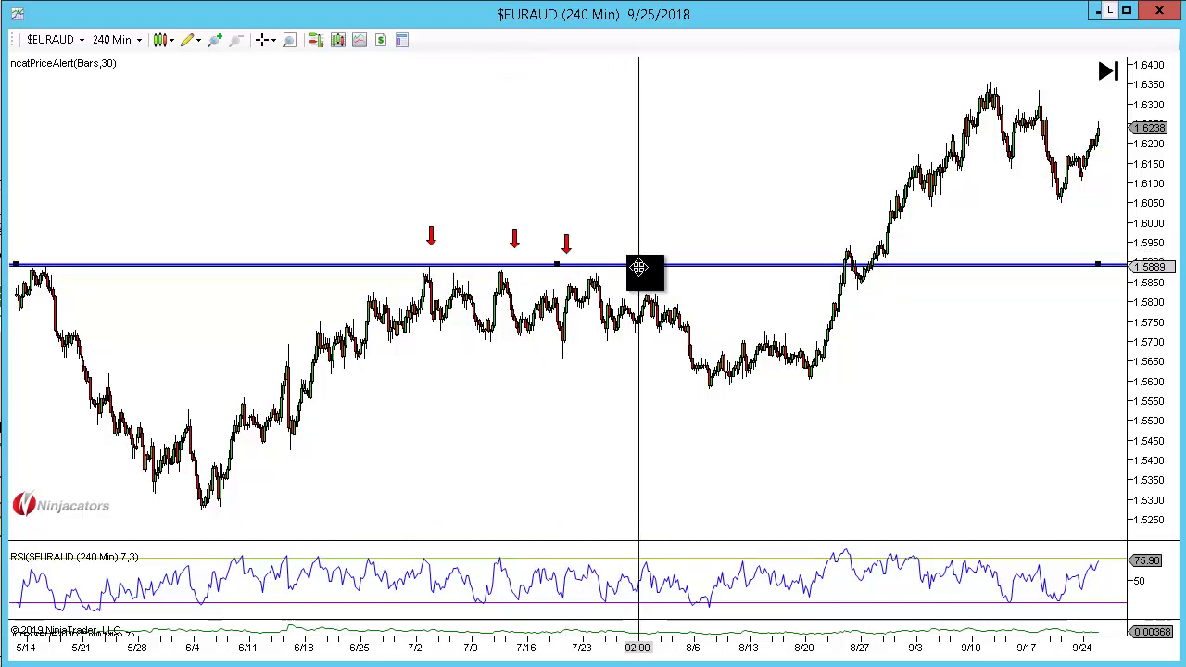
{"action": "left_click_drag", "start_coordinate": [639, 275], "coordinate": [644, 268]}
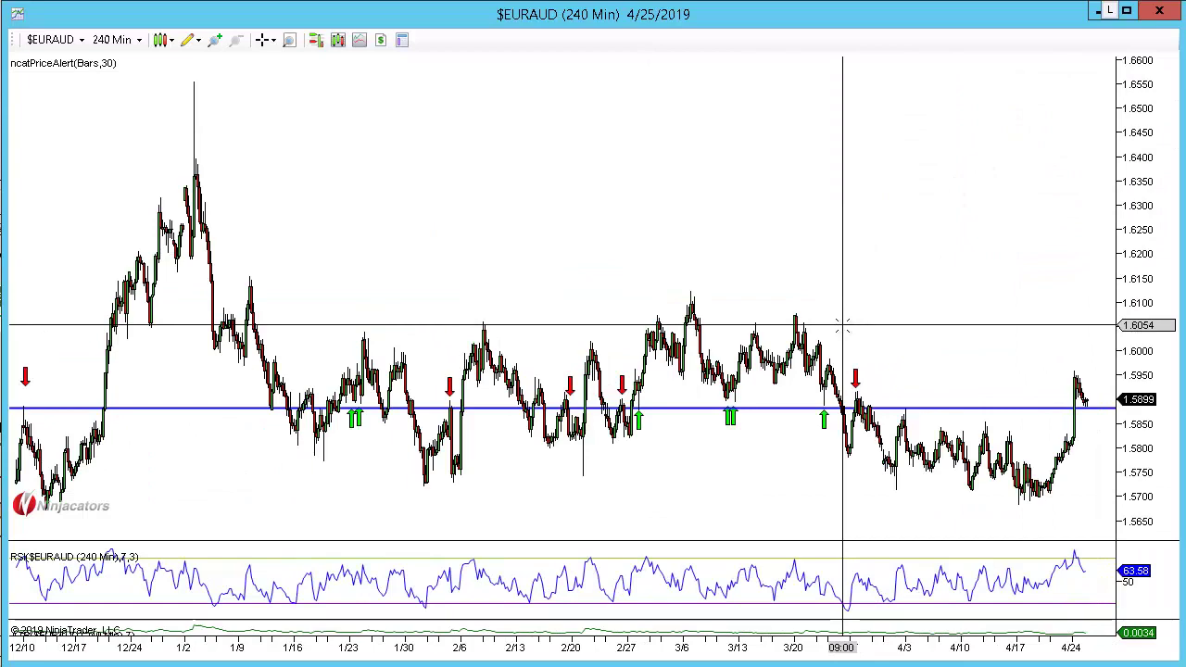
- Remove all drawing objects from the chart
{"action": "key", "text": "ctrl+Up"}
{"action": "key", "text": "ctrl+Up"}
{"action": "key", "text": "ctrl+Up"}
{"action": "key", "text": "ctrl+Up"}
{"action": "key", "text": "ctrl+Up"}
{"action": "key", "text": "ctrl+Up"}
{"action": "key", "text": "ctrl+Up"}
{"action": "key", "text": "ctrl+Up"}
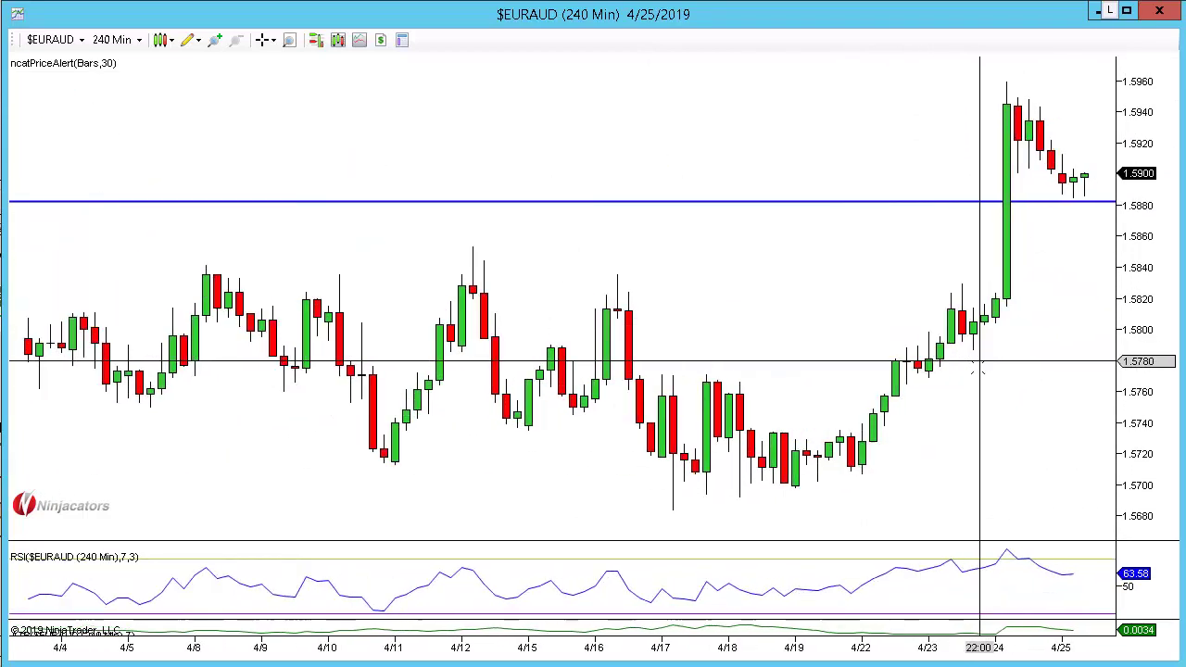
{"action": "left_click_drag", "start_coordinate": [979, 370], "coordinate": [827, 428]}
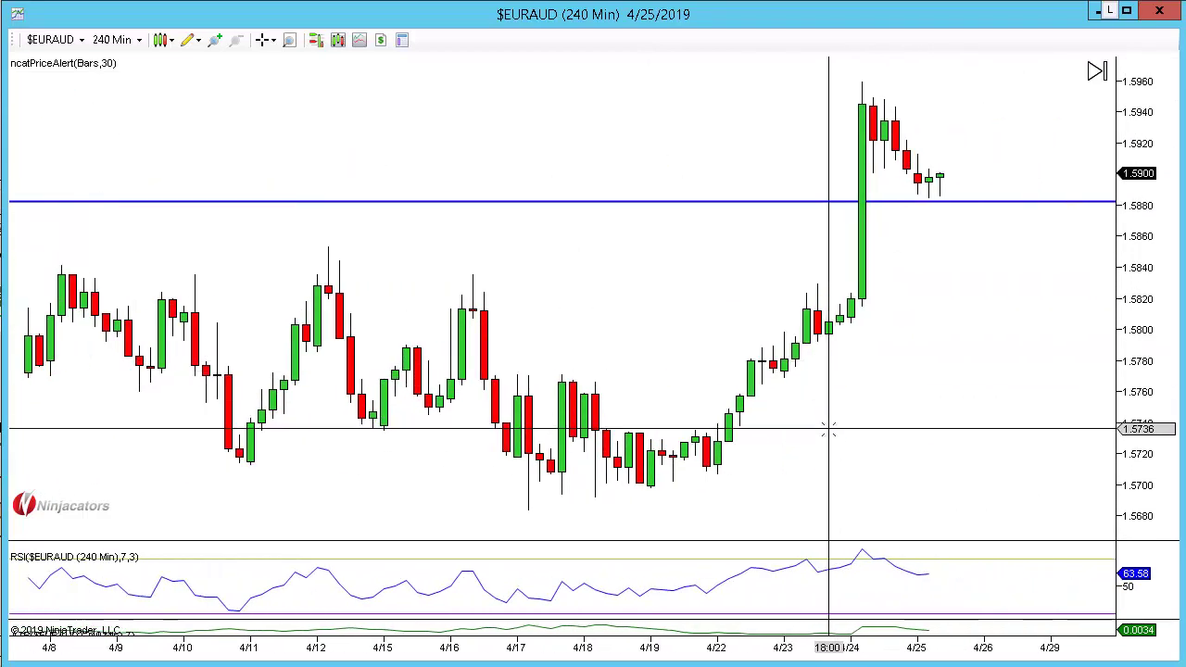
{"action": "key", "text": "ctrl+shift+d"}
{"action": "key", "text": "Return"}
- Draw a new horizontal line at about 1.5944, across the recent April 24 highs
{"action": "key", "text": "ctrl+Down"}
{"action": "key", "text": "ctrl+Down"}
{"action": "key", "text": "ctrl+Down"}
{"action": "key", "text": "ctrl+Down"}
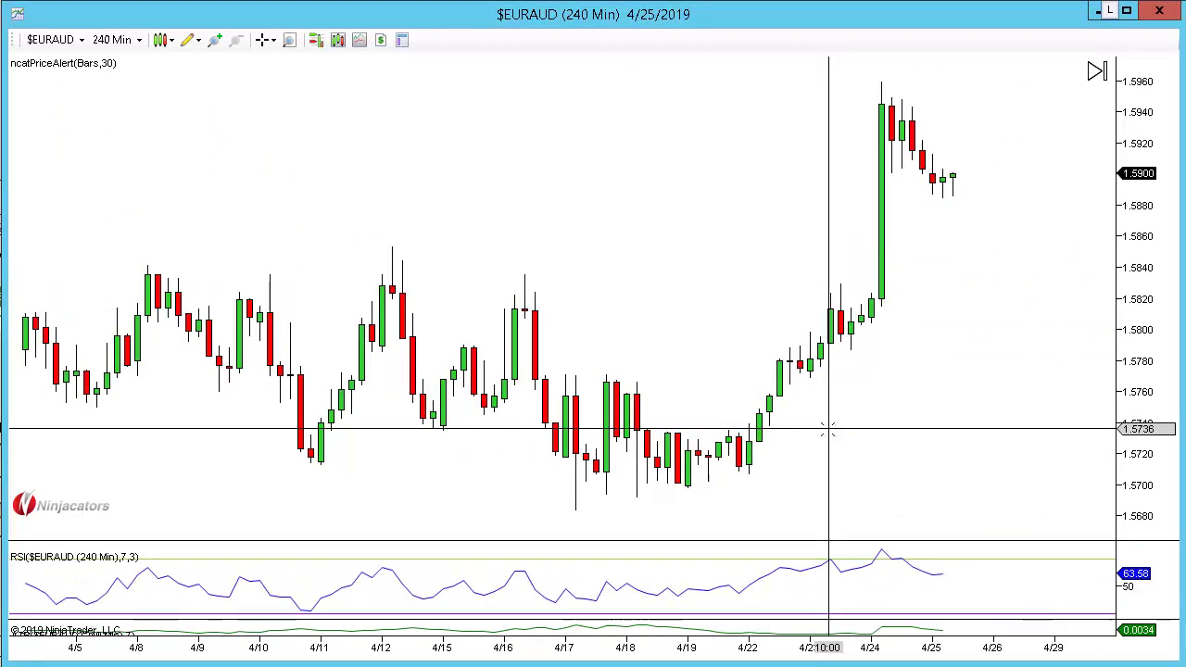
{"action": "scroll", "coordinate": [779, 321], "scroll_direction": "down", "scroll_amount": 3}
{"action": "scroll", "coordinate": [778, 295], "scroll_direction": "down", "scroll_amount": 4}
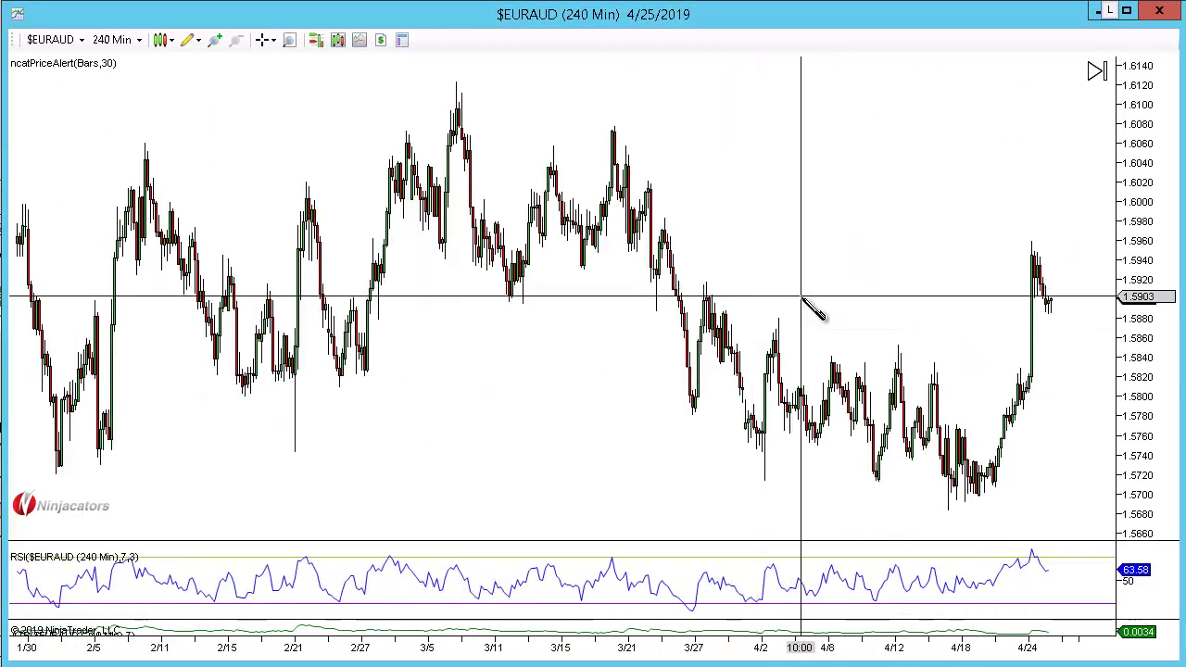
{"action": "left_click_drag", "start_coordinate": [802, 297], "coordinate": [813, 256]}
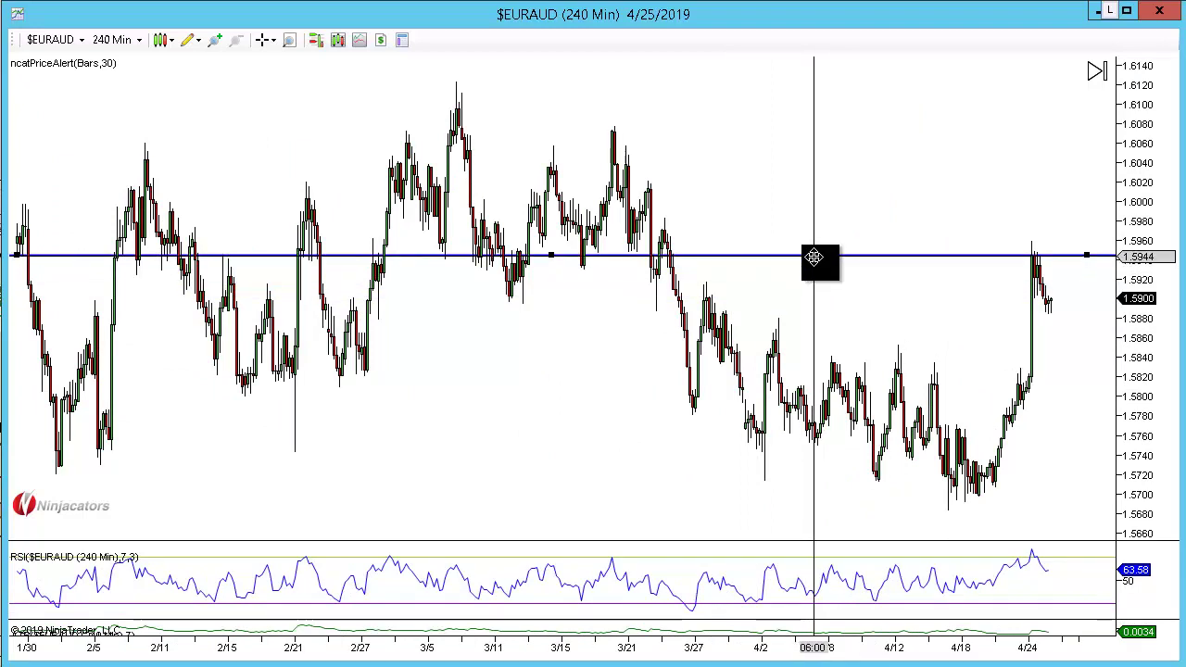
- Leave the horizontal line's properties unchanged and draw an arrow line rising from mid-April prices to about 1.5935, just below the line
{"action": "double_click", "coordinate": [813, 257]}
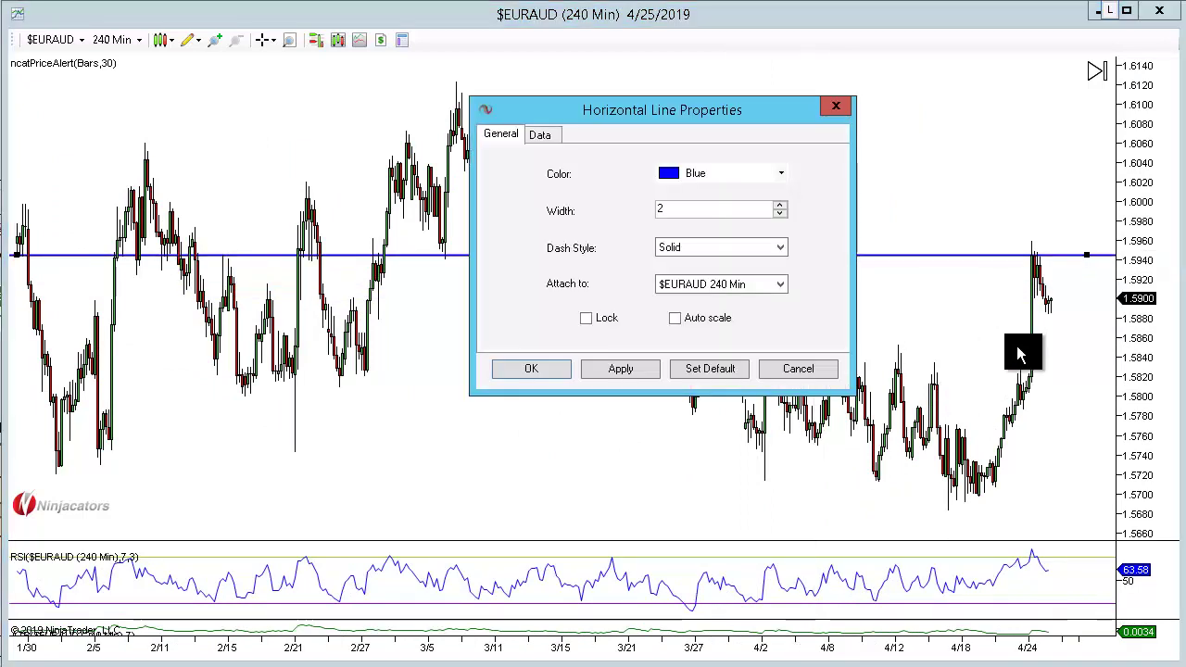
{"action": "left_click", "coordinate": [808, 368]}
{"action": "left_click_drag", "start_coordinate": [908, 404], "coordinate": [1003, 264]}
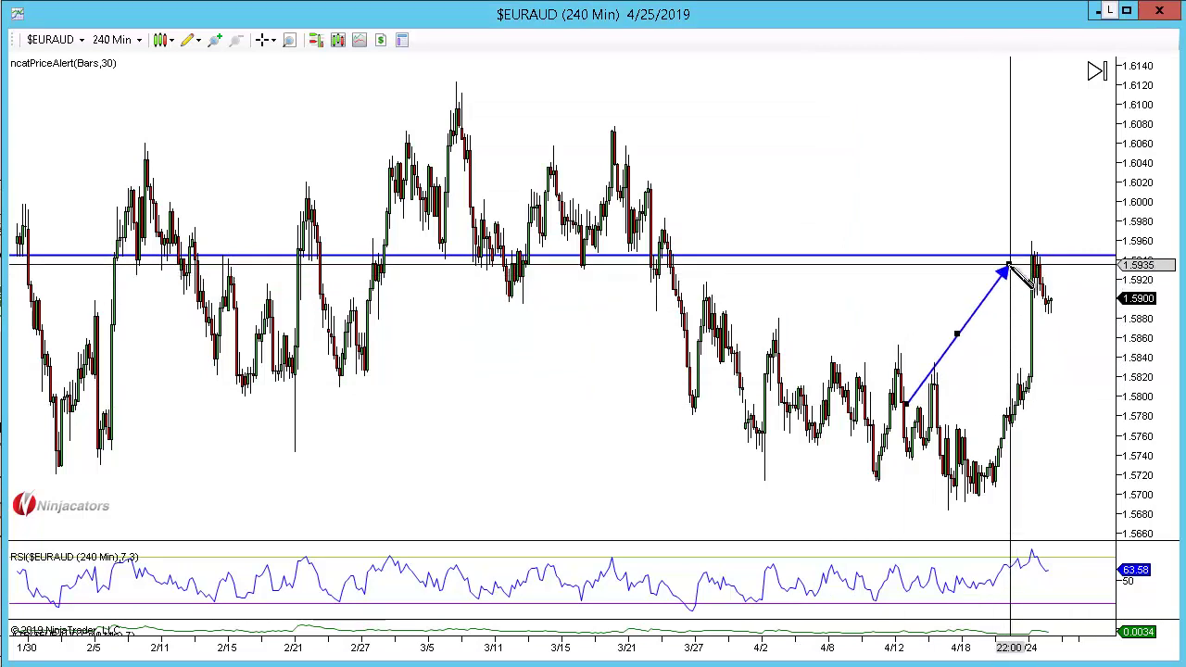
- Move the horizontal line up to about 1.5971 and try an arrow line pointing to it near the late-March high
{"action": "left_click_drag", "start_coordinate": [931, 257], "coordinate": [741, 230]}
{"action": "left_click", "coordinate": [738, 254]}
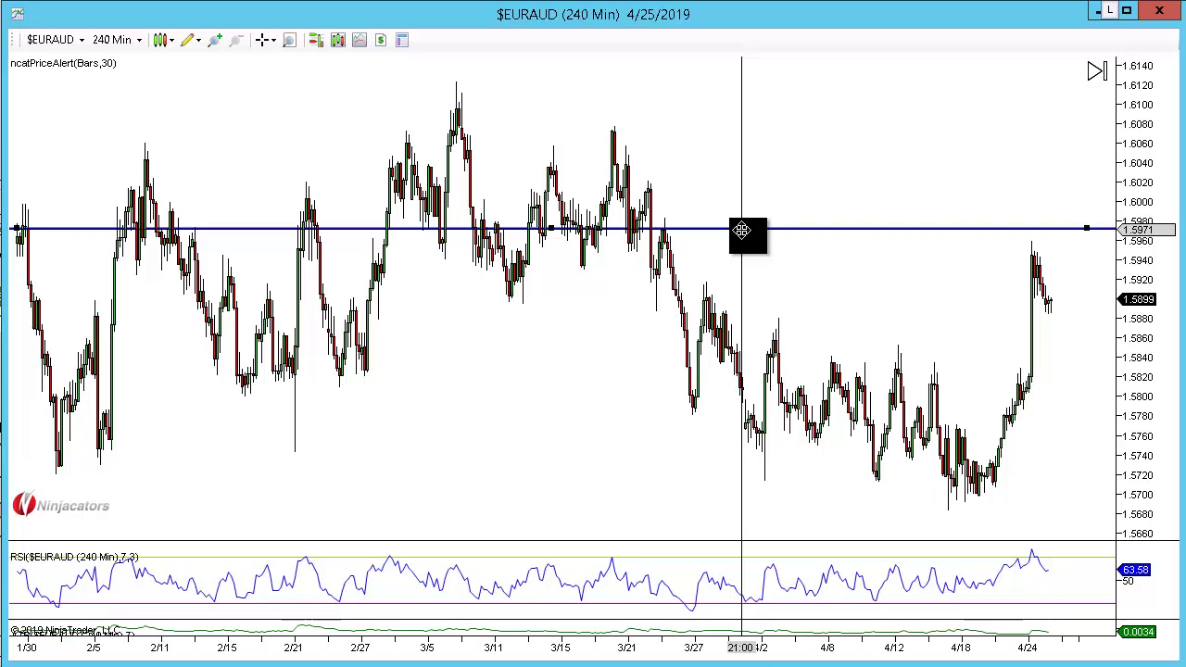
{"action": "key", "text": "ctrl+F2"}
{"action": "left_click", "coordinate": [758, 190]}
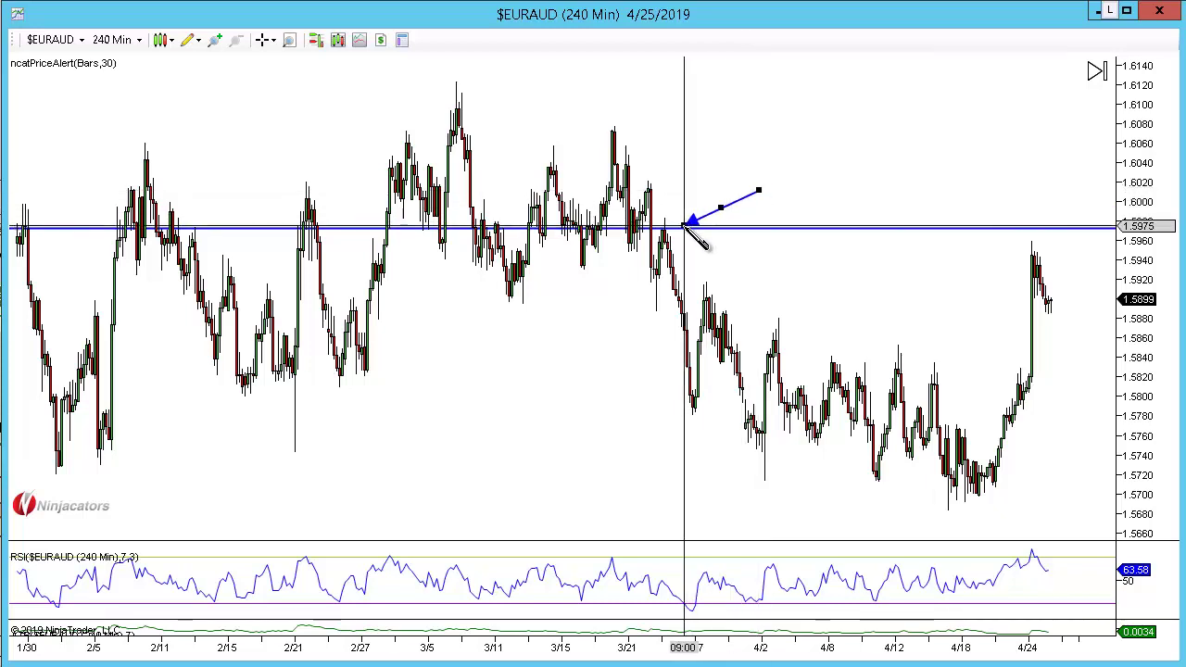
{"action": "key", "text": "Delete"}
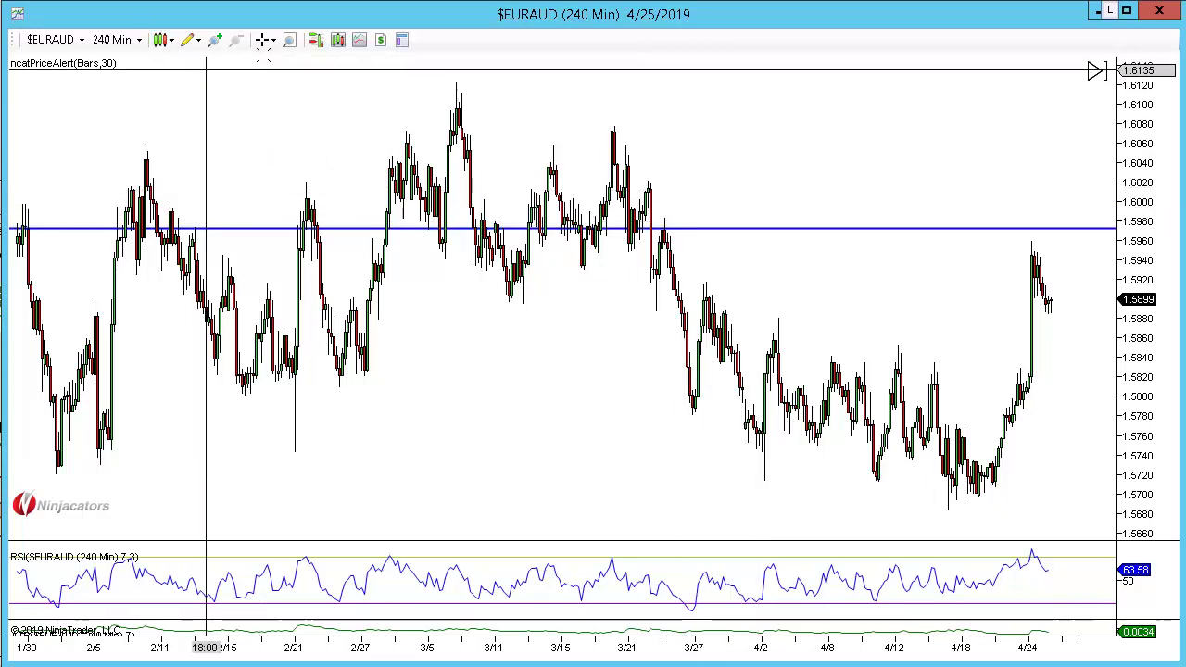
{"action": "left_click", "coordinate": [323, 46]}
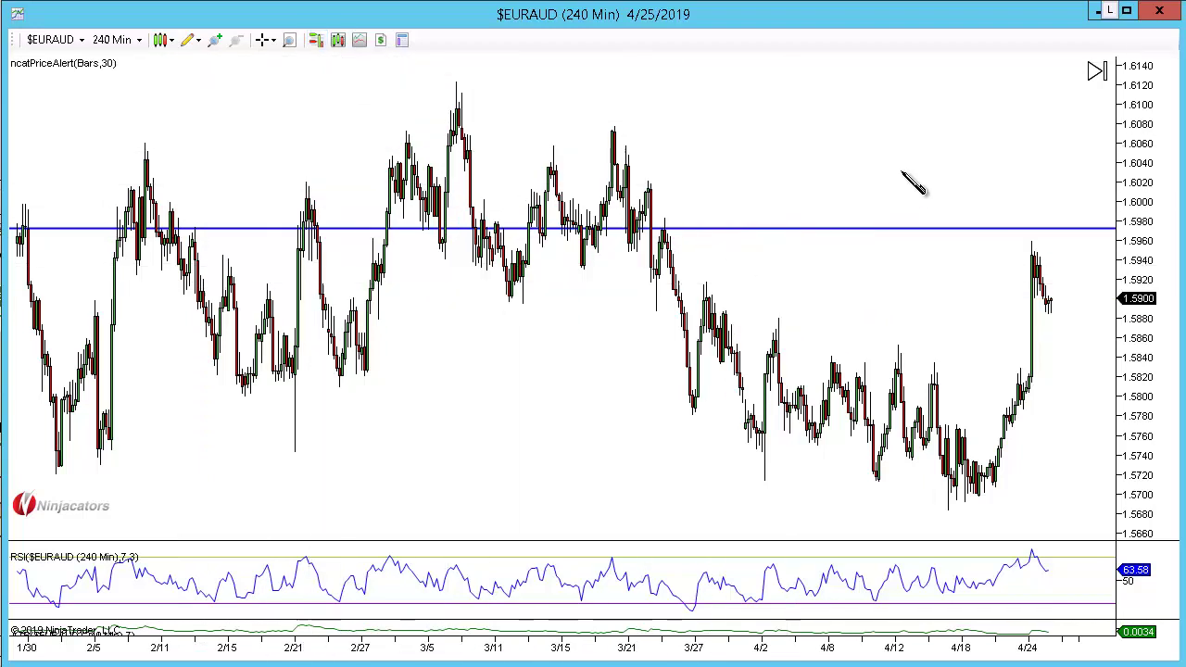
{"action": "left_click", "coordinate": [891, 123]}
{"action": "key", "text": "Escape"}
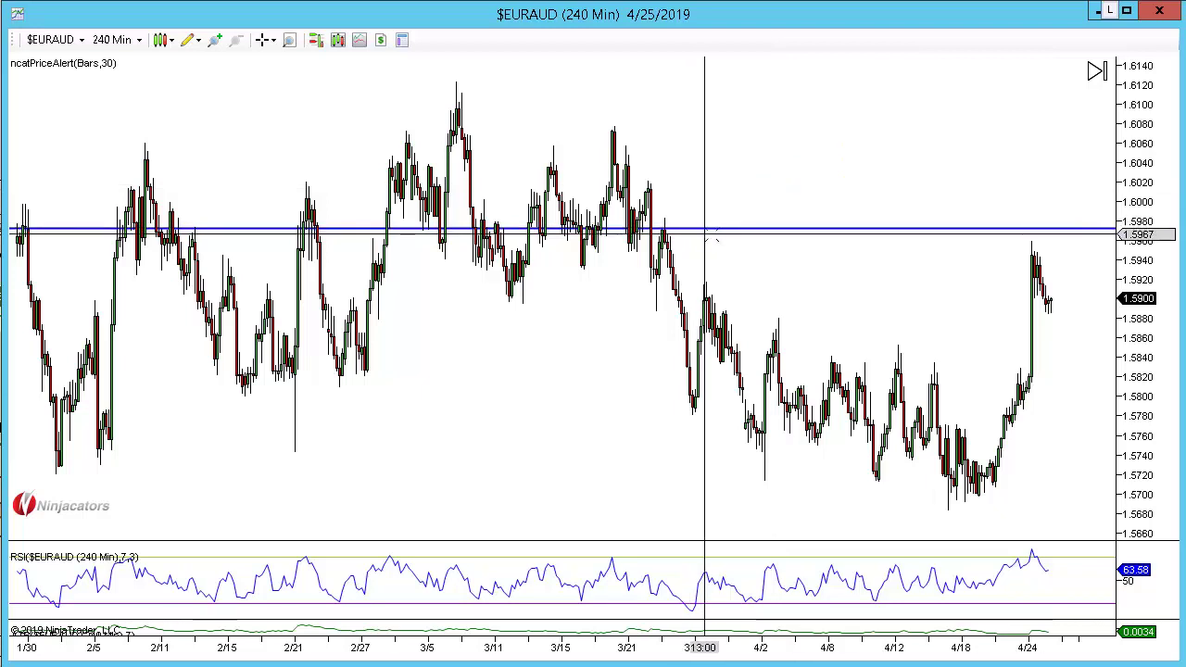
- Move the horizontal line to about 1.6010 and place red down arrows above the highs around March 22, March 13 and February 21
{"action": "left_click_drag", "start_coordinate": [714, 226], "coordinate": [720, 197]}
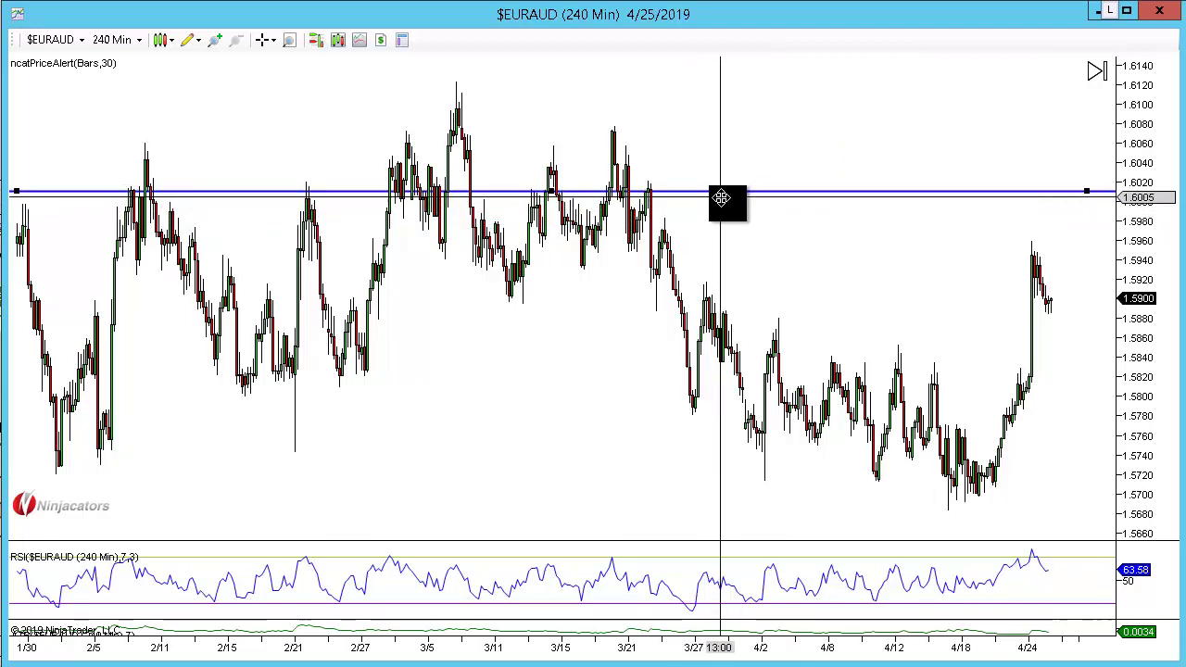
{"action": "left_click", "coordinate": [659, 161]}
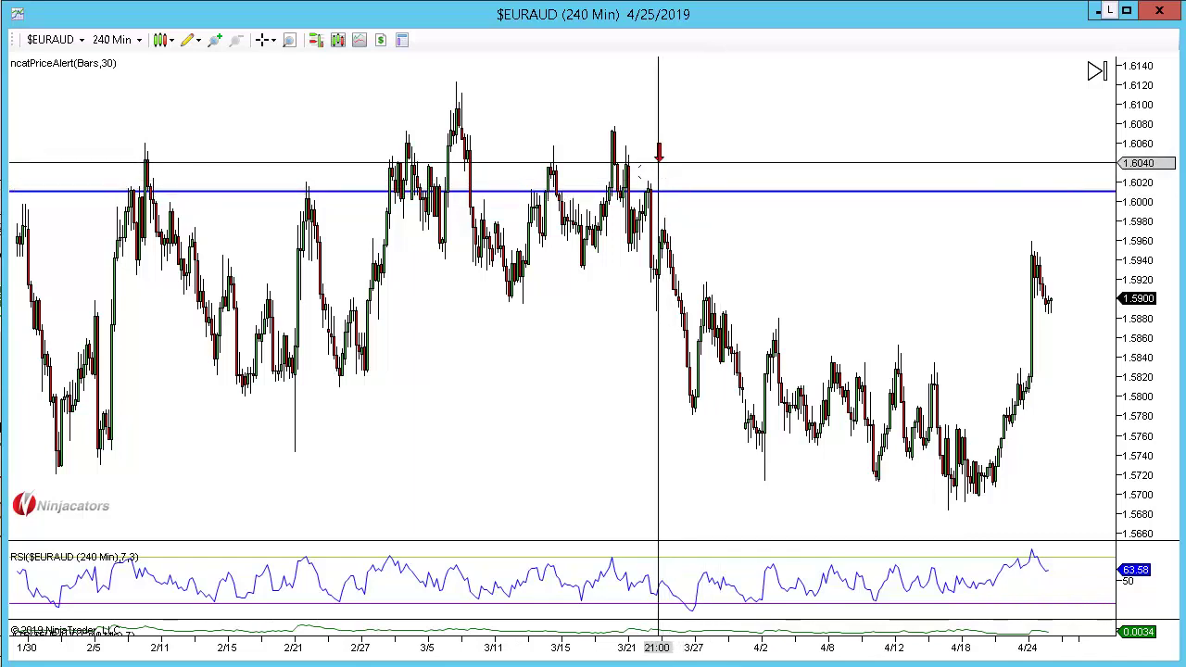
{"action": "left_click", "coordinate": [531, 176]}
{"action": "left_click", "coordinate": [286, 168]}
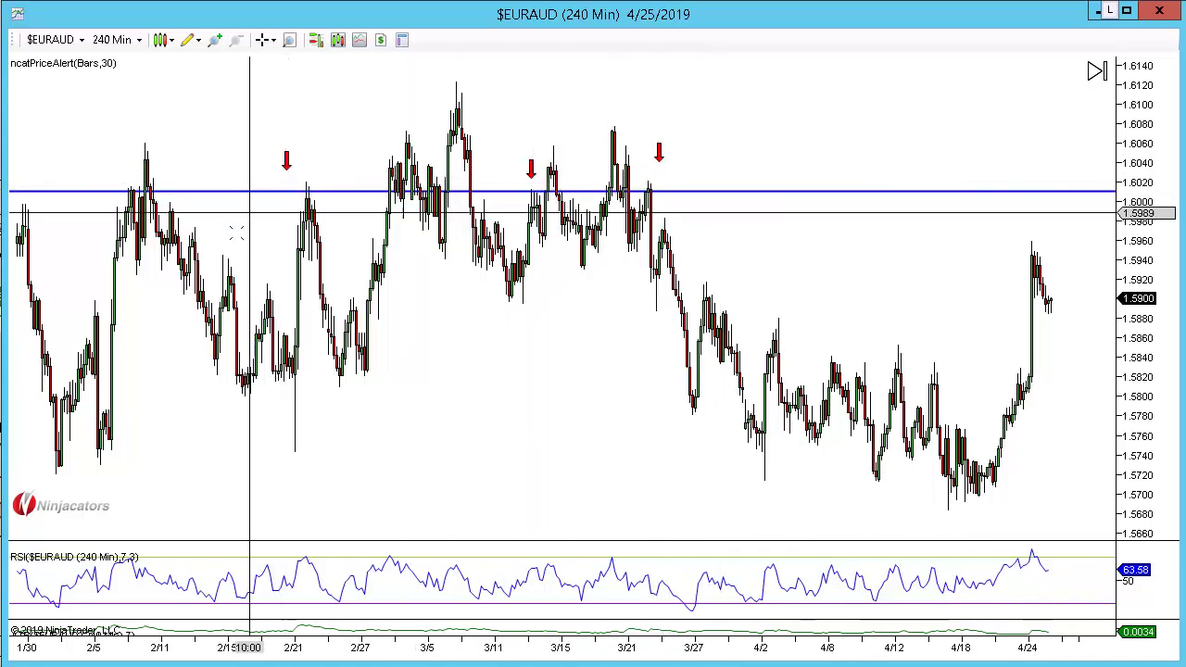
- Place a red down arrow above the late-January high and a green up arrow below the January 7 low at the horizontal line
{"action": "left_click_drag", "start_coordinate": [509, 264], "coordinate": [659, 262]}
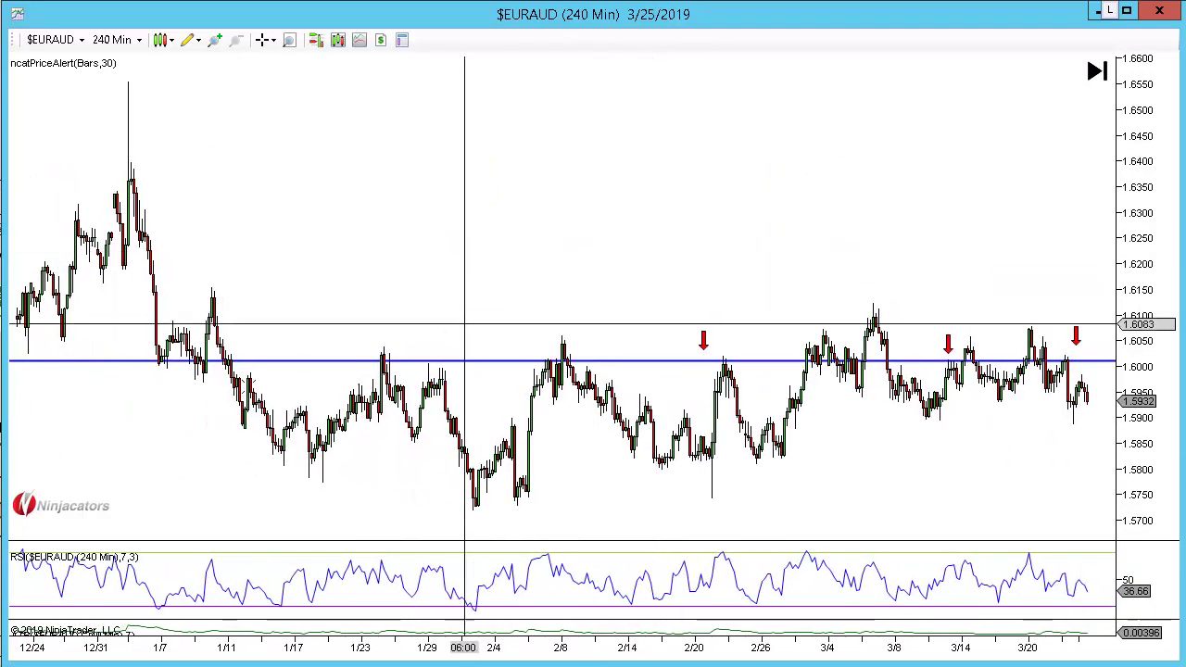
{"action": "left_click", "coordinate": [397, 339]}
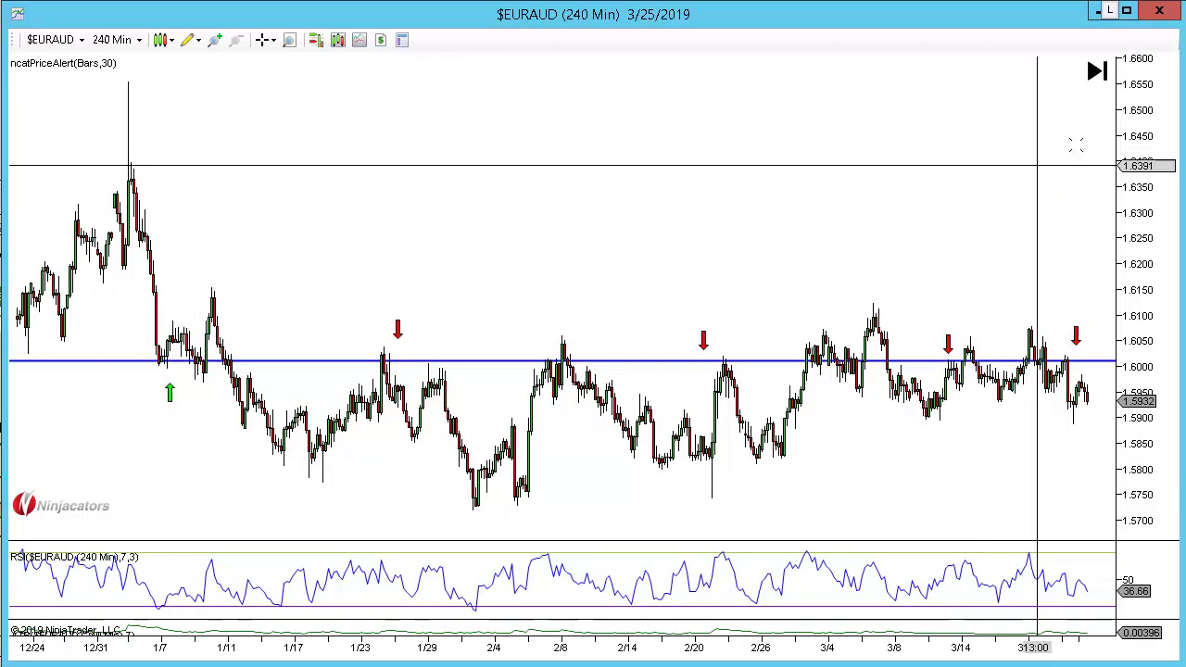
- Return to the latest bars and show the open EURAUD position with its target and stop orders on the chart
{"action": "left_click", "coordinate": [1097, 70]}
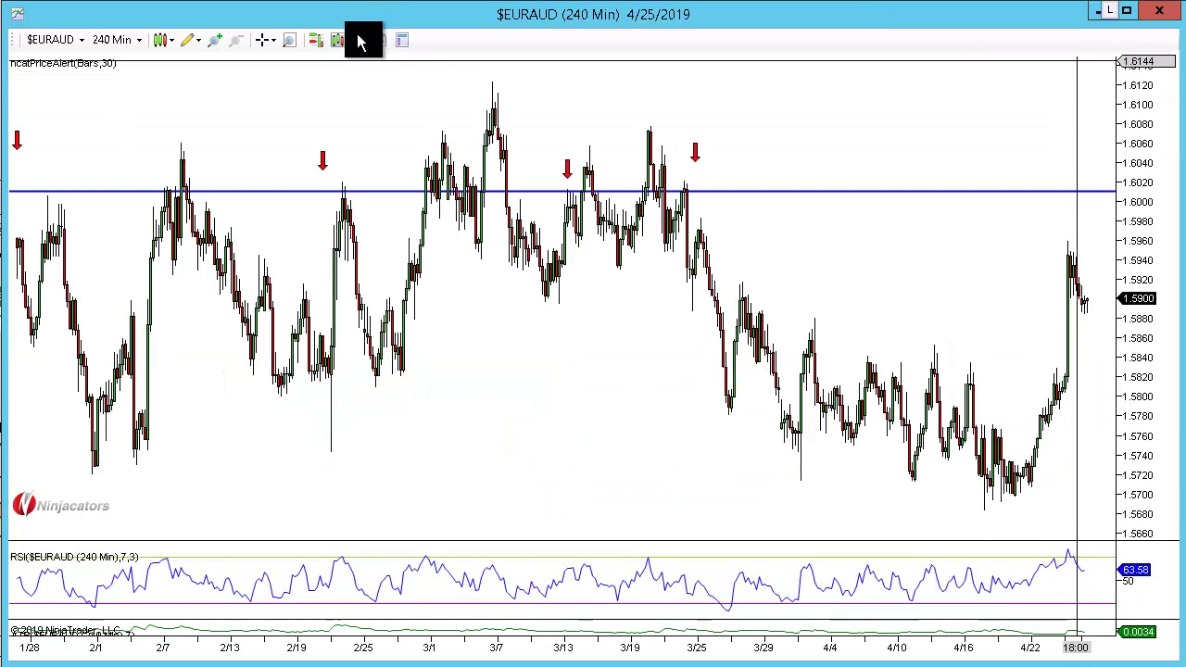
{"action": "left_click", "coordinate": [316, 47]}
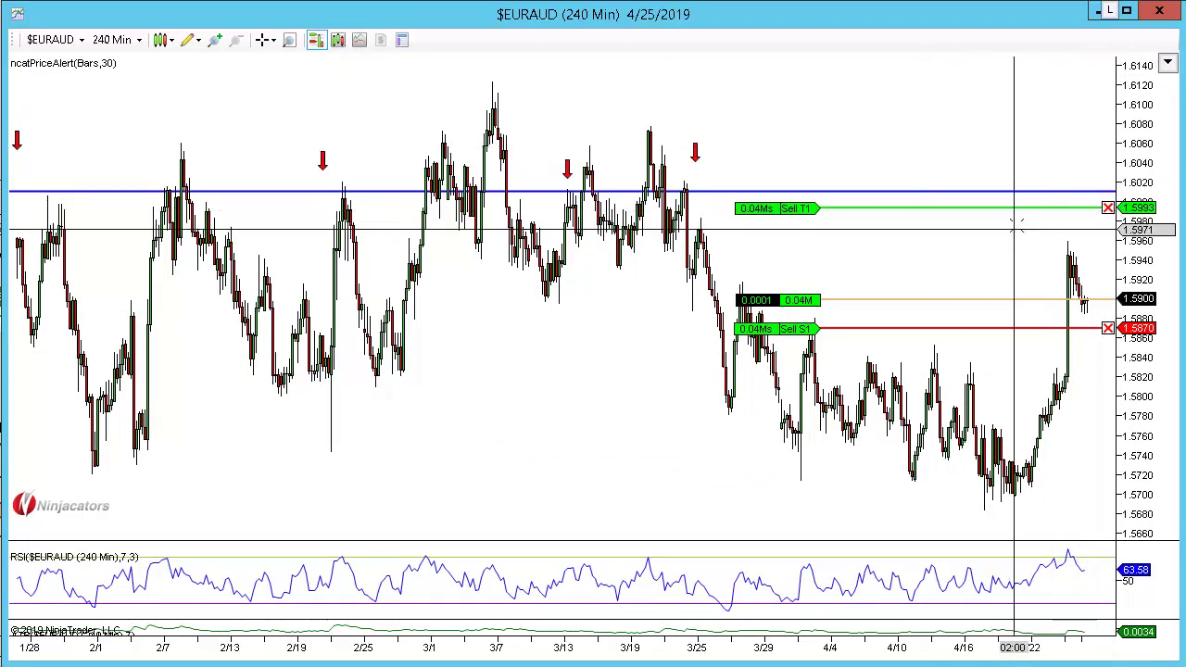
{"action": "scroll", "coordinate": [1016, 225], "scroll_direction": "up", "scroll_amount": 5}
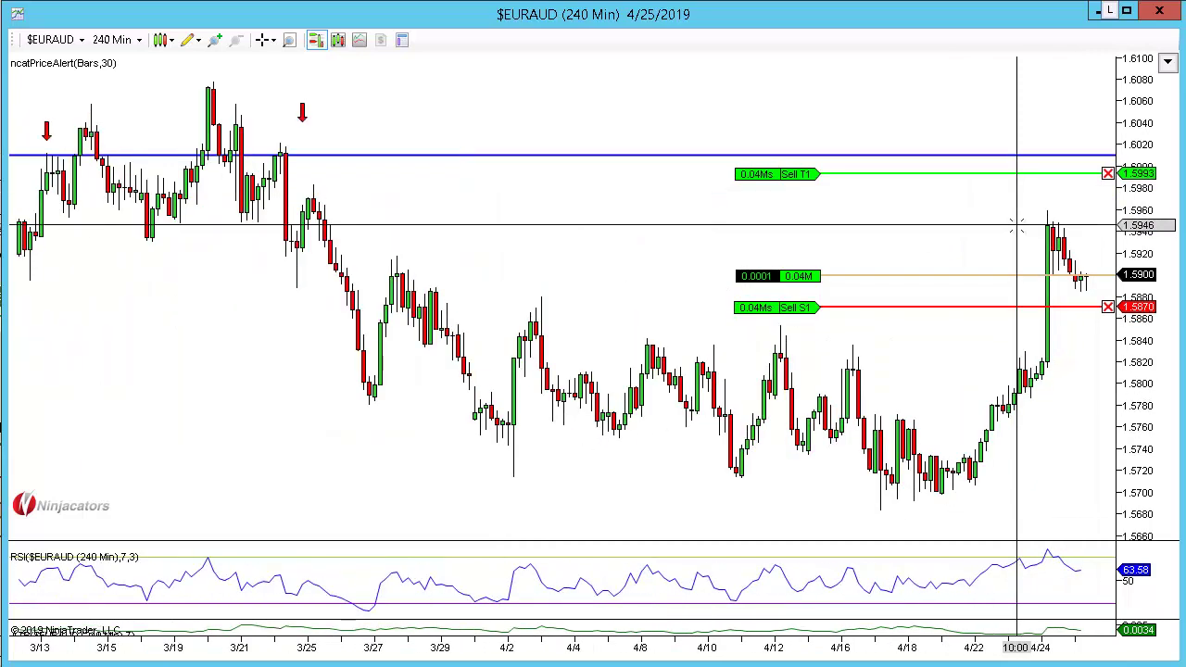
- Switch the chart to the 60-minute interval and hide the position and order lines, focusing on the April 24–25 bars
{"action": "type", "text": "60"}
{"action": "key", "text": "Return"}
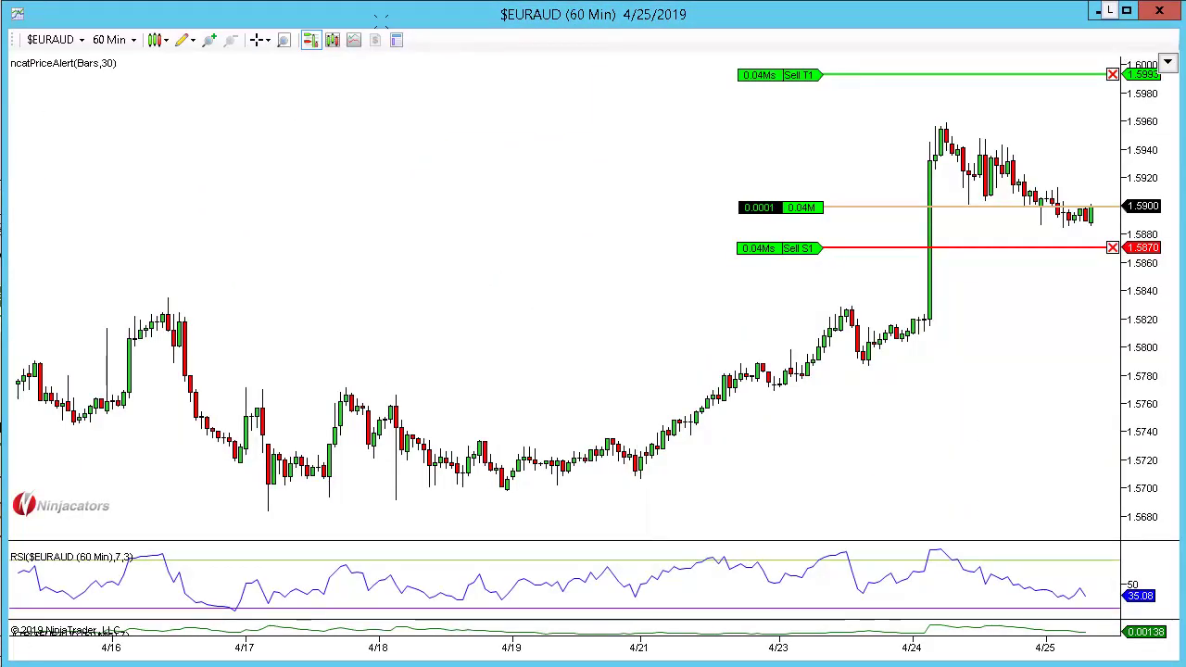
{"action": "left_click", "coordinate": [306, 46]}
{"action": "left_click_drag", "start_coordinate": [621, 259], "coordinate": [457, 281]}
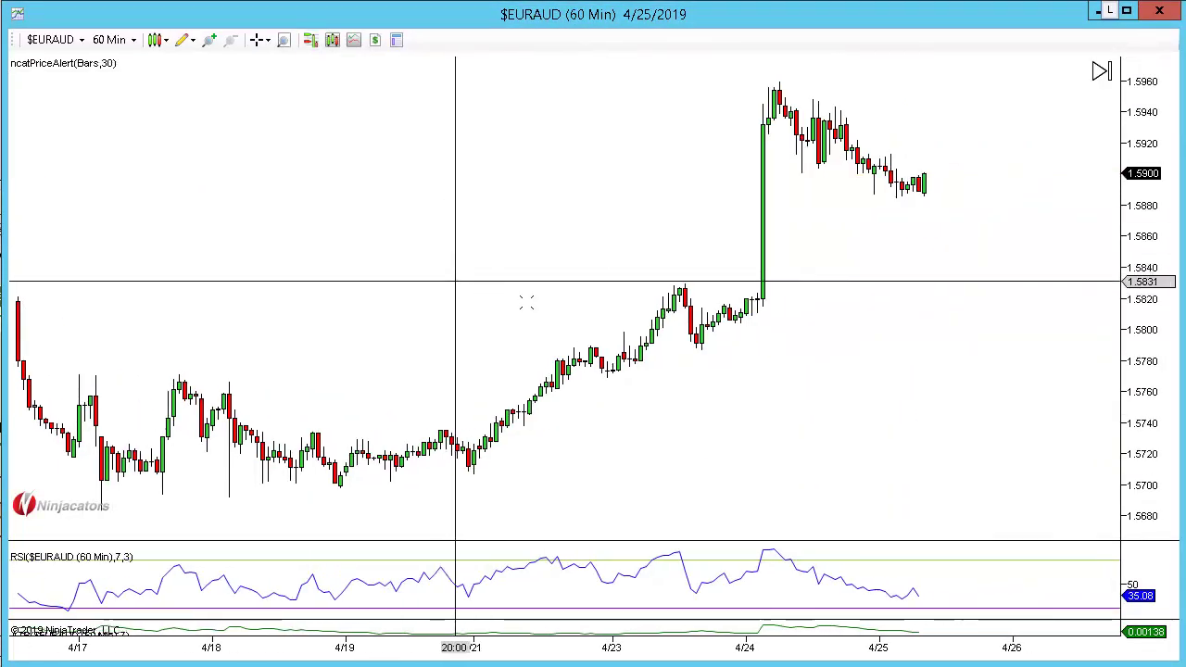
{"action": "scroll", "coordinate": [871, 423], "scroll_direction": "up", "scroll_amount": 3}
{"action": "scroll", "coordinate": [876, 427], "scroll_direction": "up", "scroll_amount": 3}
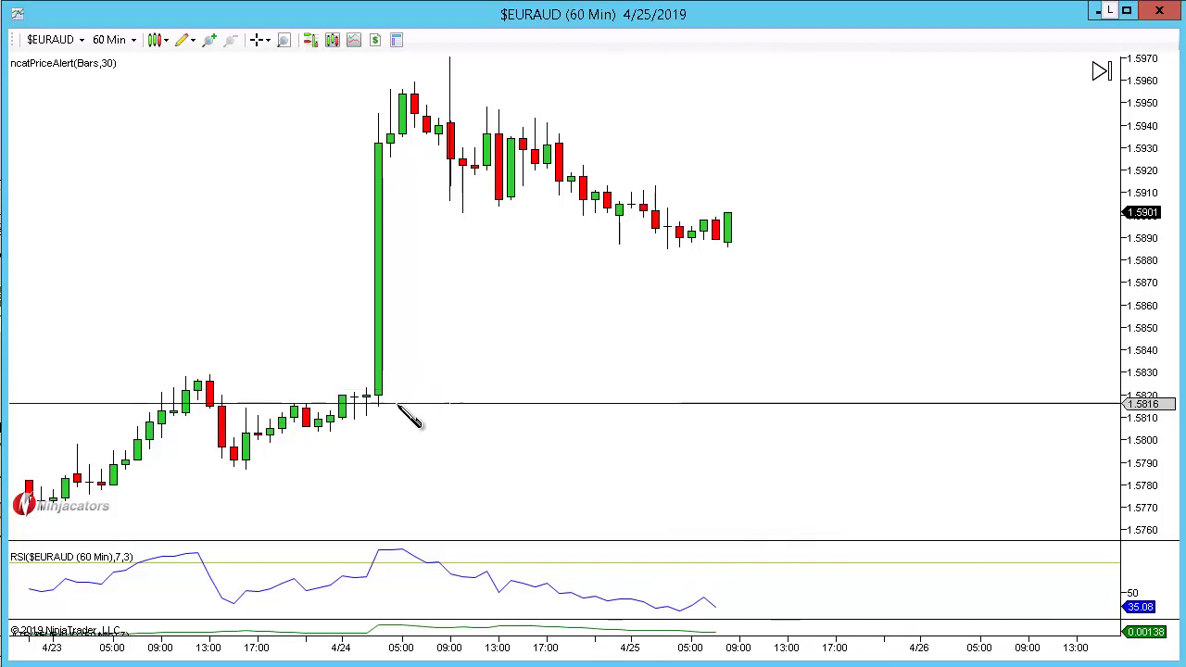
{"action": "left_click", "coordinate": [762, 482]}
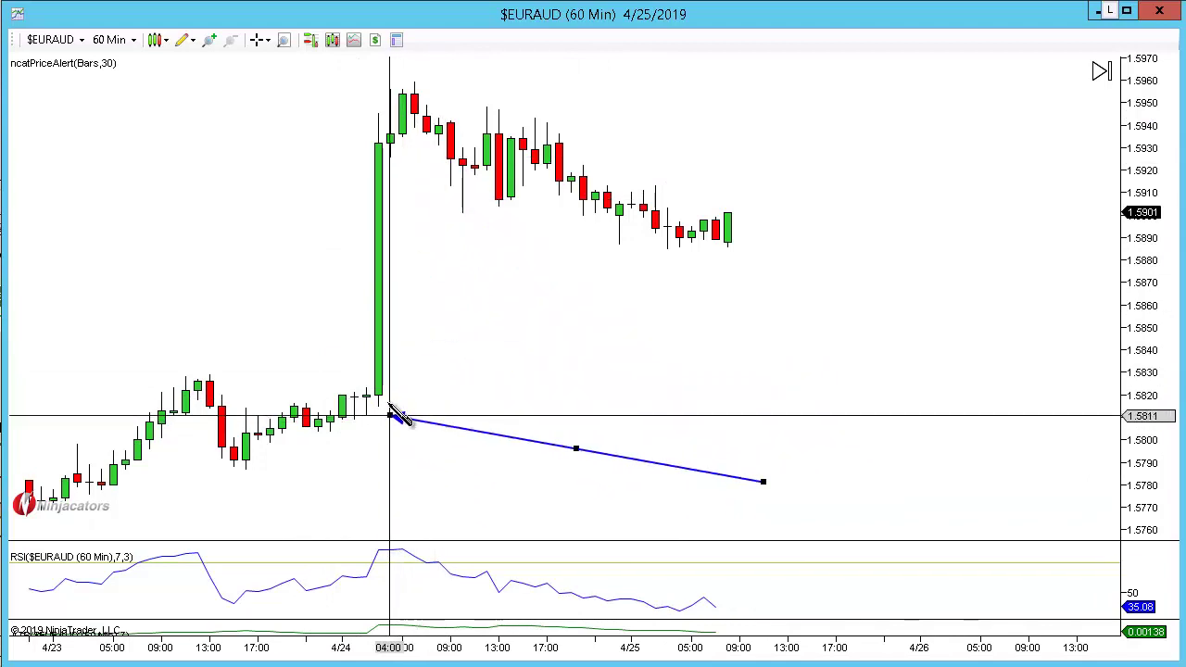
{"action": "left_click", "coordinate": [272, 462]}
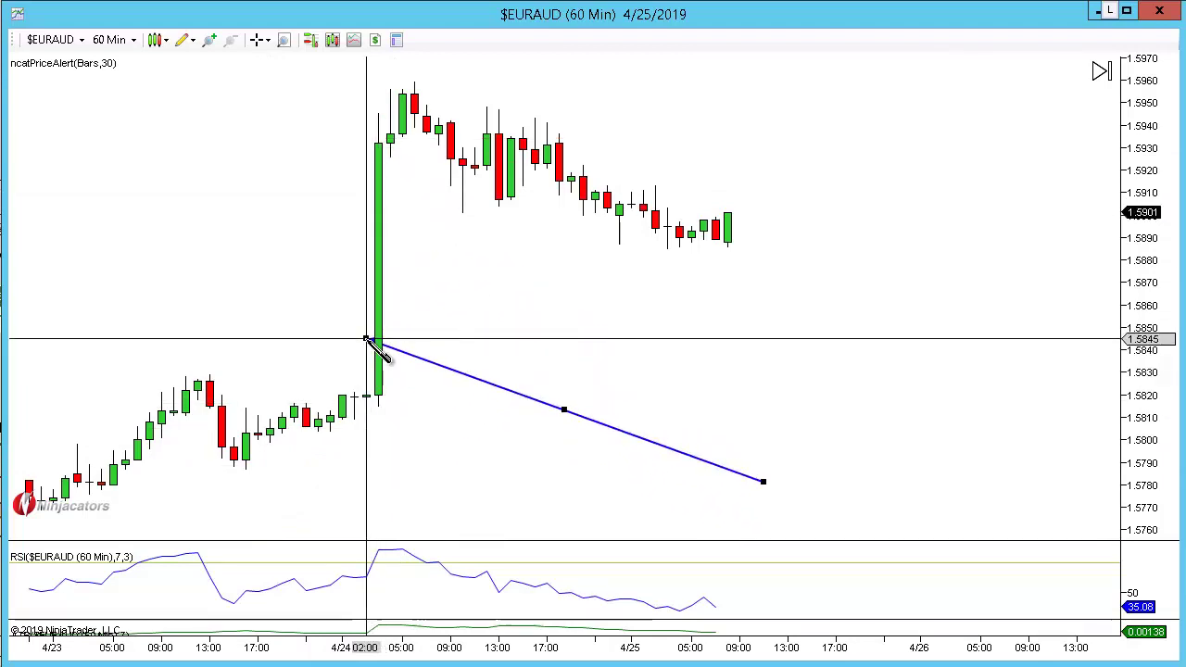
{"action": "key", "text": "Escape"}
- Draw a blue arrow line up the April 24 rally from about 1.5814 and two parallel descending arrow lines enclosing the pullback
{"action": "left_click", "coordinate": [366, 408]}
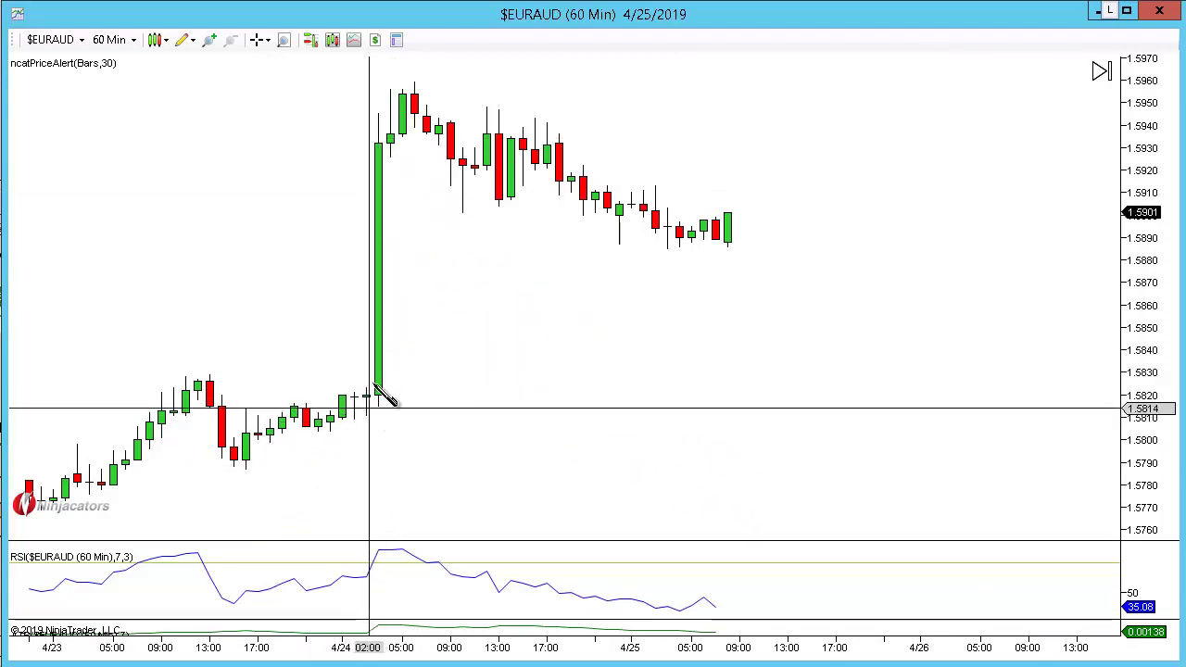
{"action": "left_click", "coordinate": [378, 86]}
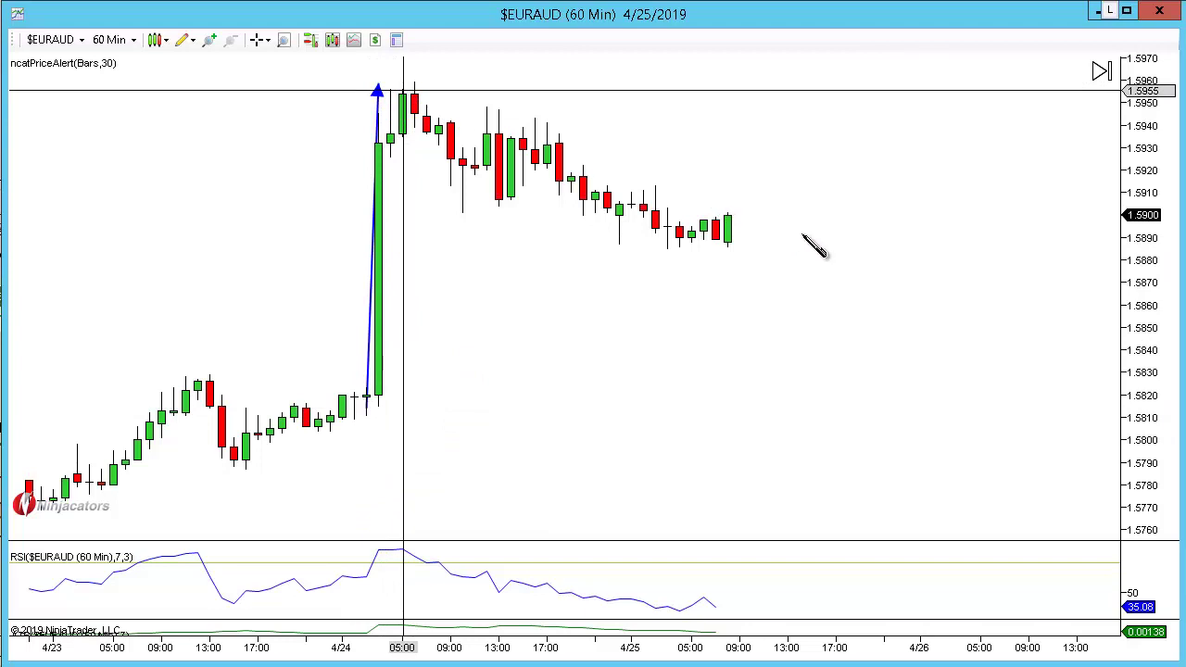
{"action": "left_click", "coordinate": [403, 90]}
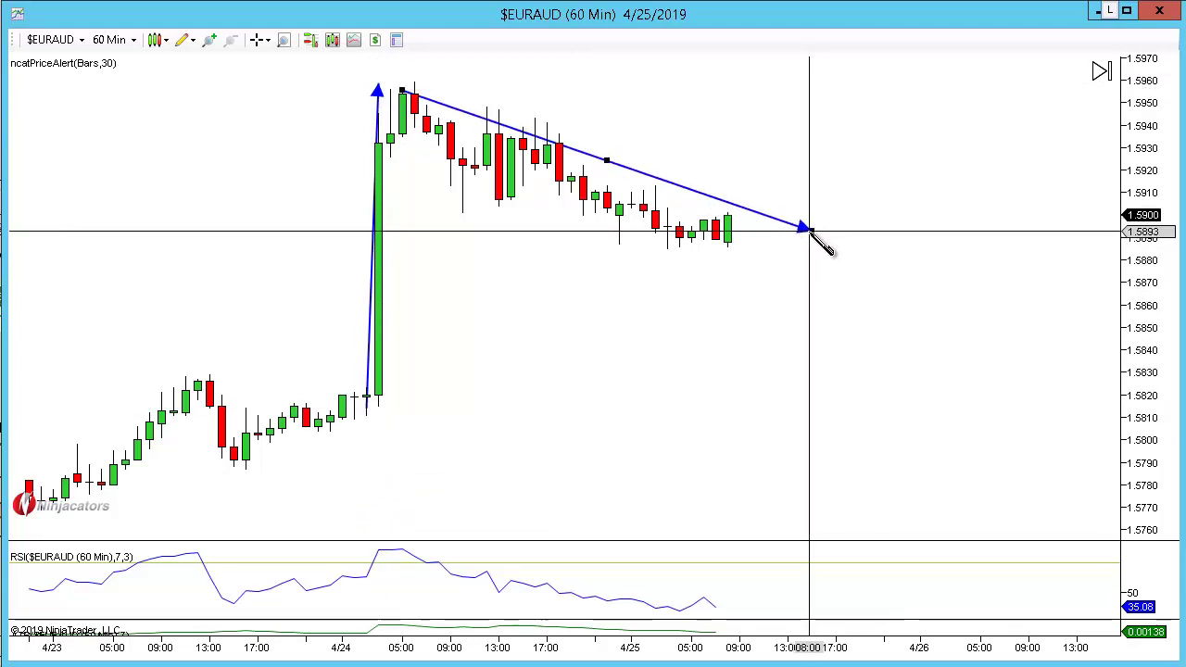
{"action": "left_click", "coordinate": [804, 223]}
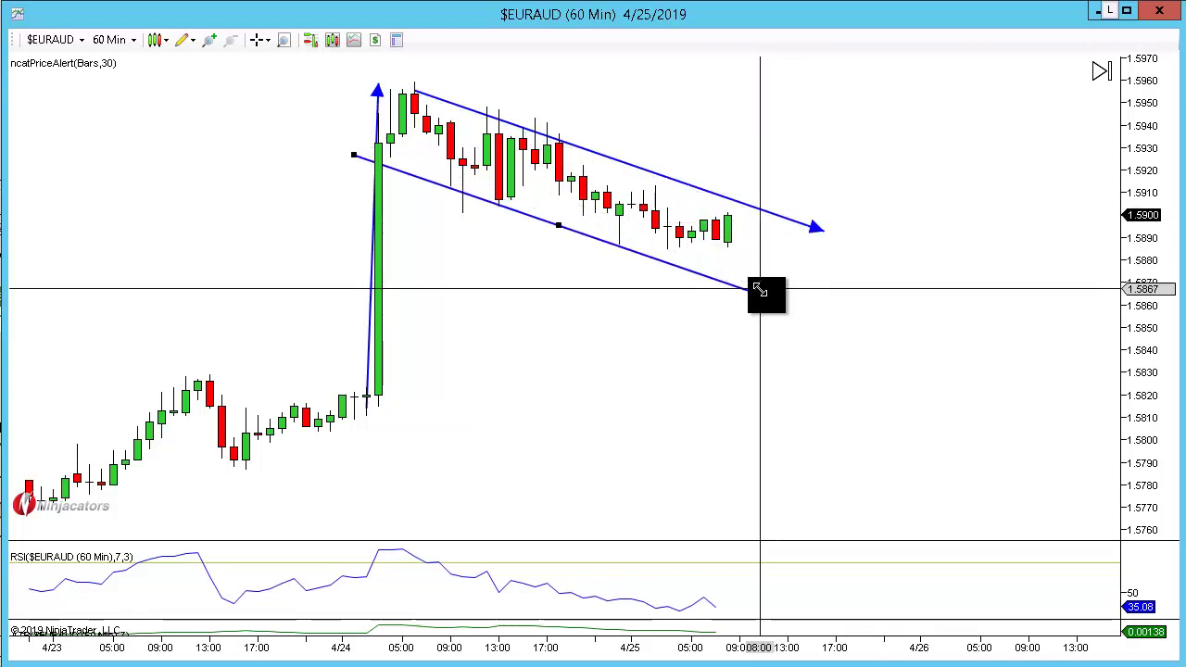
{"action": "left_click", "coordinate": [757, 290]}
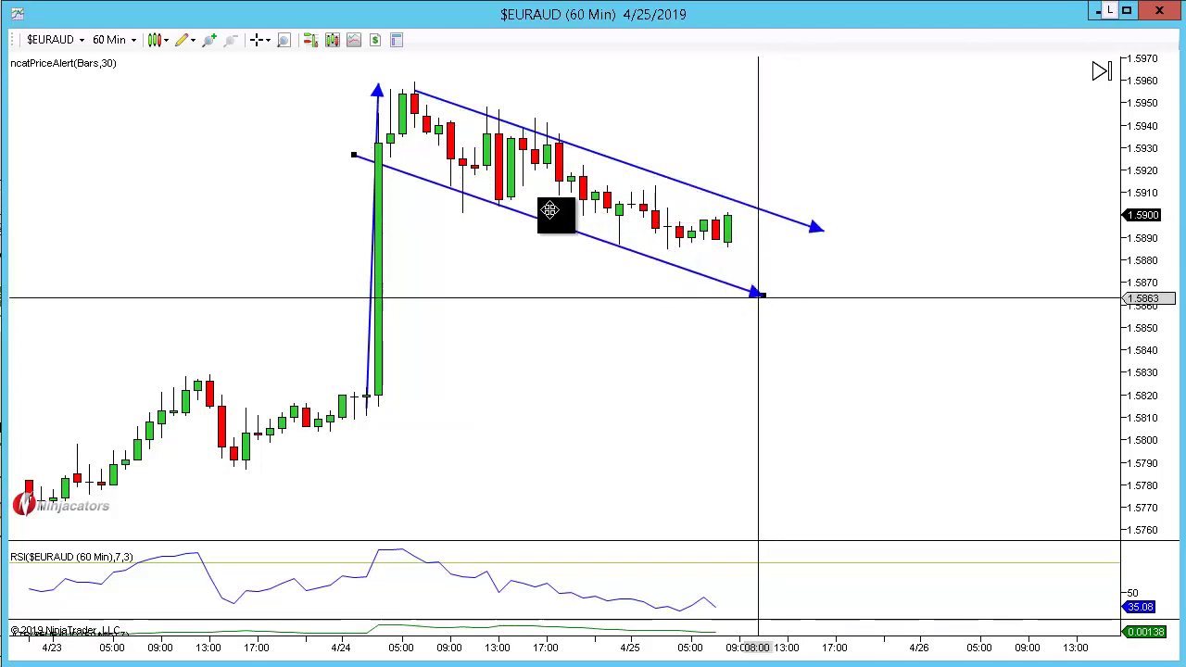
- Mark the pullback channel's reactions with two red down arrows above the upper line and two green up arrows below the lows
{"action": "left_click", "coordinate": [423, 72]}
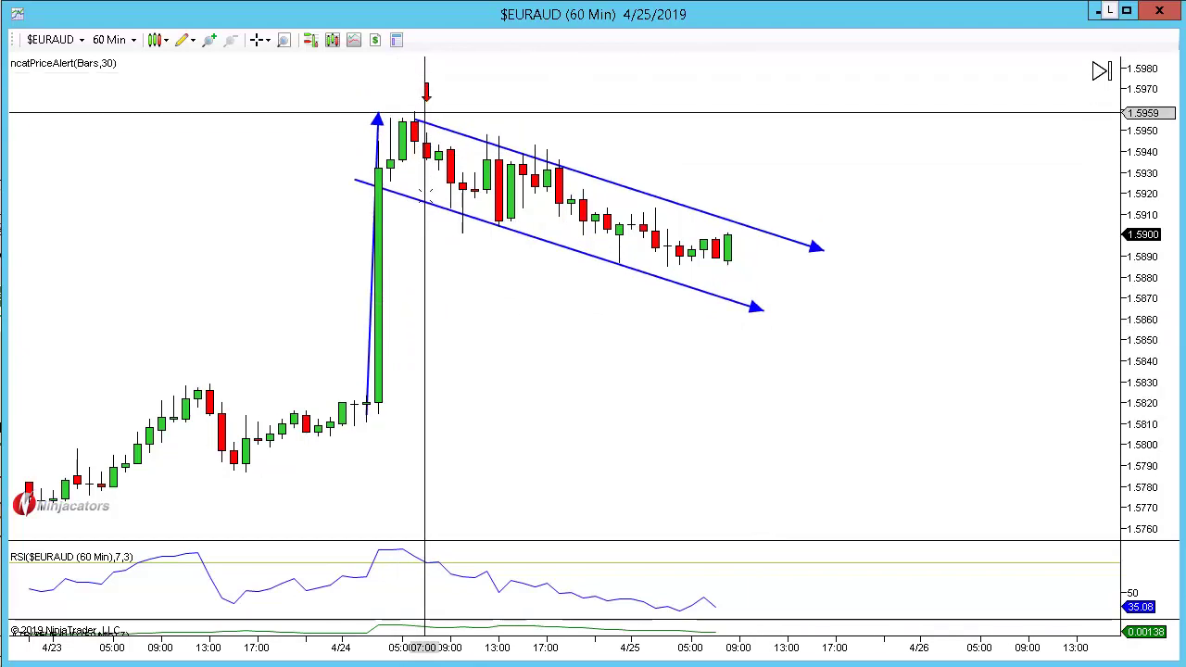
{"action": "left_click", "coordinate": [461, 255]}
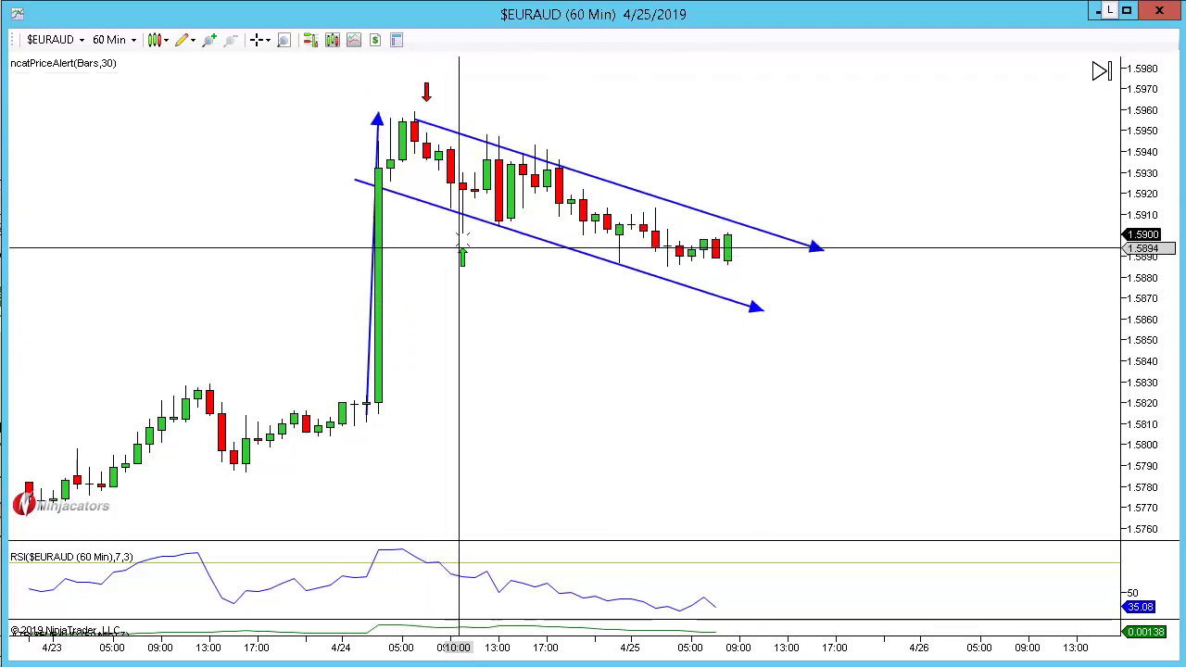
{"action": "left_click", "coordinate": [571, 150]}
{"action": "left_click", "coordinate": [619, 275]}
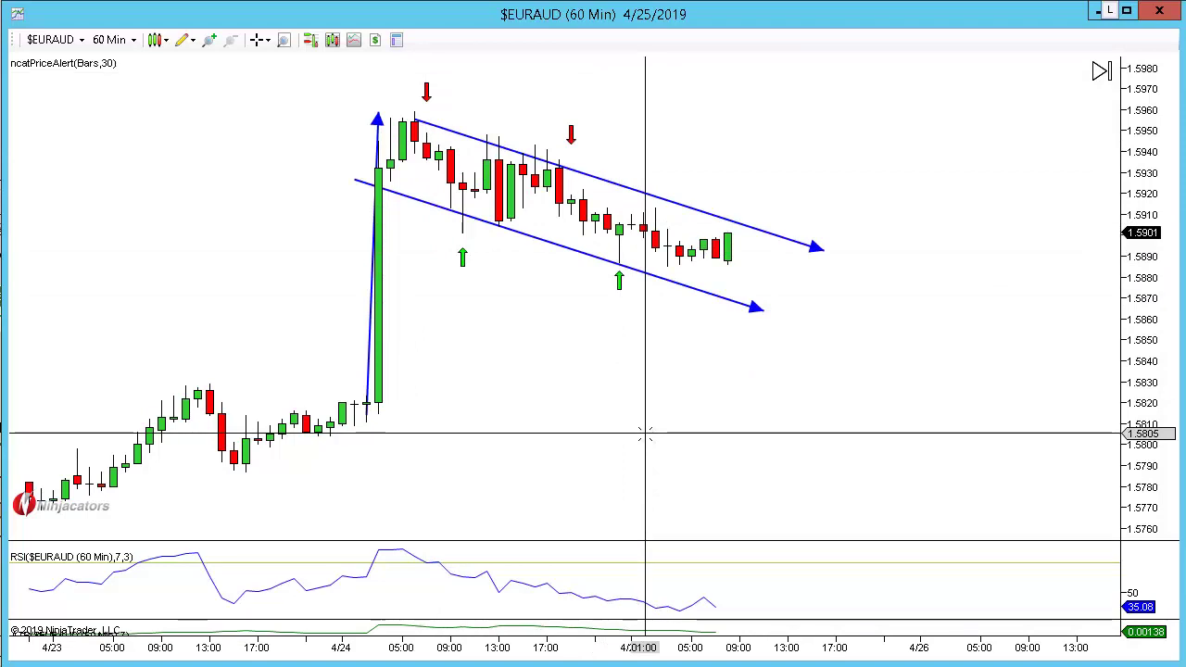
- Clear the drawings, switch the chart to the 15-minute interval and compress the bars to show the April 24 rally and pullback
{"action": "key", "text": "ctrl+shift+d"}
{"action": "key", "text": "Return"}
{"action": "type", "text": "15"}
{"action": "key", "text": "Return"}
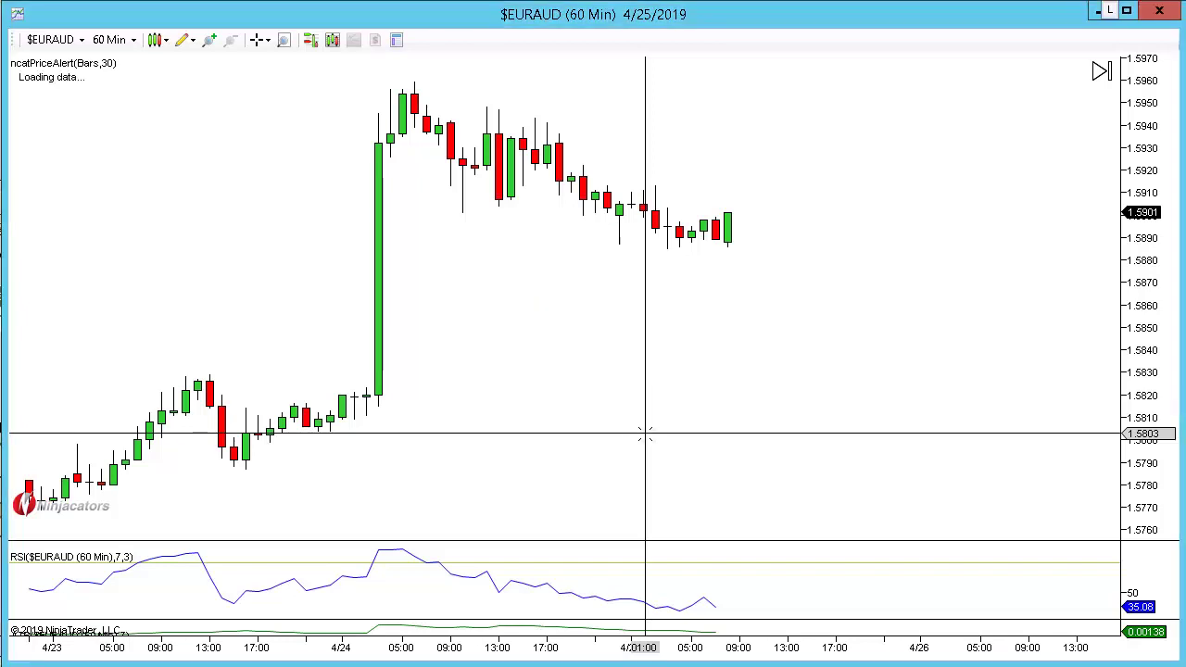
{"action": "key", "text": "ctrl+Down"}
{"action": "key", "text": "ctrl+Down"}
{"action": "key", "text": "ctrl+Down"}
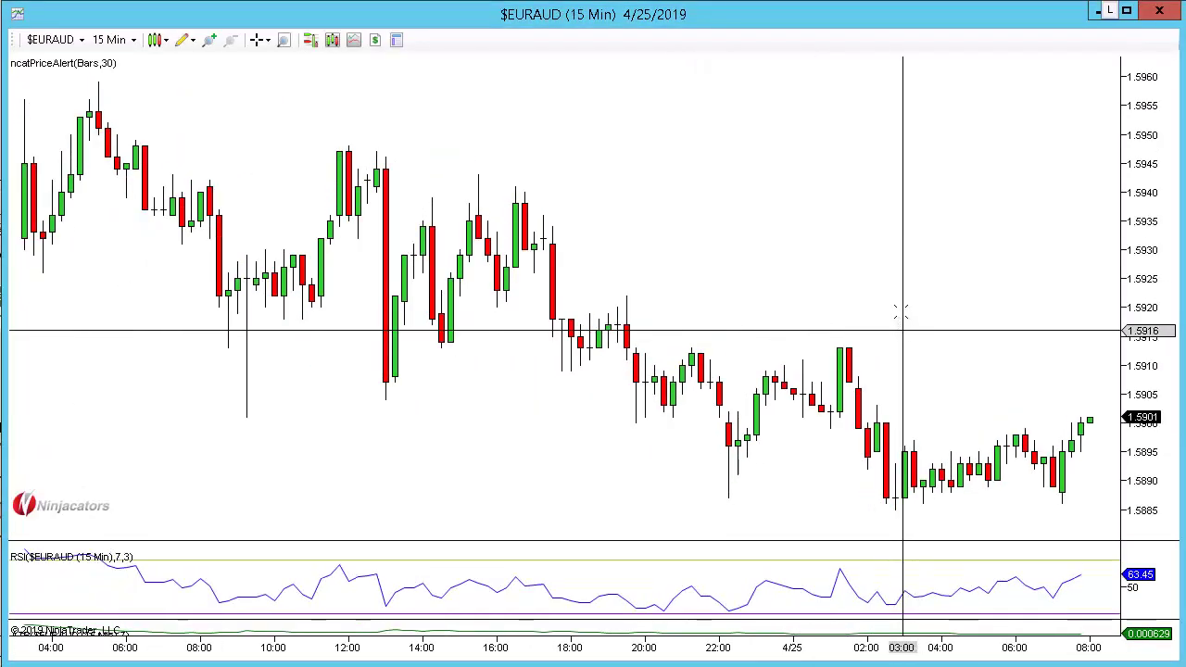
{"action": "key", "text": "ctrl+Down"}
{"action": "key", "text": "ctrl+Down"}
{"action": "left_click_drag", "start_coordinate": [897, 313], "coordinate": [855, 322]}
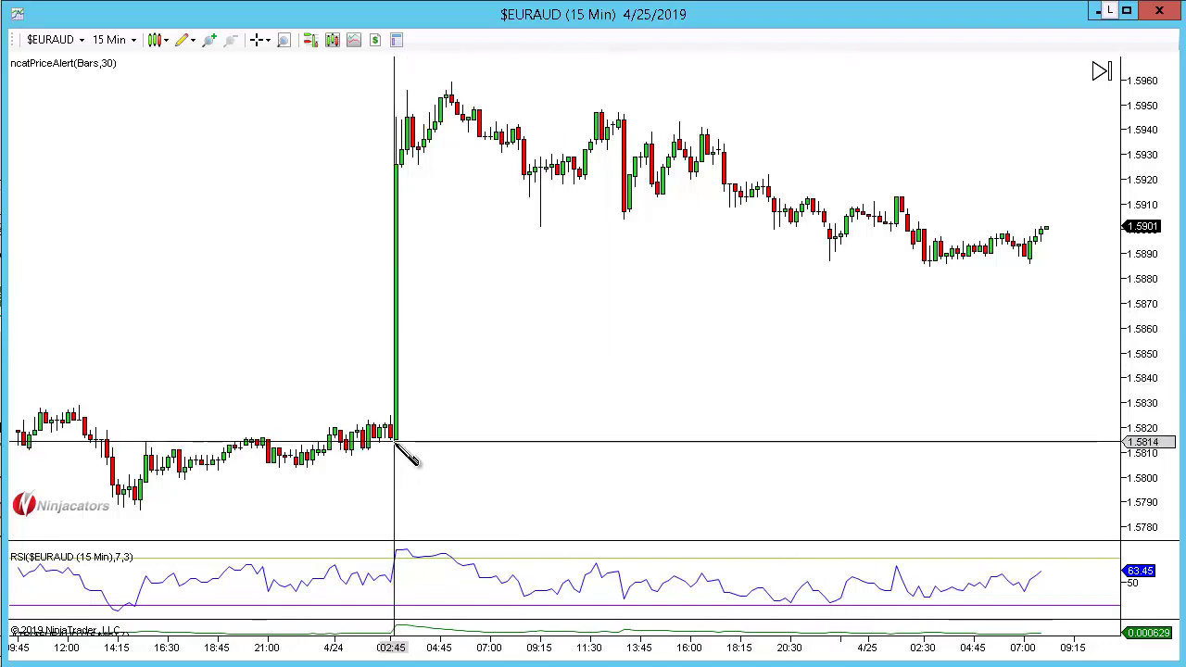
- Draw an arrow line up the rally from about 1.5814 to 1.5954 and a descending arrow line along the pullback highs
{"action": "left_click_drag", "start_coordinate": [396, 443], "coordinate": [406, 95]}
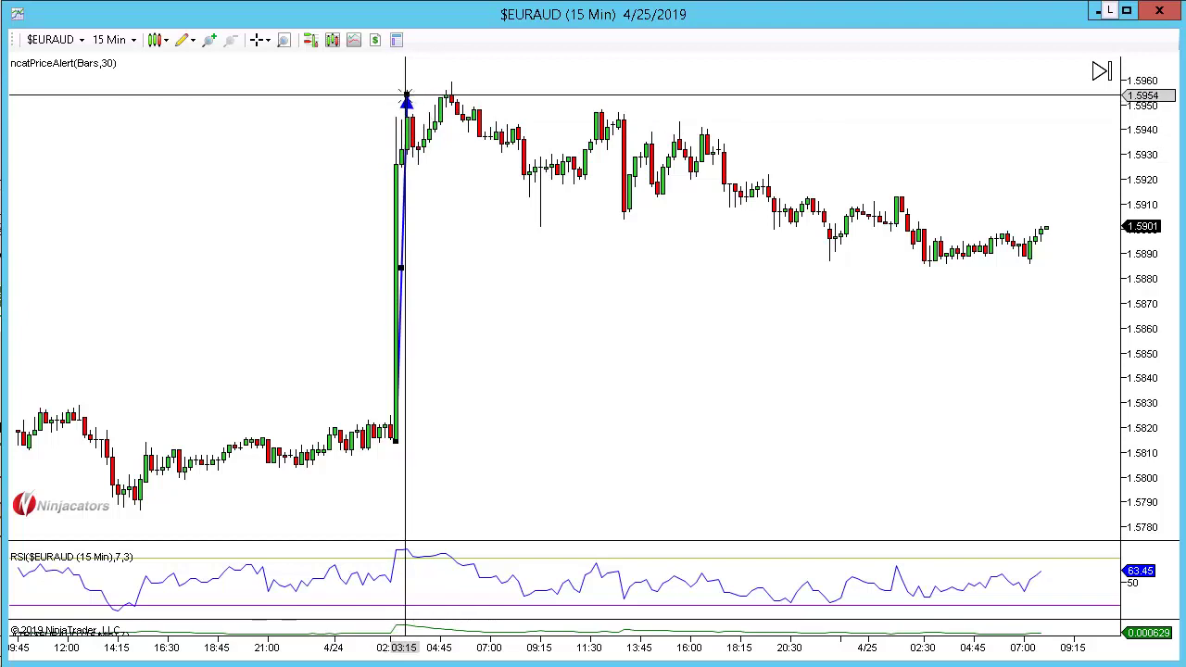
{"action": "left_click_drag", "start_coordinate": [694, 81], "coordinate": [570, 96]}
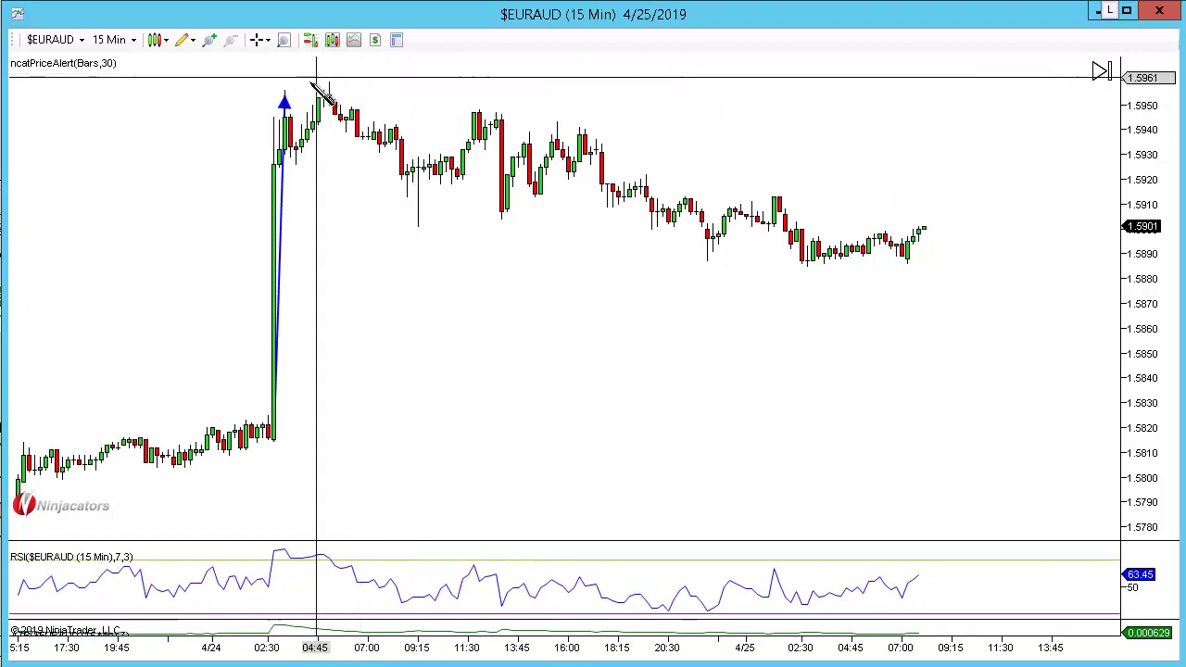
{"action": "mouse_move", "coordinate": [307, 88]}
{"action": "left_mouse_down"}
{"action": "mouse_move", "coordinate": [587, 106]}
{"action": "mouse_move", "coordinate": [921, 148]}
{"action": "left_mouse_up"}
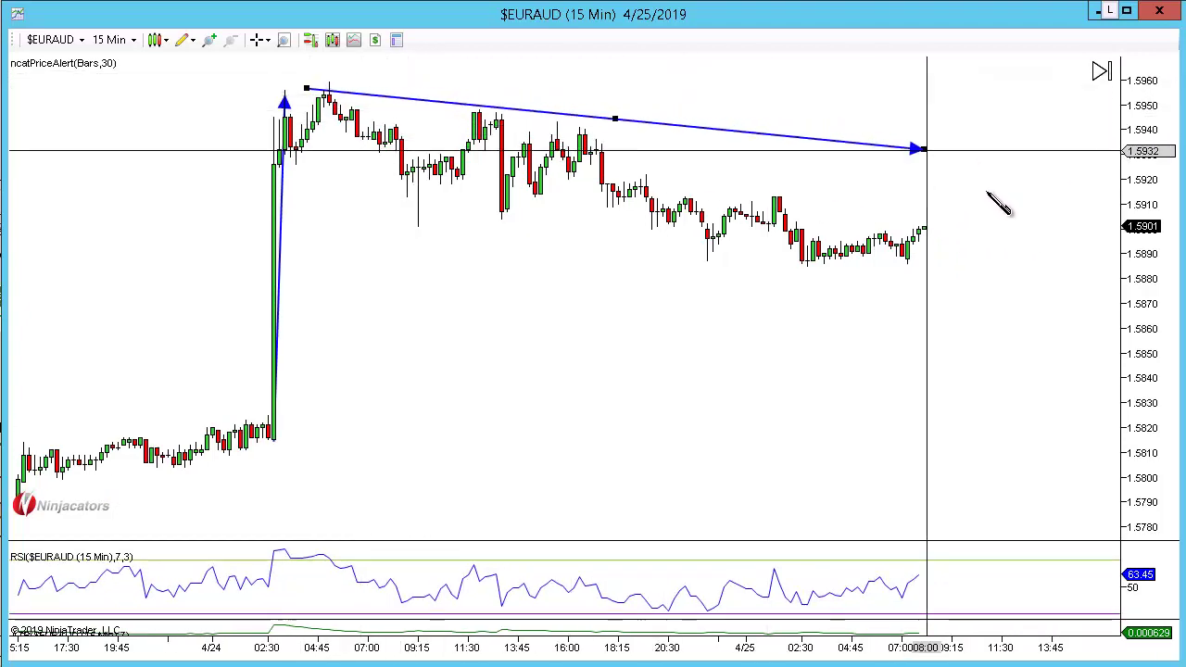
{"action": "mouse_move", "coordinate": [998, 196]}
{"action": "left_mouse_down"}
{"action": "mouse_move", "coordinate": [1013, 198]}
{"action": "mouse_move", "coordinate": [1012, 183]}
{"action": "left_mouse_up"}
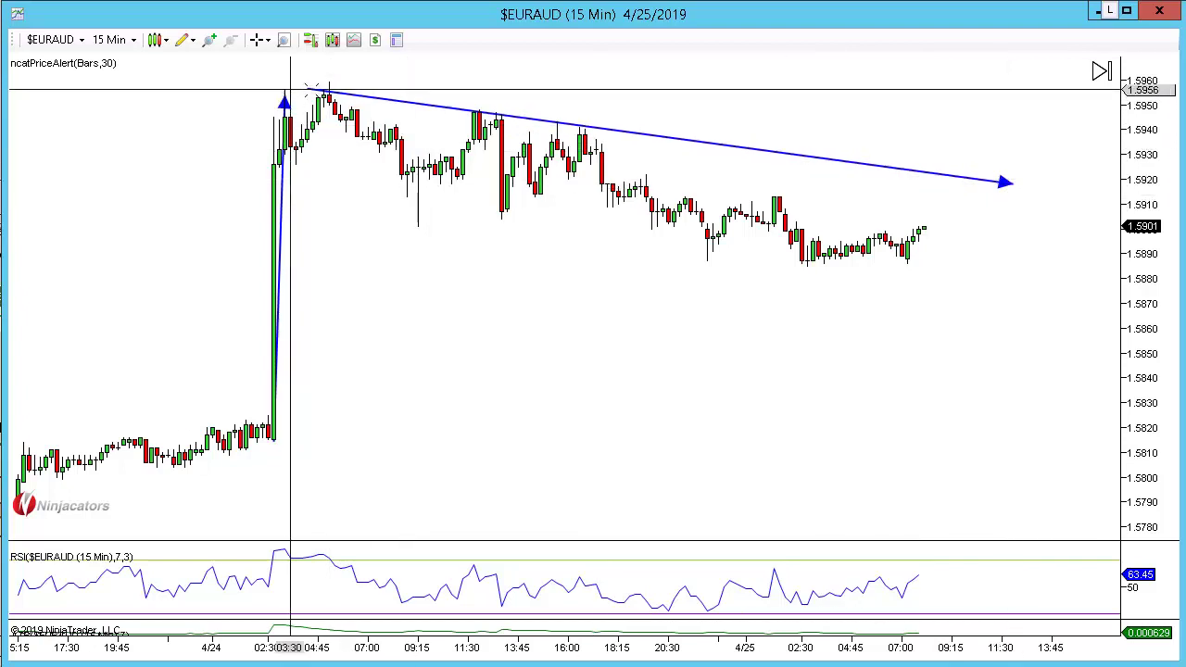
{"action": "left_click_drag", "start_coordinate": [309, 90], "coordinate": [301, 89]}
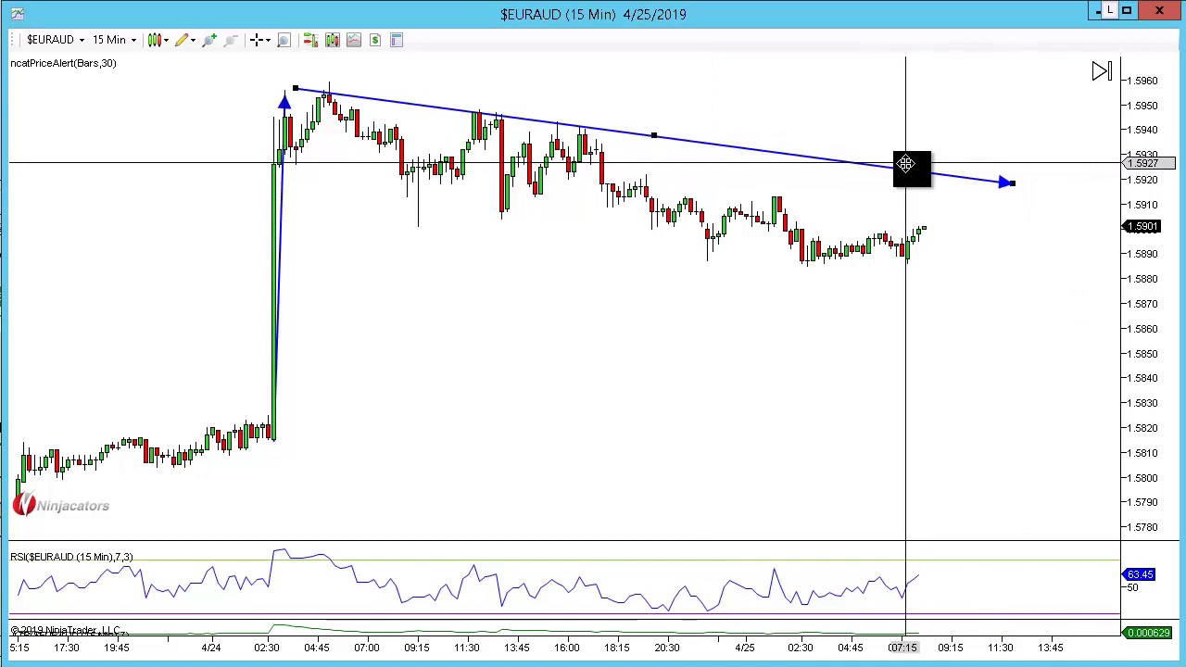
- Duplicate the descending arrow line and place the copy along the pullback lows to form a parallel channel
{"action": "key", "text": "ctrl+c"}
{"action": "key", "text": "ctrl+v"}
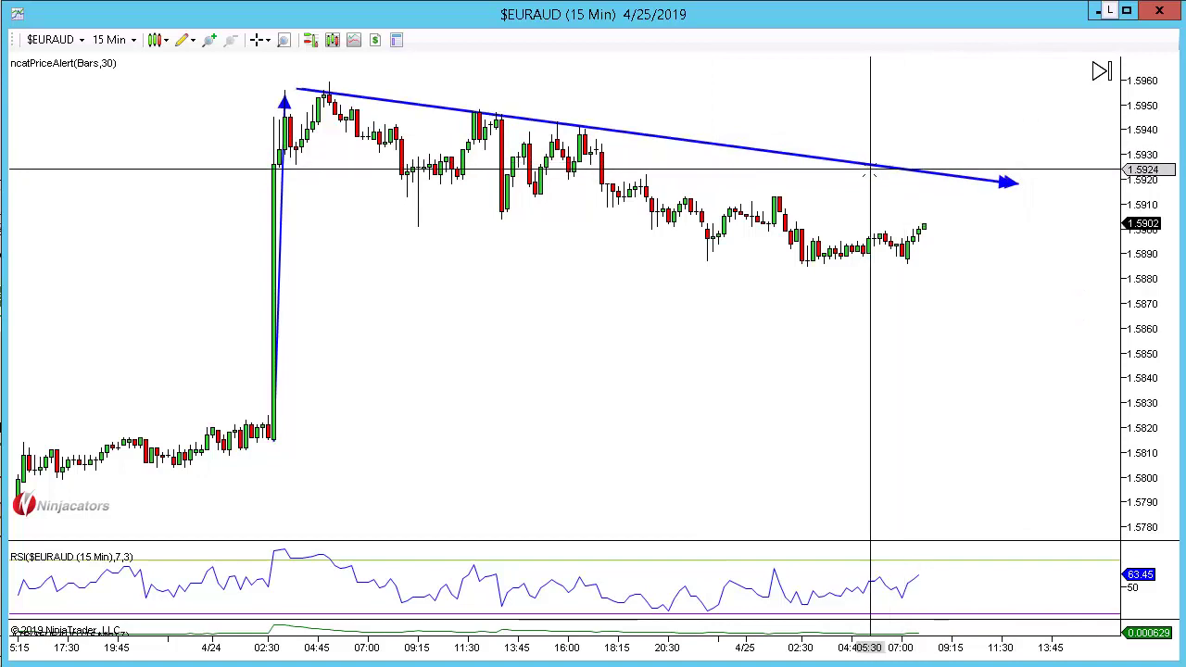
{"action": "left_click_drag", "start_coordinate": [869, 164], "coordinate": [836, 268]}
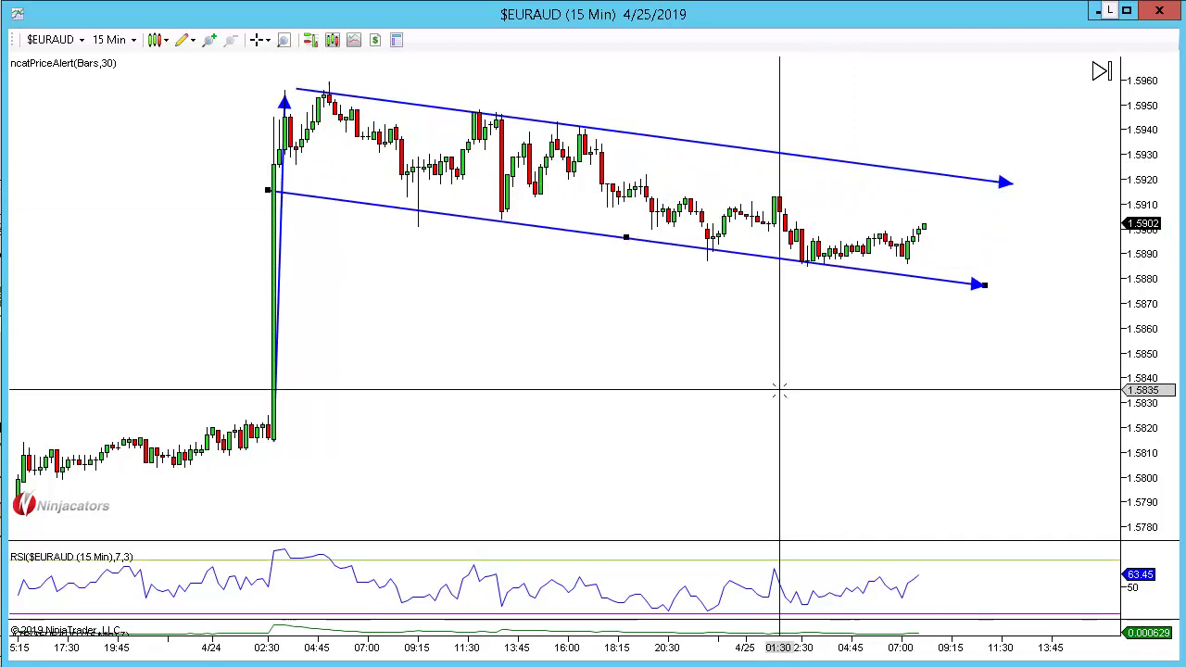
- Place two red down arrows above the channel's upper line and four green up arrows below the lows along its lower line
{"action": "left_click", "coordinate": [321, 68]}
{"action": "key", "text": "alt+Up"}
{"action": "left_click", "coordinate": [414, 265]}
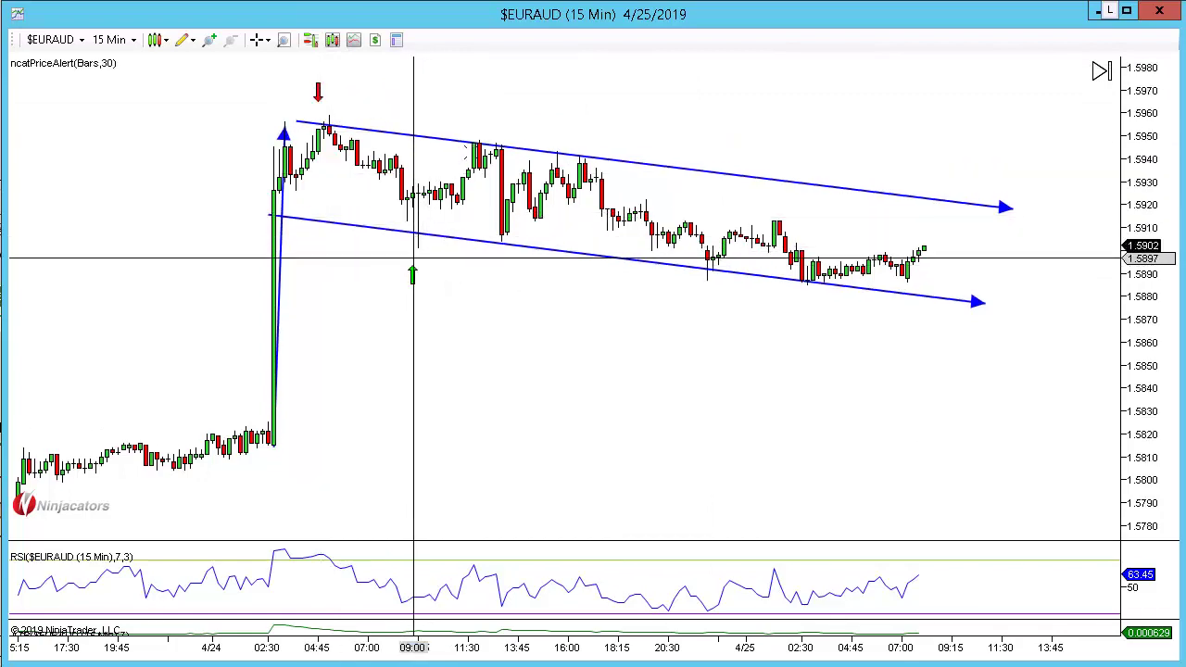
{"action": "key", "text": "alt+Down"}
{"action": "left_click", "coordinate": [510, 124]}
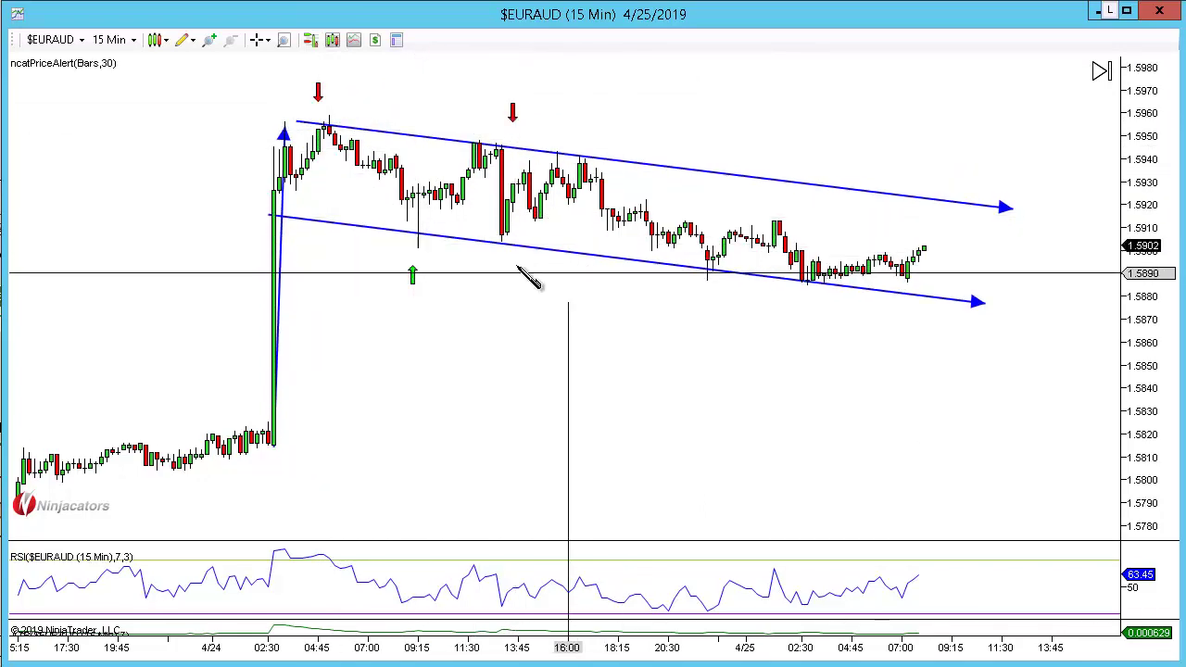
{"action": "left_click", "coordinate": [493, 256]}
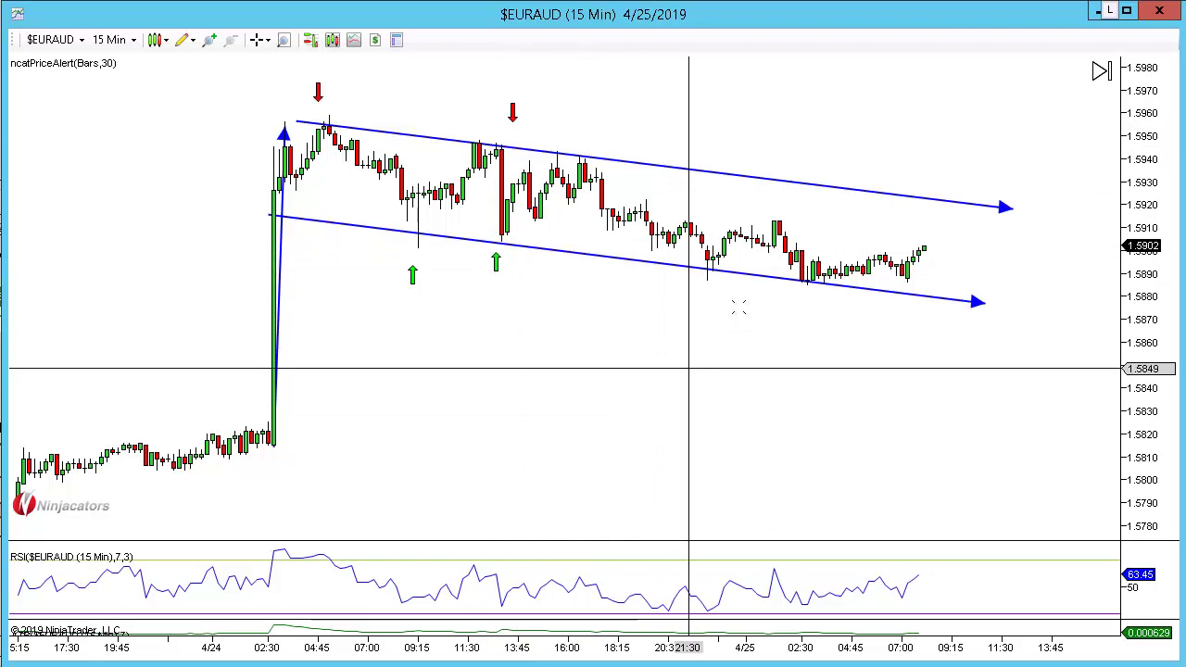
{"action": "left_click", "coordinate": [708, 287]}
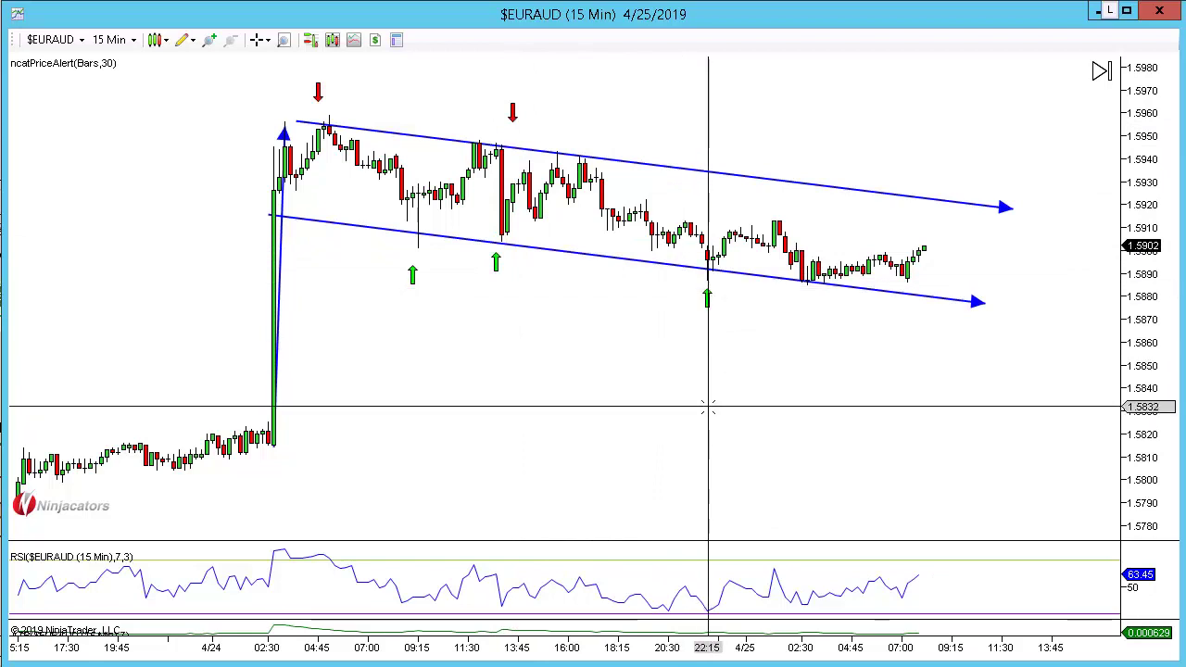
{"action": "left_click", "coordinate": [819, 286]}
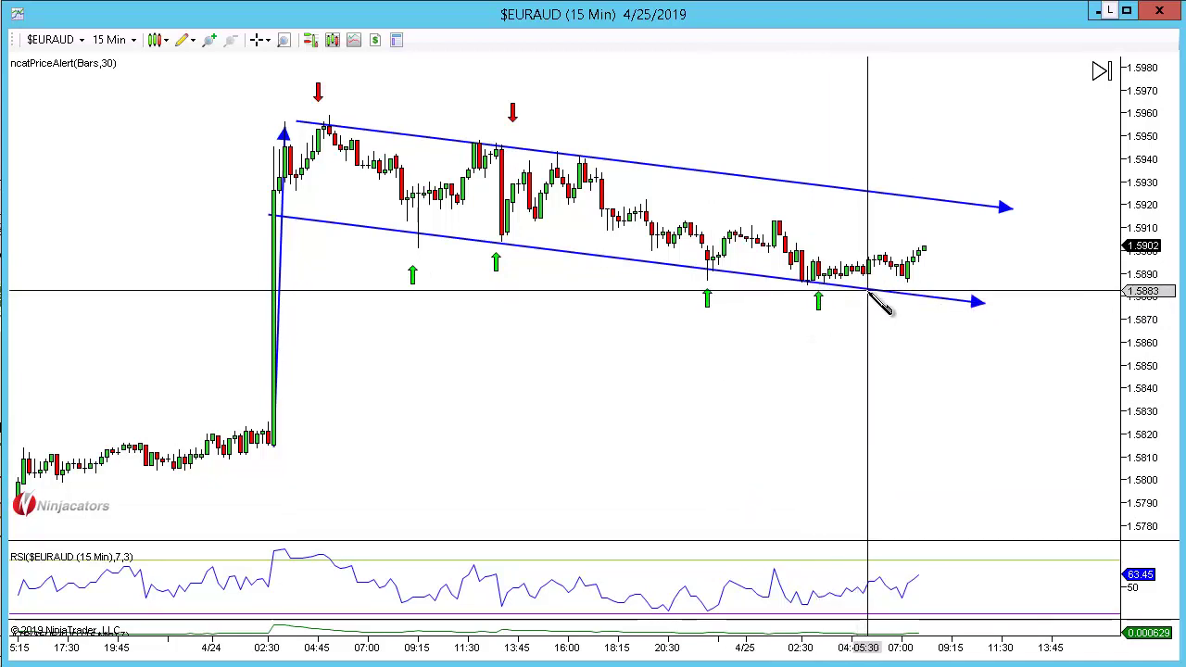
{"action": "left_click", "coordinate": [729, 371]}
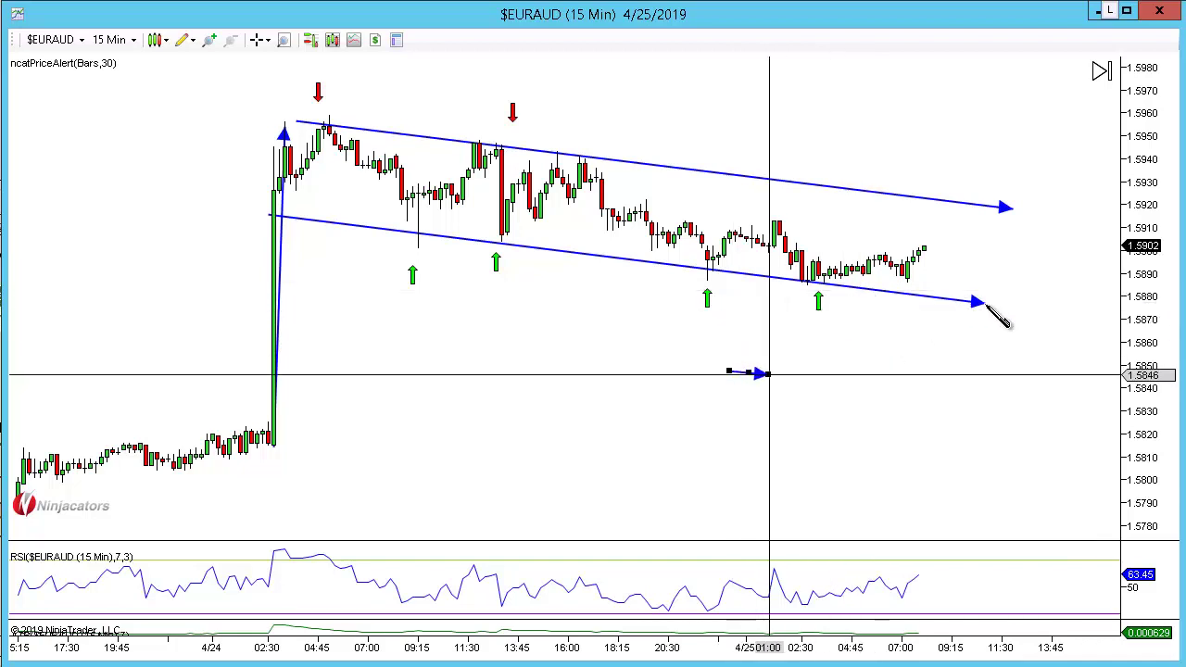
{"action": "left_click", "coordinate": [1089, 260]}
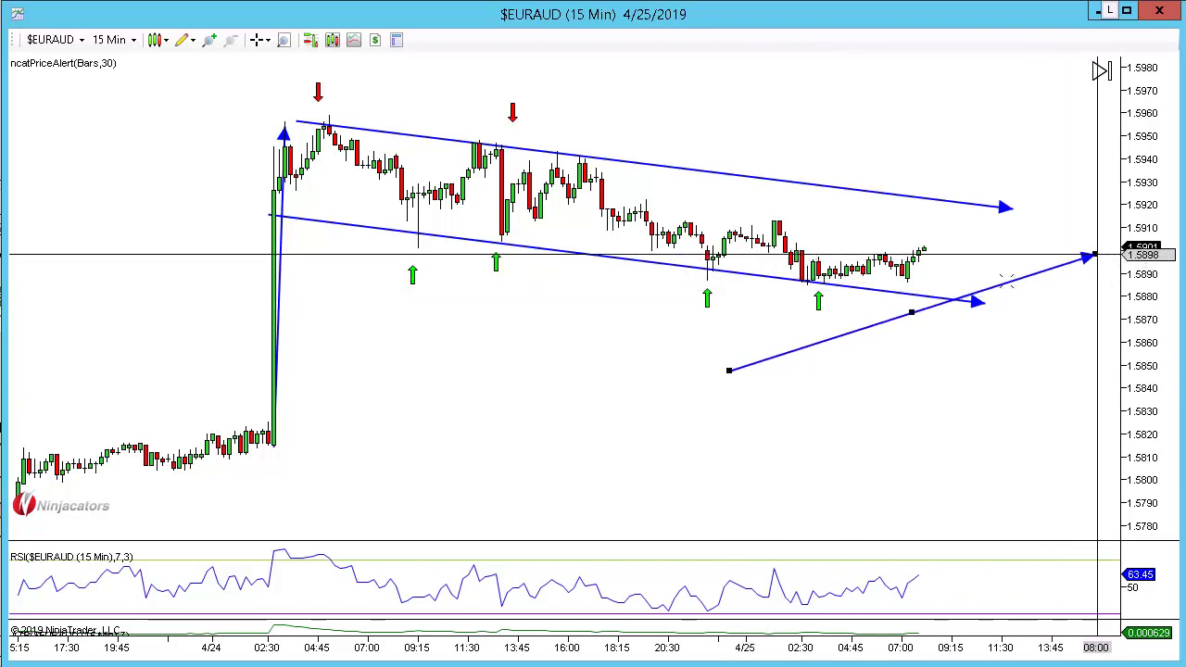
{"action": "key", "text": "Delete"}
- Draw a support rectangle from about 1.5887 to 1.5884 across the latest lows and mark its second and third touches with green up arrows
{"action": "scroll", "coordinate": [880, 306], "scroll_direction": "up", "scroll_amount": 3}
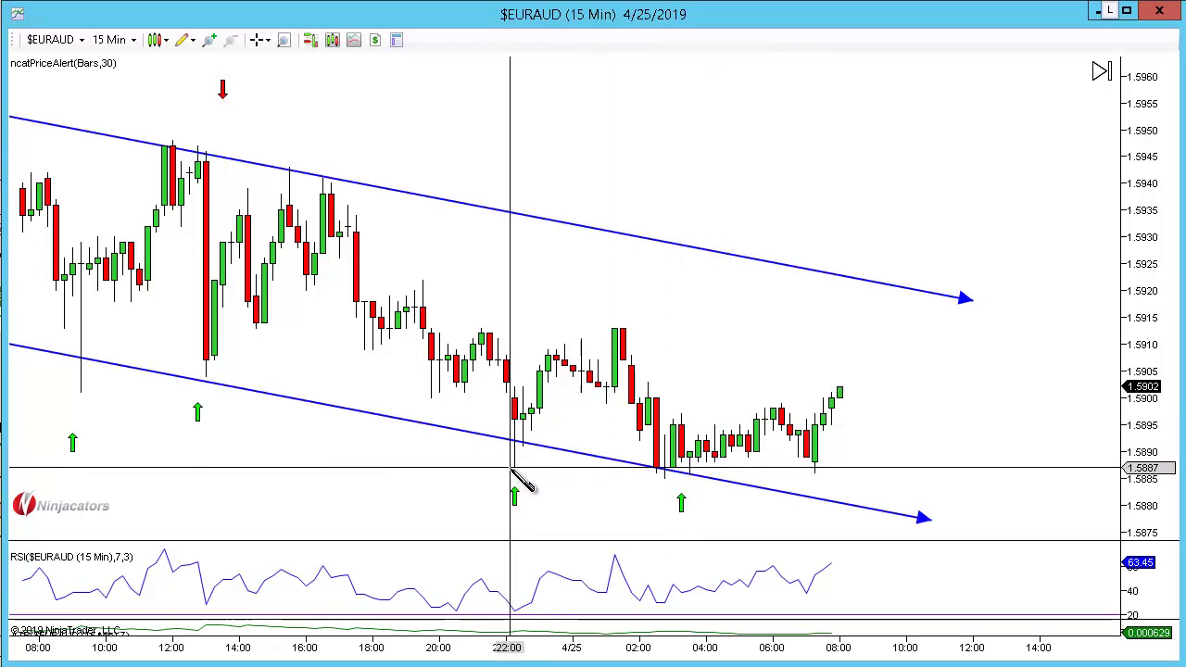
{"action": "left_click_drag", "start_coordinate": [511, 468], "coordinate": [927, 484]}
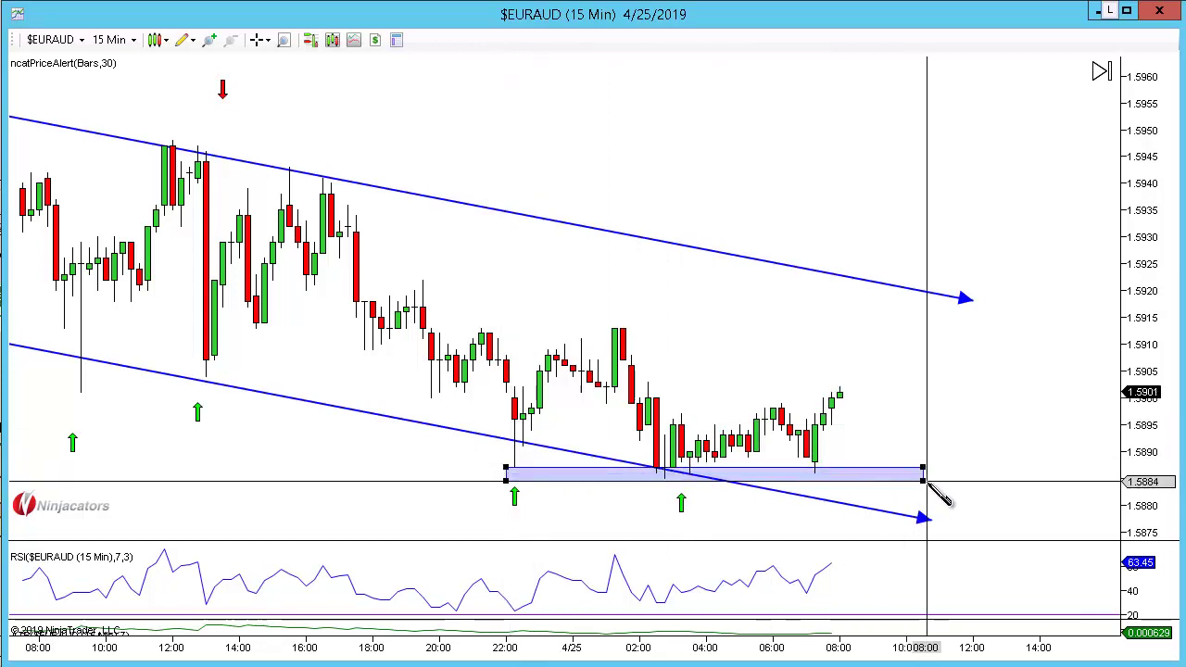
{"action": "left_click", "coordinate": [927, 483]}
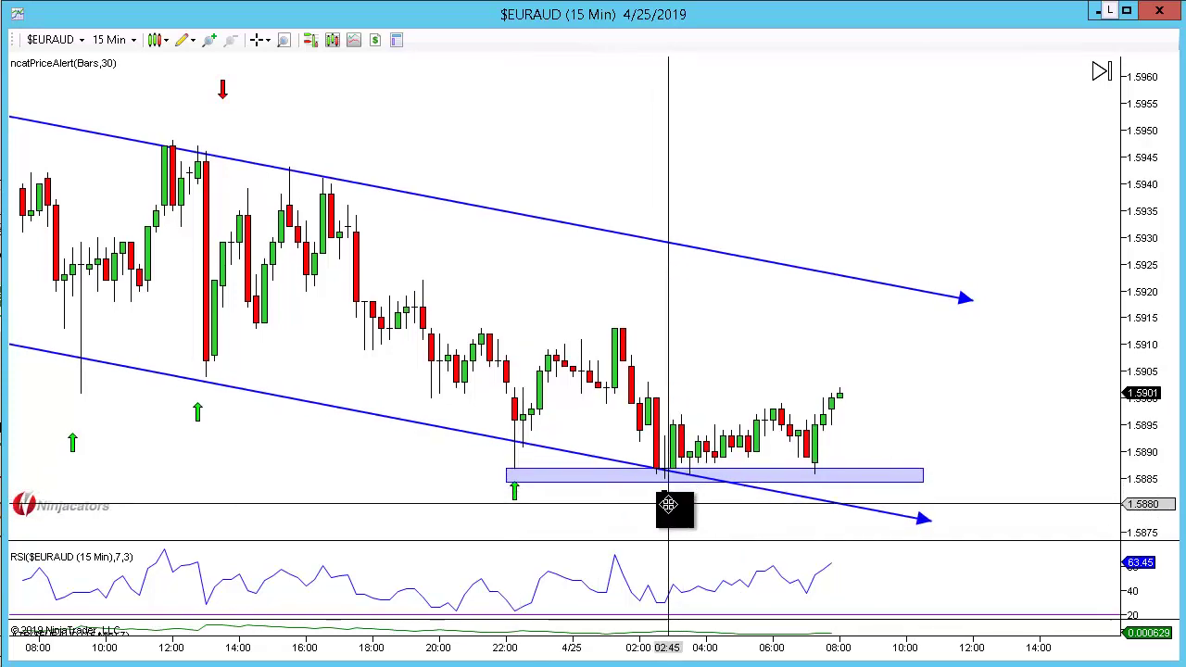
{"action": "left_click", "coordinate": [815, 488]}
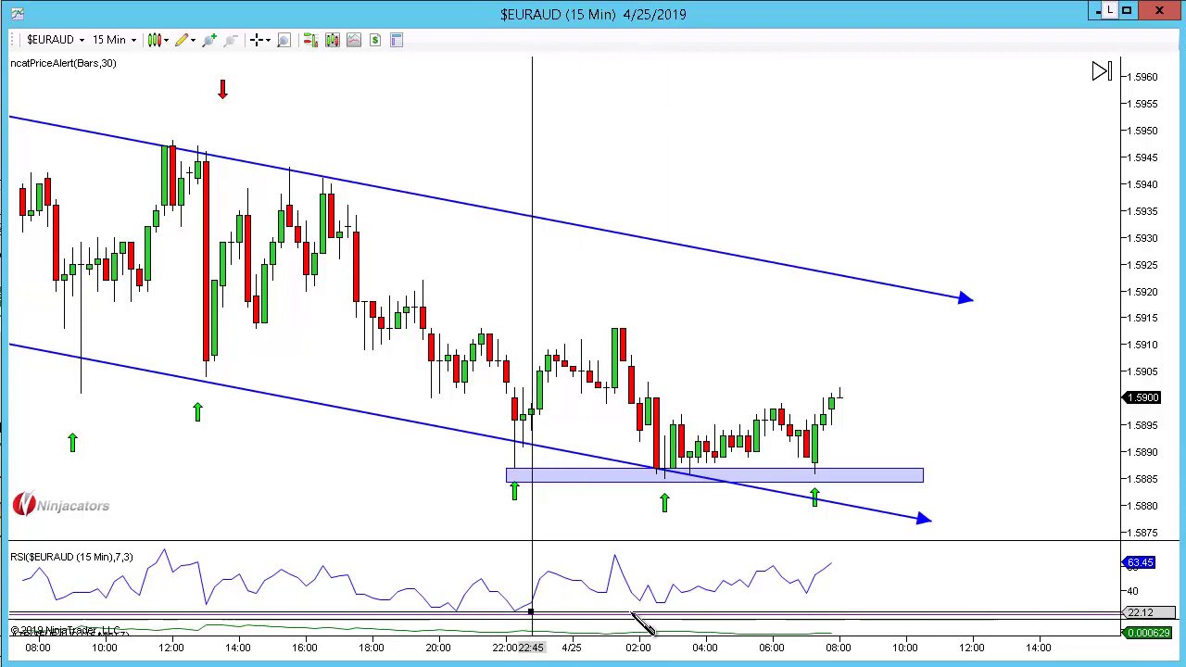
- Draw a rising arrow line beneath the RSI lows and a short arrow line pointing down at the price bars around 06:30
{"action": "left_click", "coordinate": [923, 590]}
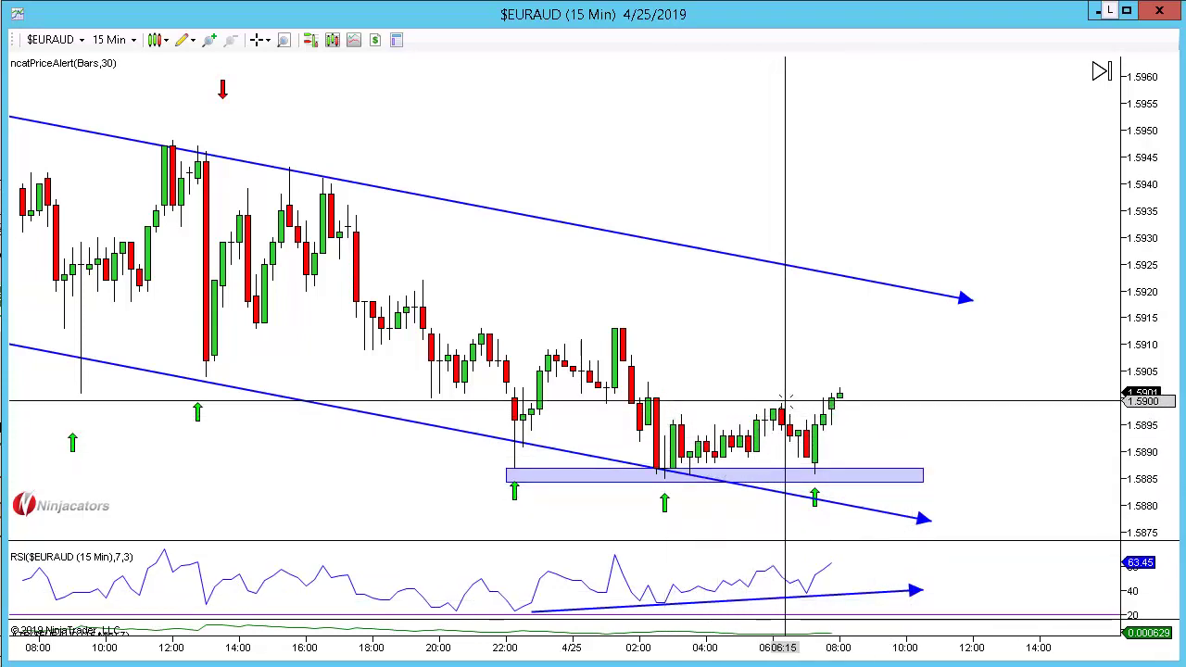
{"action": "left_click", "coordinate": [772, 326]}
{"action": "left_click", "coordinate": [787, 401]}
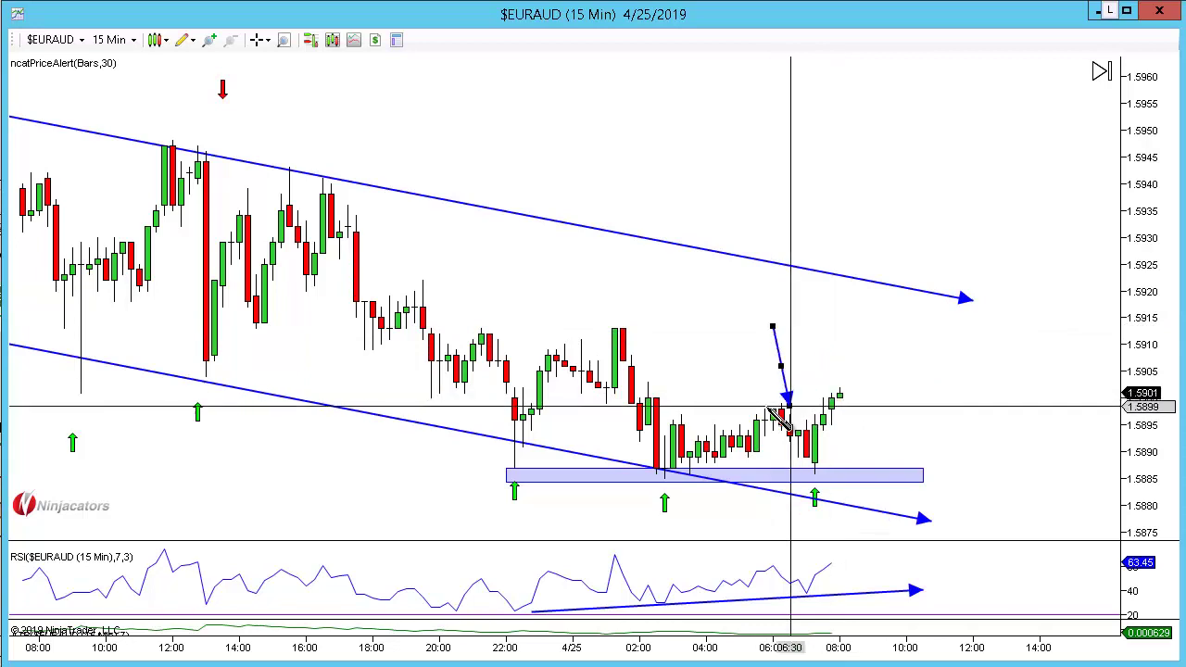
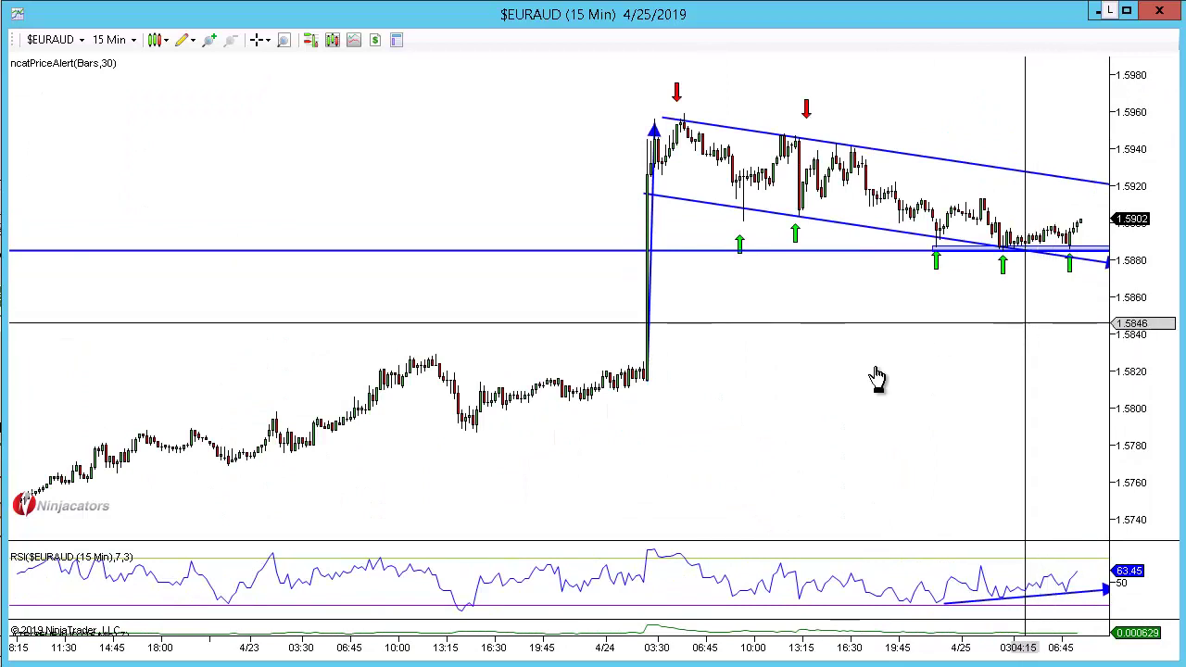
- Draw a Fibonacci retracement from about 1.5960 at the rally's high down to about 1.5814 at its low, extending past the latest bars
{"action": "key", "text": "ctrl+Up"}
{"action": "key", "text": "F2"}
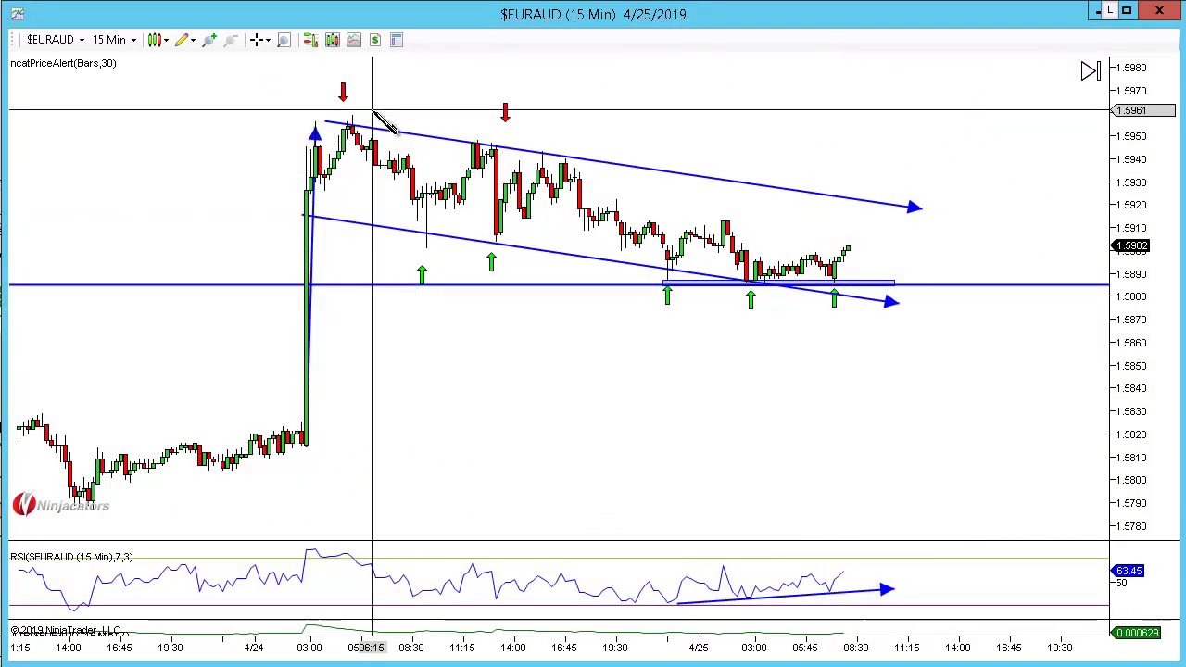
{"action": "left_click", "coordinate": [372, 115]}
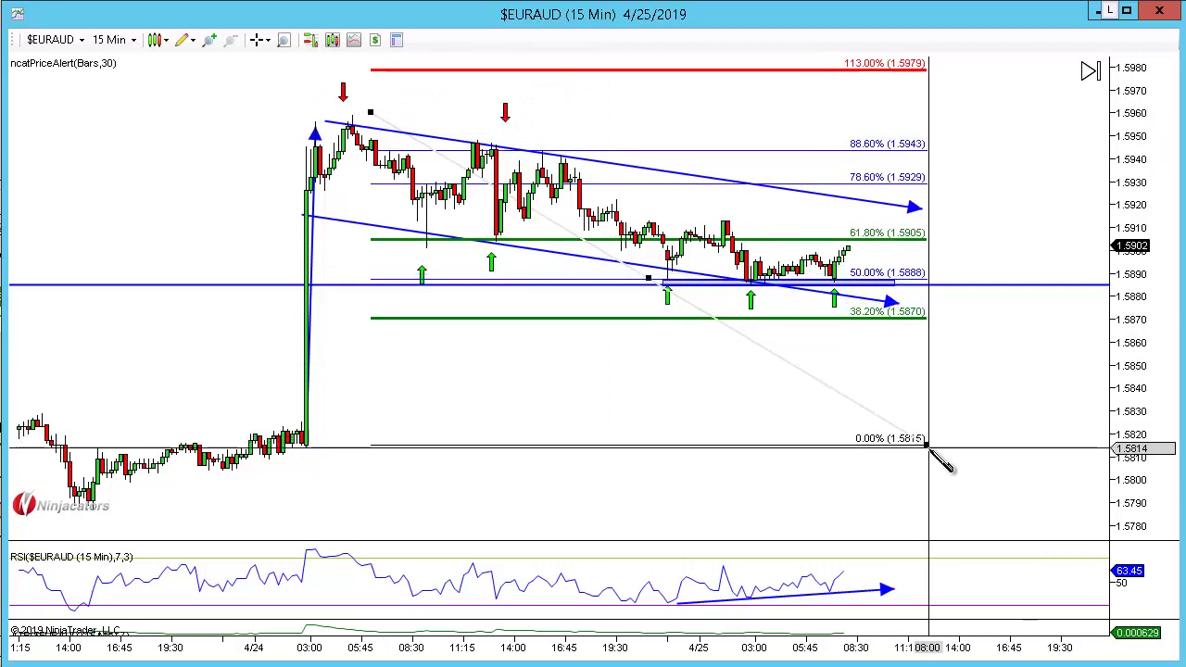
{"action": "left_click", "coordinate": [929, 449]}
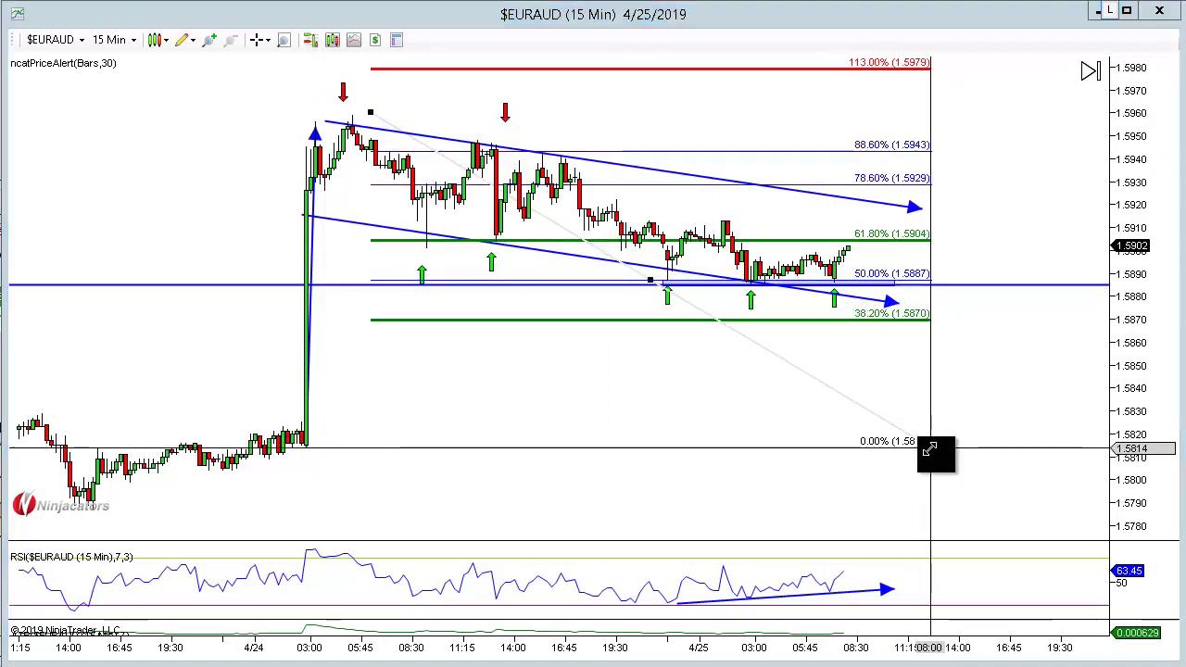
- Limit the Fibonacci retracement's displayed levels to 0% and 127%, disabling all the others
{"action": "double_click", "coordinate": [480, 391]}
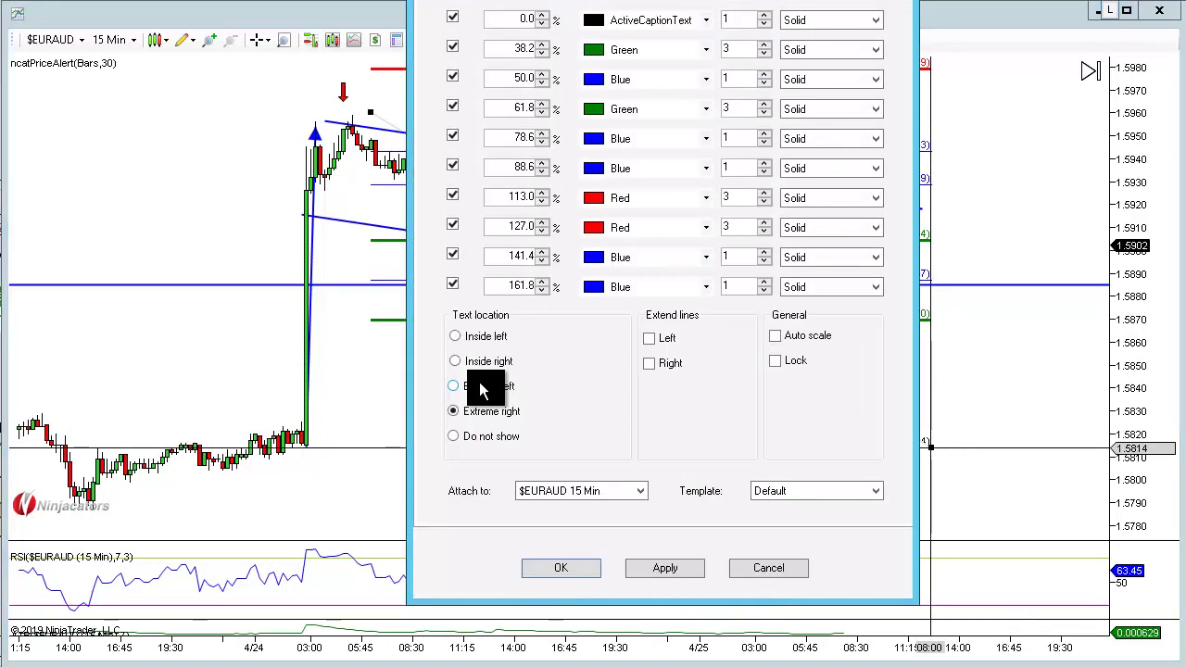
{"action": "left_click", "coordinate": [452, 278]}
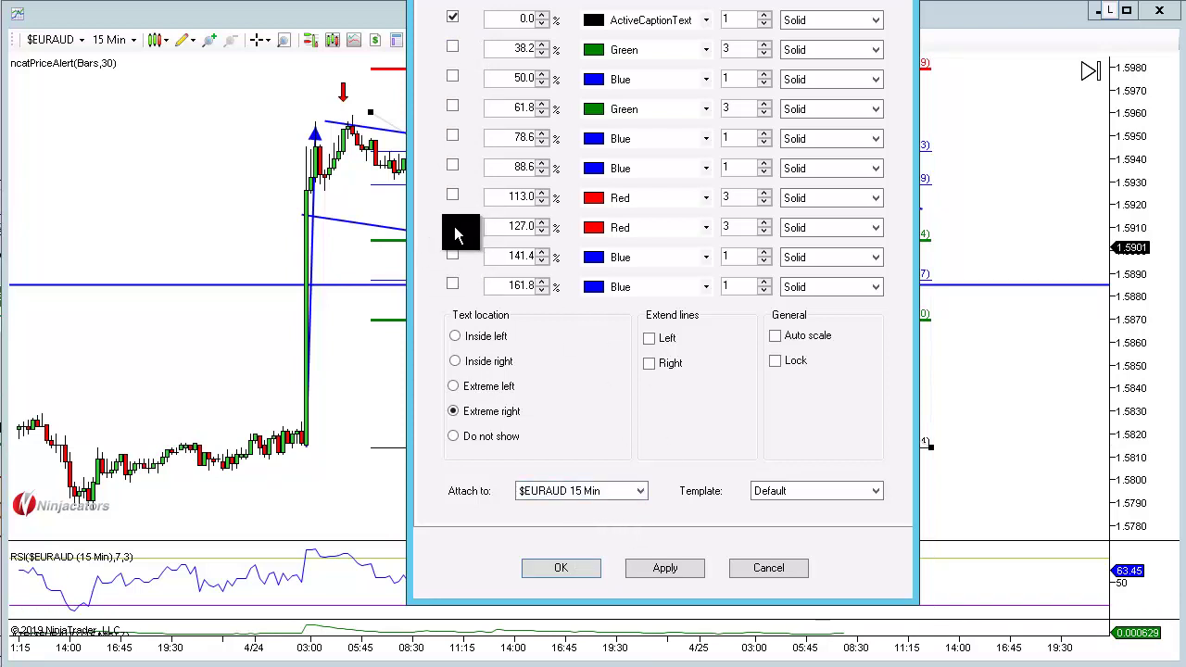
{"action": "left_click", "coordinate": [562, 568]}
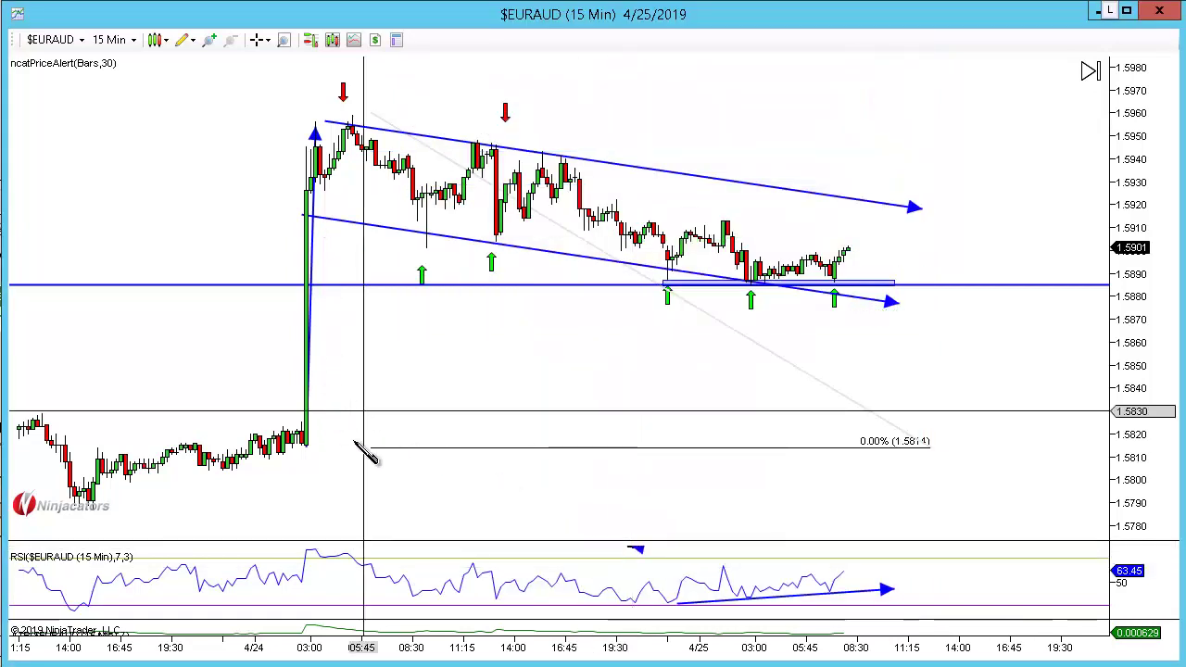
{"action": "key", "text": "ctrl+F2"}
{"action": "left_click", "coordinate": [598, 457]}
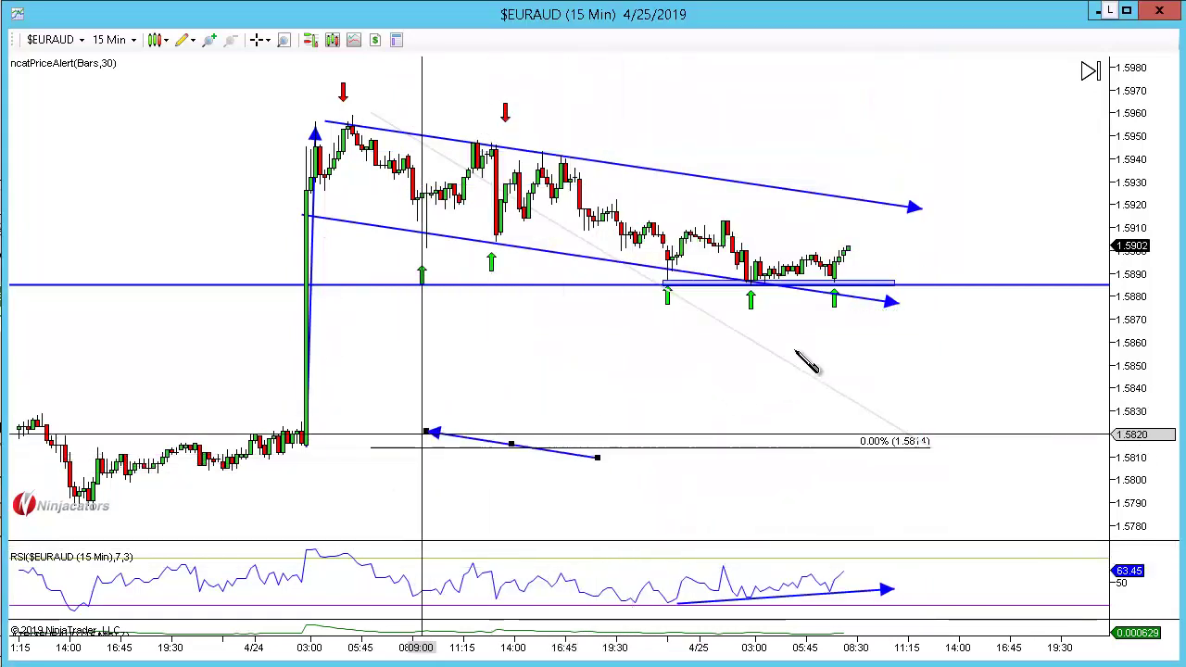
{"action": "left_click_drag", "start_coordinate": [428, 432], "coordinate": [332, 284]}
{"action": "left_click_drag", "start_coordinate": [313, 428], "coordinate": [378, 248]}
{"action": "left_click_drag", "start_coordinate": [690, 304], "coordinate": [899, 317]}
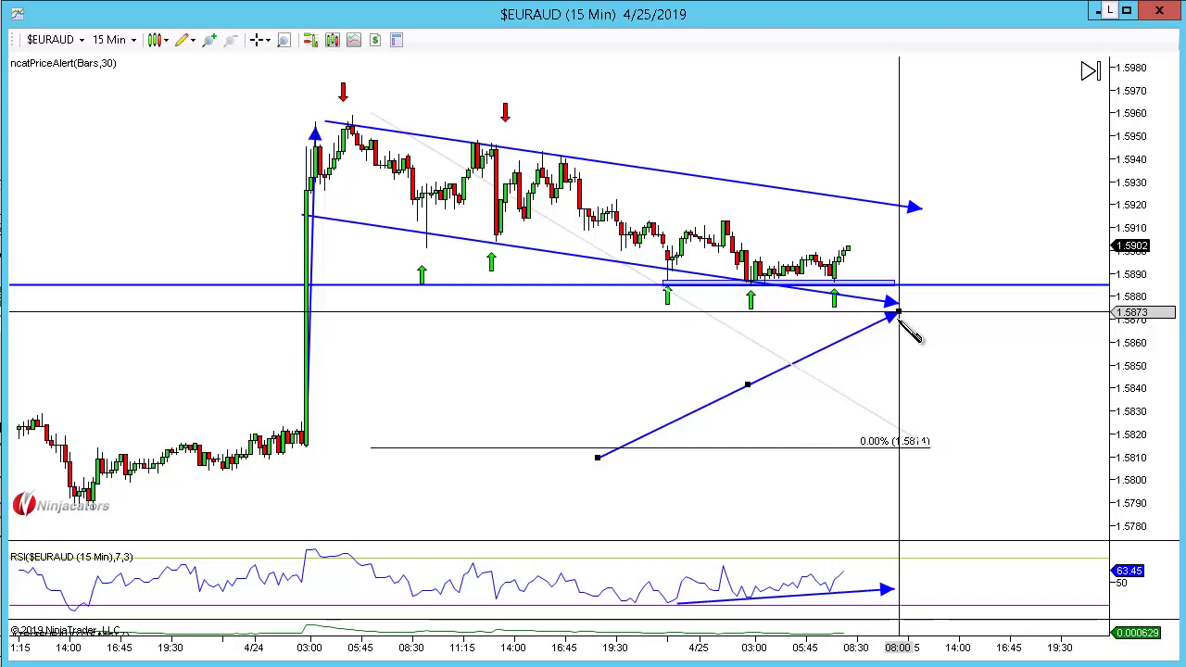
{"action": "left_click_drag", "start_coordinate": [898, 313], "coordinate": [896, 319]}
{"action": "key", "text": "Escape"}
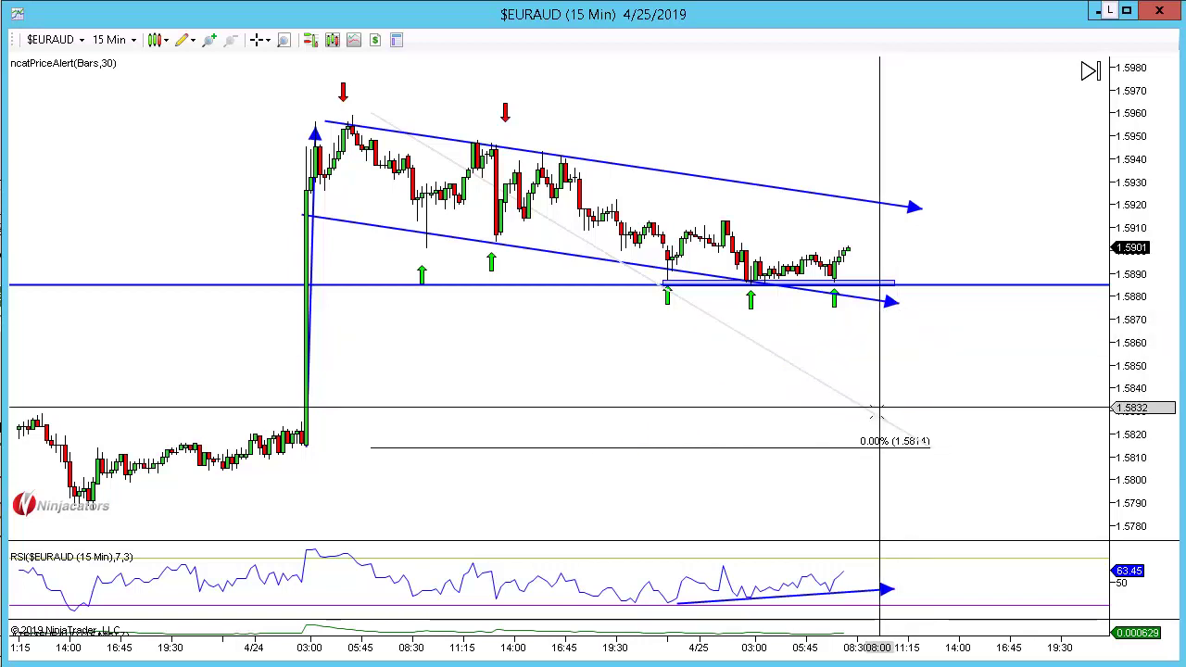
- Check the Fibonacci retracement's enabled levels and examine its 127% extension above the rally's high
{"action": "double_click", "coordinate": [875, 414]}
{"action": "double_click", "coordinate": [877, 419]}
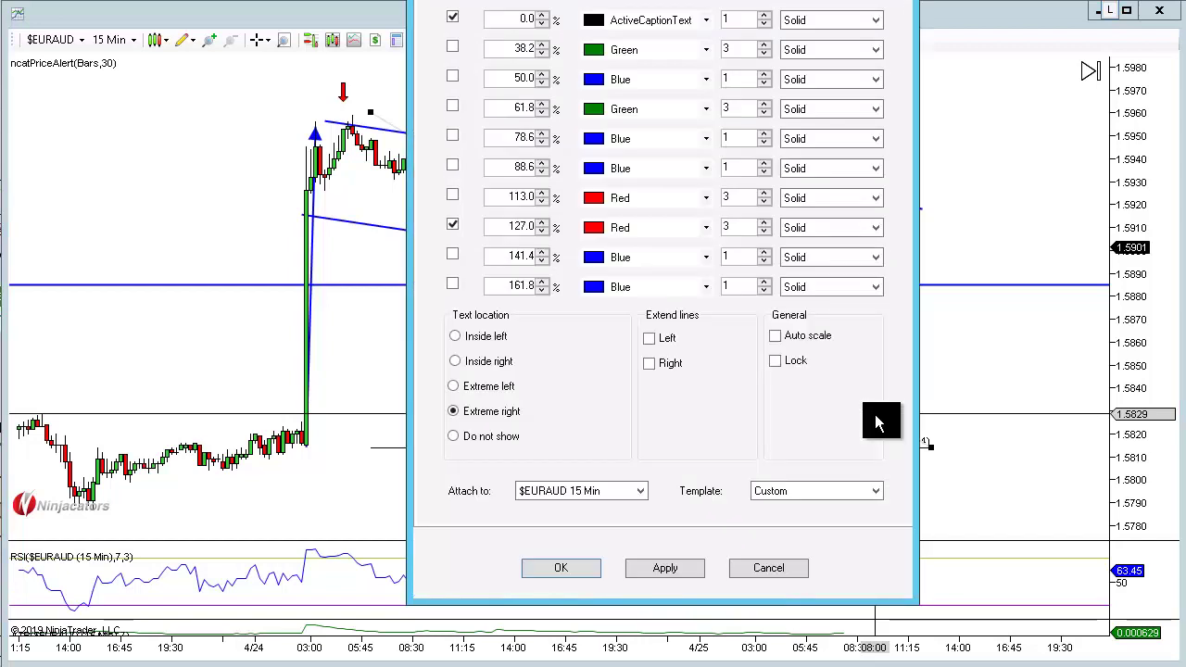
{"action": "left_click", "coordinate": [574, 567]}
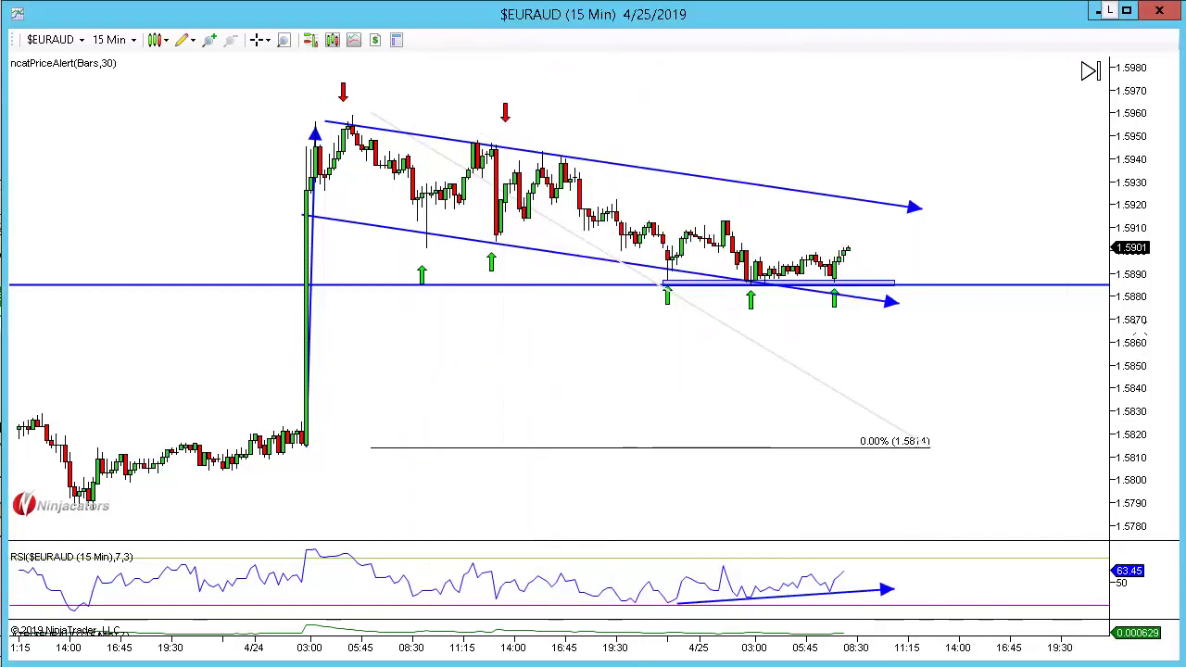
{"action": "left_click_drag", "start_coordinate": [1134, 361], "coordinate": [1134, 399]}
{"action": "key", "text": "ctrl+Down"}
{"action": "key", "text": "ctrl+Down"}
{"action": "key", "text": "ctrl+Down"}
{"action": "left_click_drag", "start_coordinate": [1086, 362], "coordinate": [1063, 425]}
{"action": "left_click_drag", "start_coordinate": [1040, 467], "coordinate": [921, 478]}
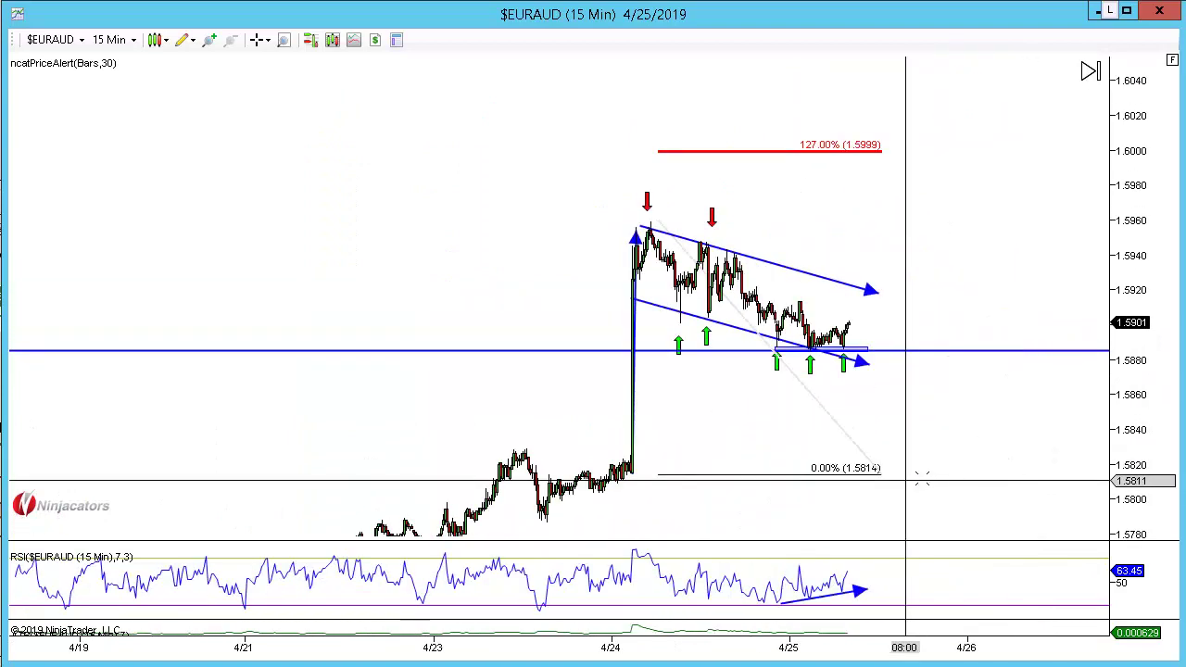
{"action": "scroll", "coordinate": [1090, 408], "scroll_direction": "up", "scroll_amount": 2}
{"action": "scroll", "coordinate": [1090, 408], "scroll_direction": "up", "scroll_amount": 1}
{"action": "left_click_drag", "start_coordinate": [1155, 382], "coordinate": [1154, 363]}
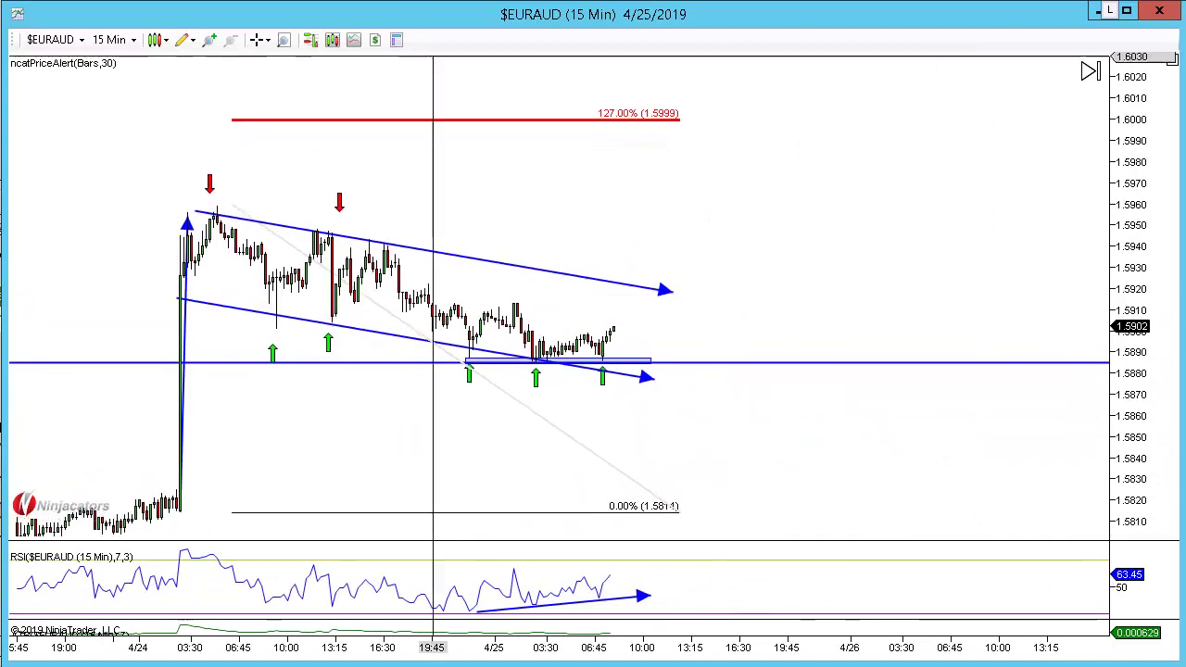
- Show the open position with its target and stop orders on the chart
{"action": "left_click", "coordinate": [310, 40]}
{"action": "left_click_drag", "start_coordinate": [810, 292], "coordinate": [989, 296]}
{"action": "key", "text": "ctrl+F2"}
{"action": "left_click", "coordinate": [546, 450]}
{"action": "key", "text": "Delete"}
{"action": "scroll", "coordinate": [878, 471], "scroll_direction": "right", "scroll_amount": 5}
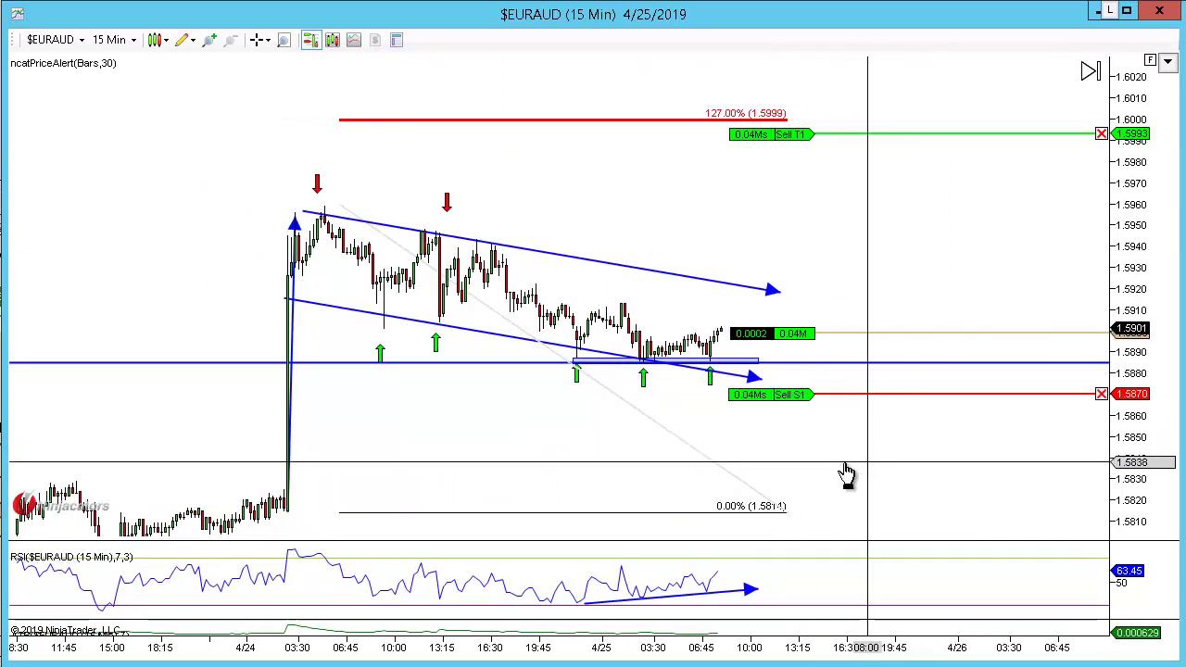
{"action": "scroll", "coordinate": [845, 468], "scroll_direction": "right", "scroll_amount": 2}
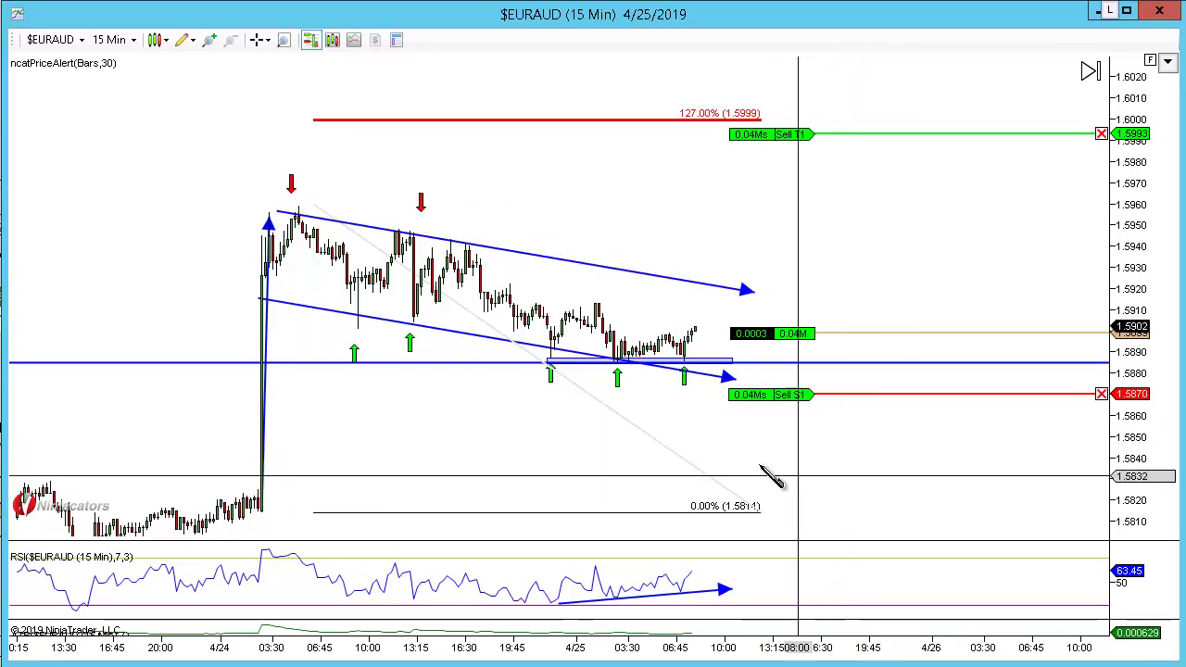
{"action": "left_click_drag", "start_coordinate": [799, 474], "coordinate": [639, 424]}
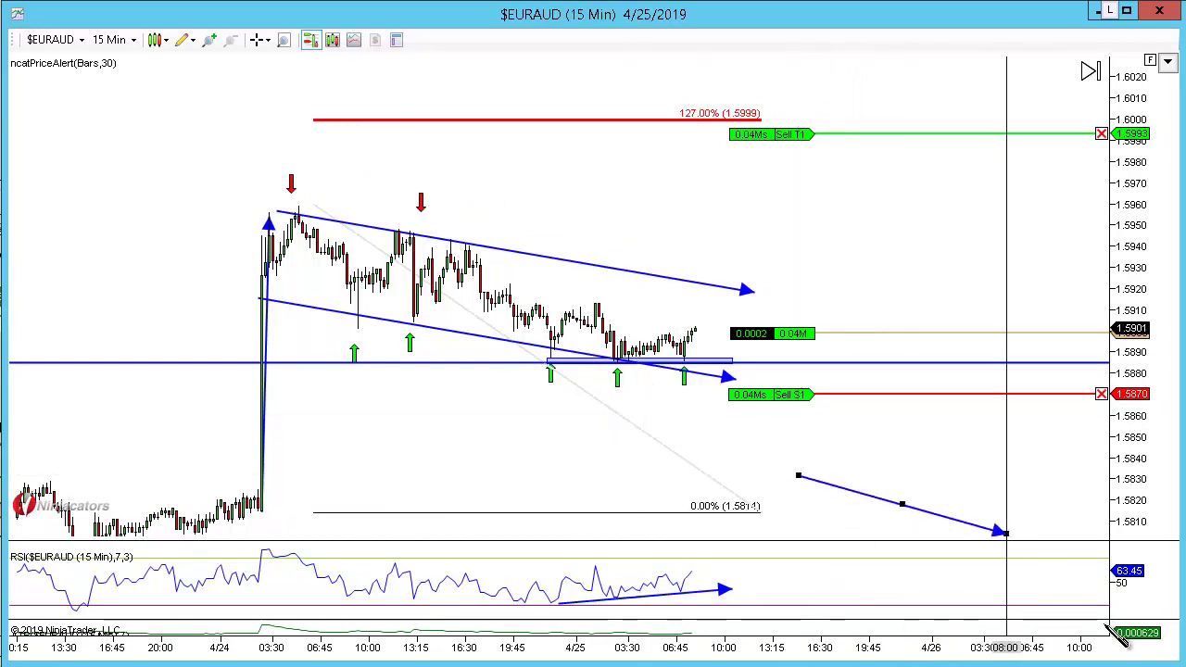
{"action": "key", "text": "Escape"}
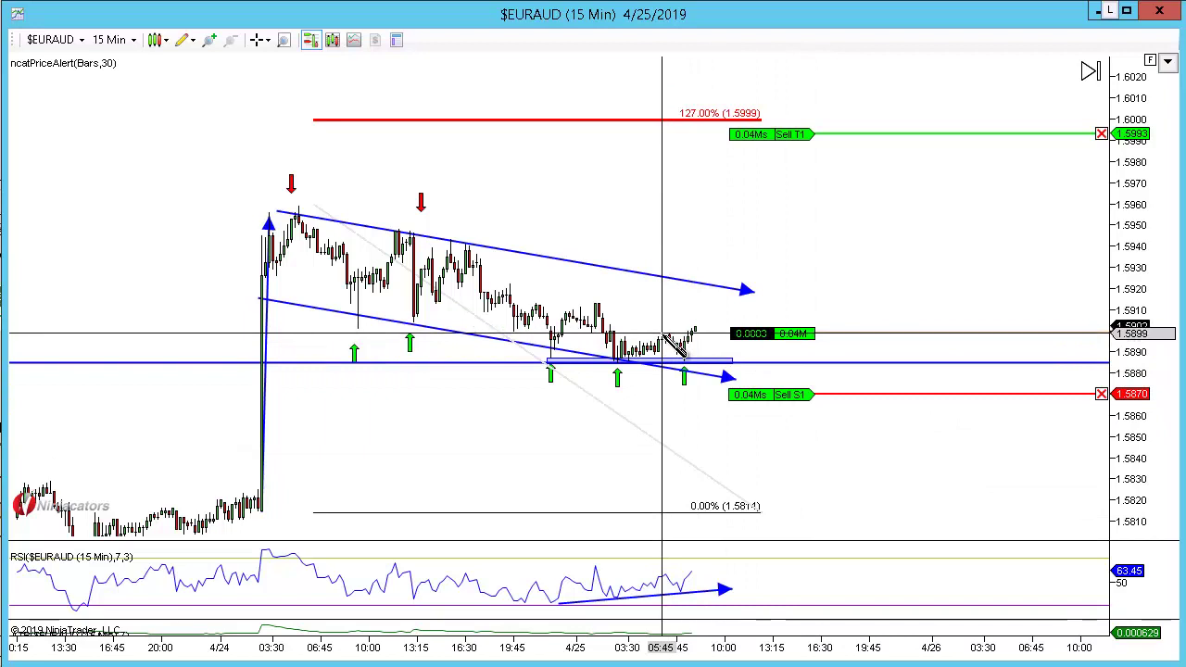
- Draw ruler measurements from the entry level down to the stop at 1.5870 and up to the target at 1.5993
{"action": "left_click", "coordinate": [616, 393]}
{"action": "left_click", "coordinate": [917, 393]}
{"action": "left_click", "coordinate": [980, 366]}
{"action": "key", "text": "Delete"}
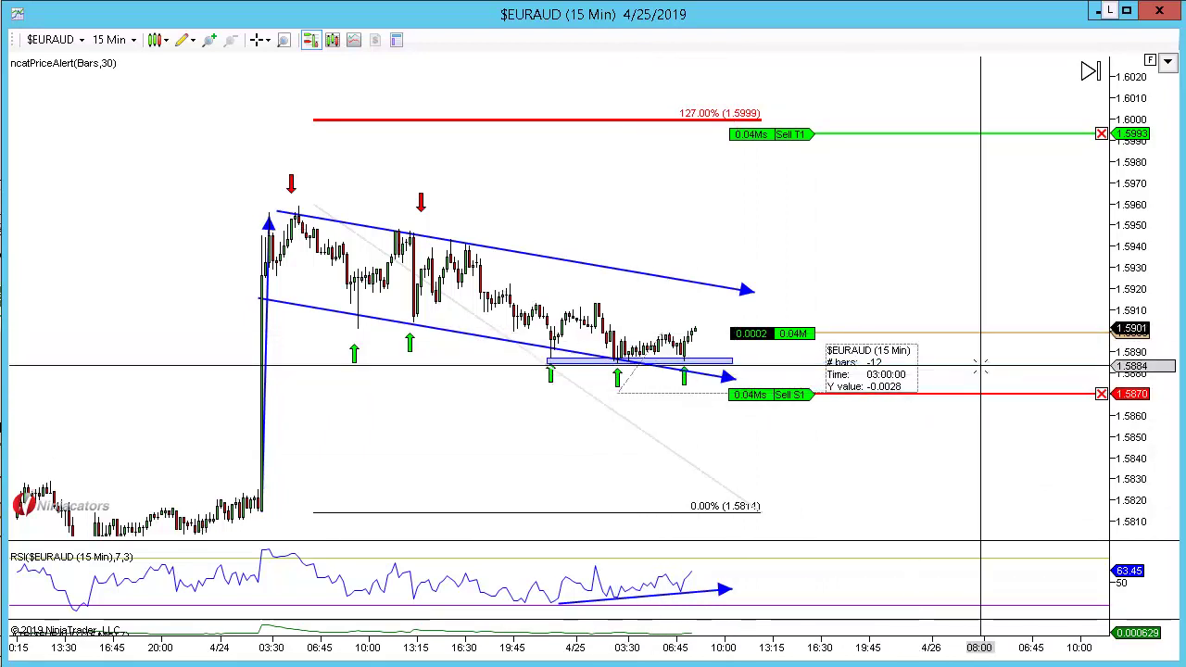
{"action": "left_click", "coordinate": [597, 333]}
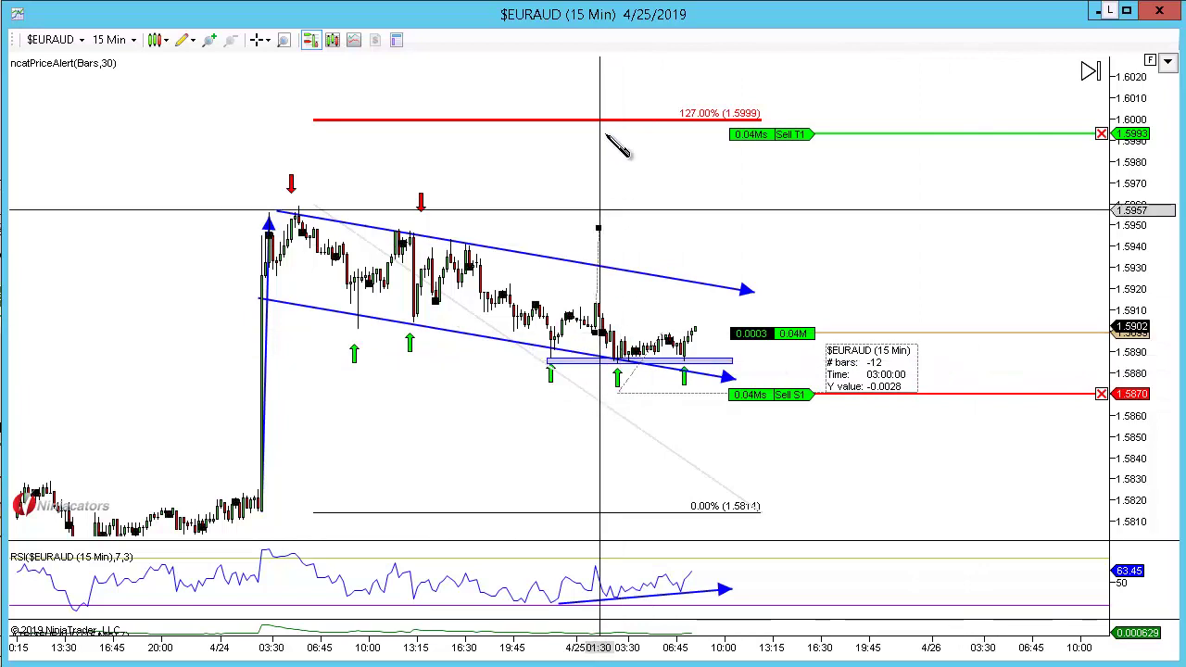
{"action": "left_click", "coordinate": [605, 133]}
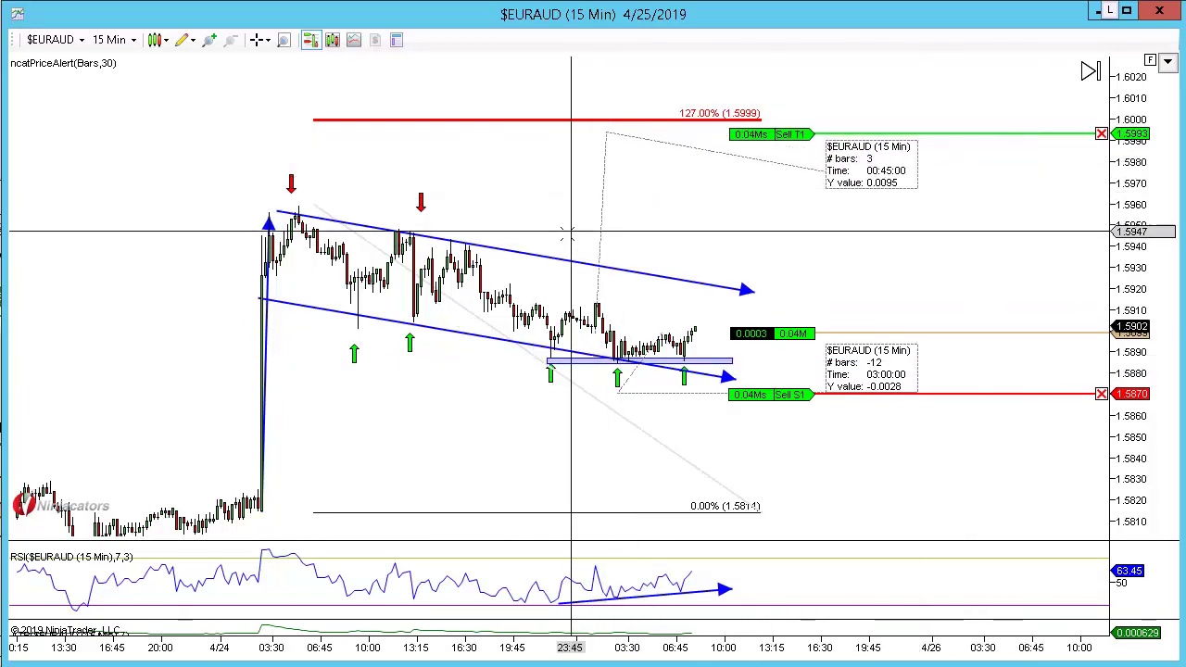
{"action": "left_click", "coordinate": [498, 223]}
{"action": "left_click", "coordinate": [667, 137]}
{"action": "left_click_drag", "start_coordinate": [680, 136], "coordinate": [728, 130]}
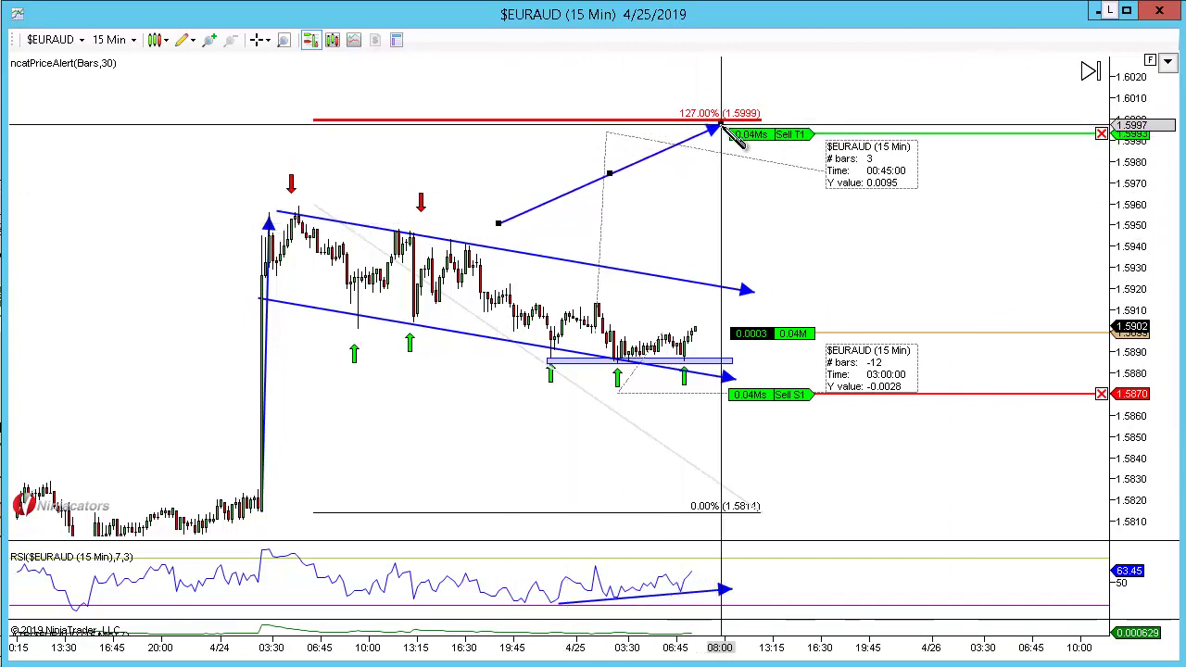
{"action": "key", "text": "Delete"}
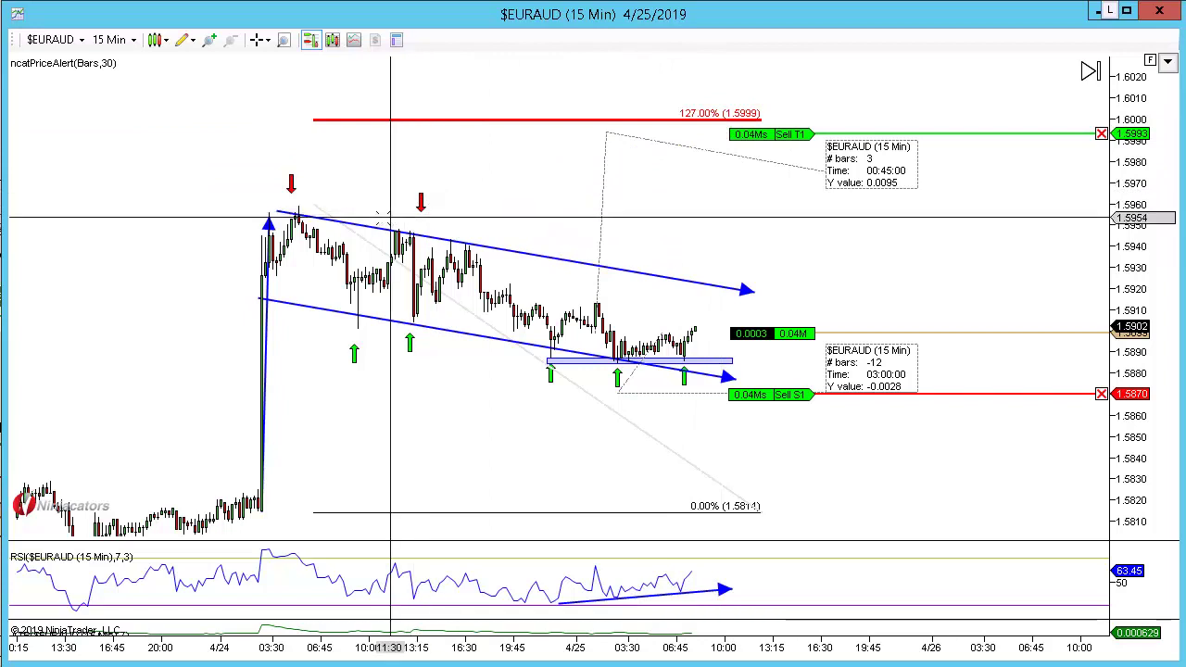
- Move the Fibonacci retracement's upper anchor back to about 03:30 at the top of the rally, near 1.5960
{"action": "left_click", "coordinate": [311, 207]}
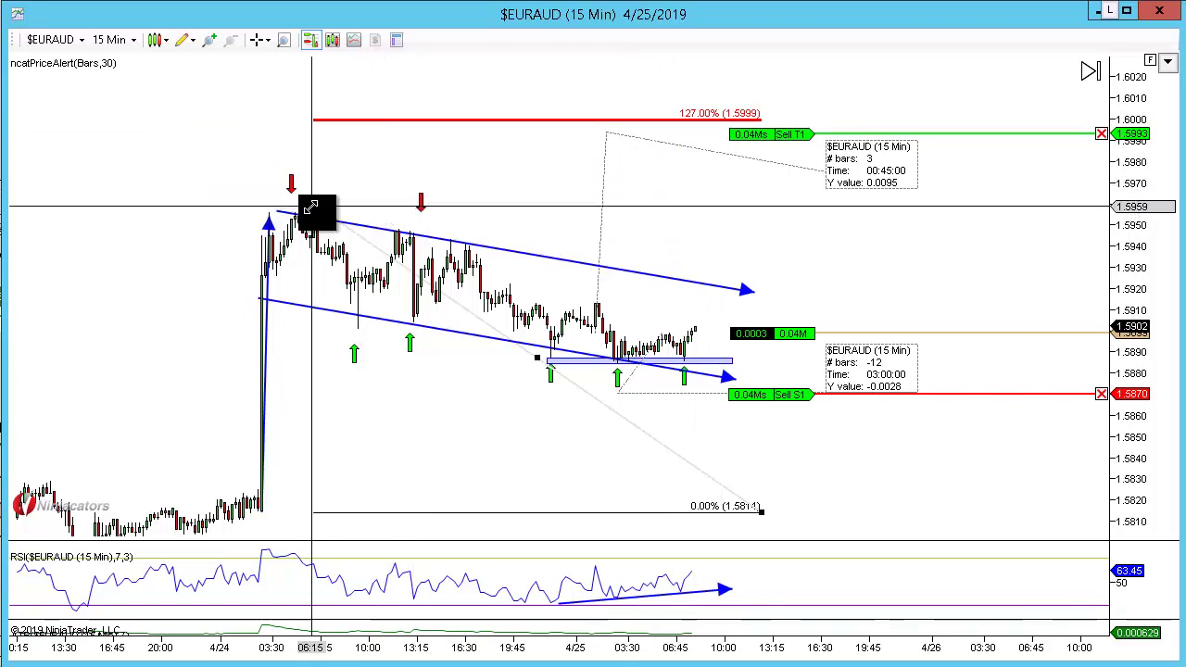
{"action": "left_click_drag", "start_coordinate": [311, 206], "coordinate": [270, 206]}
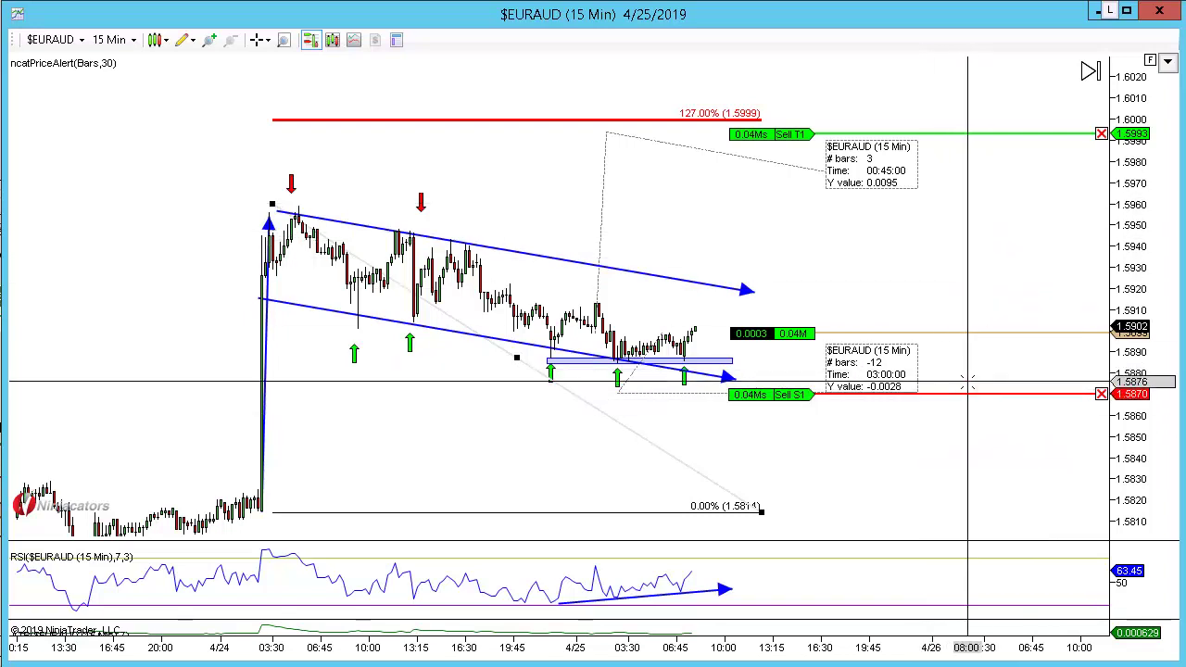
{"action": "right_click", "coordinate": [821, 192]}
{"action": "left_click", "coordinate": [874, 225]}
{"action": "right_click", "coordinate": [763, 226]}
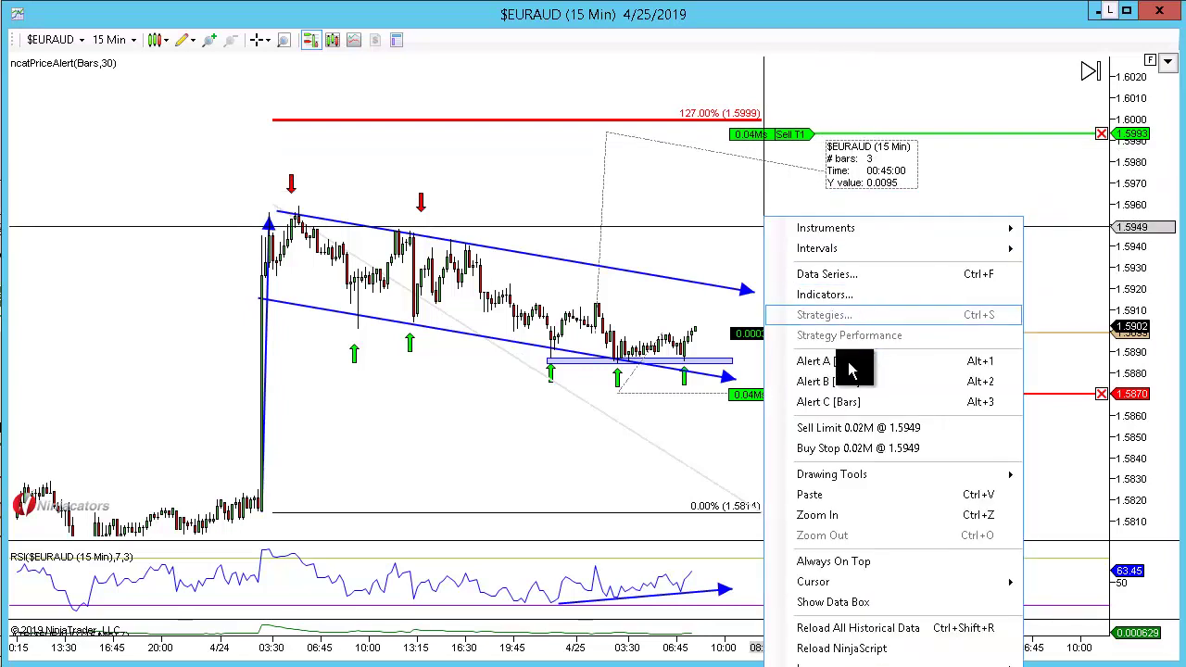
{"action": "left_click", "coordinate": [851, 371]}
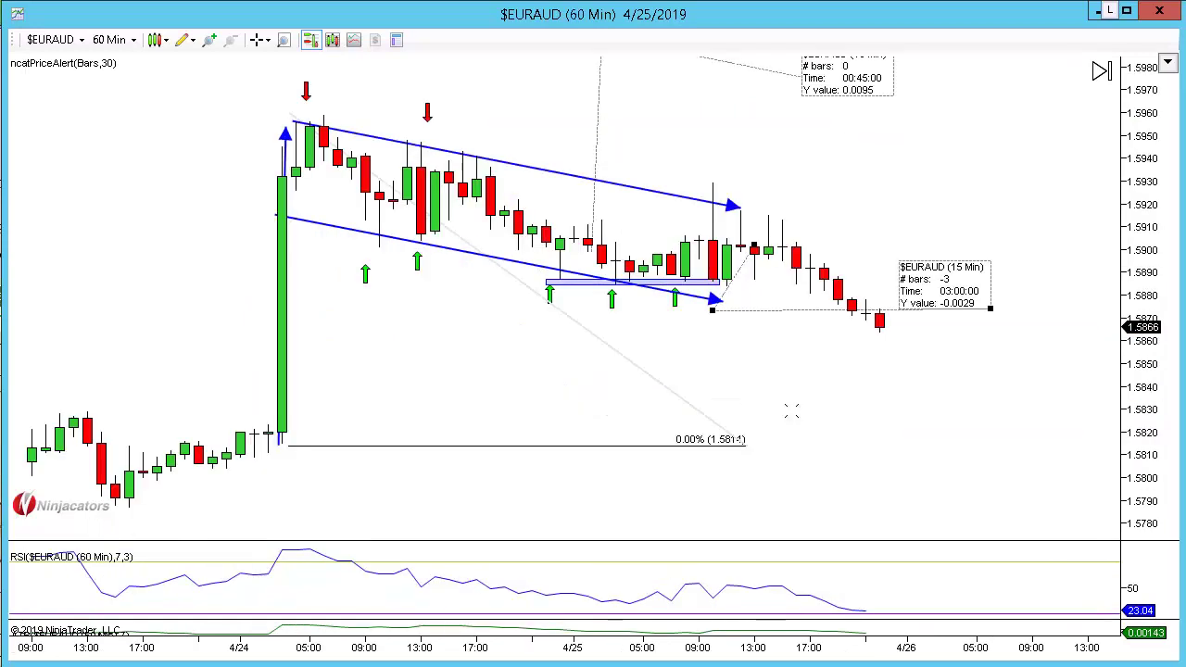
- Switch the EURAUD chart from the 60-minute to the 15-minute interval
{"action": "left_click", "coordinate": [791, 411]}
{"action": "type", "text": "15"}
{"action": "key", "text": "Return"}
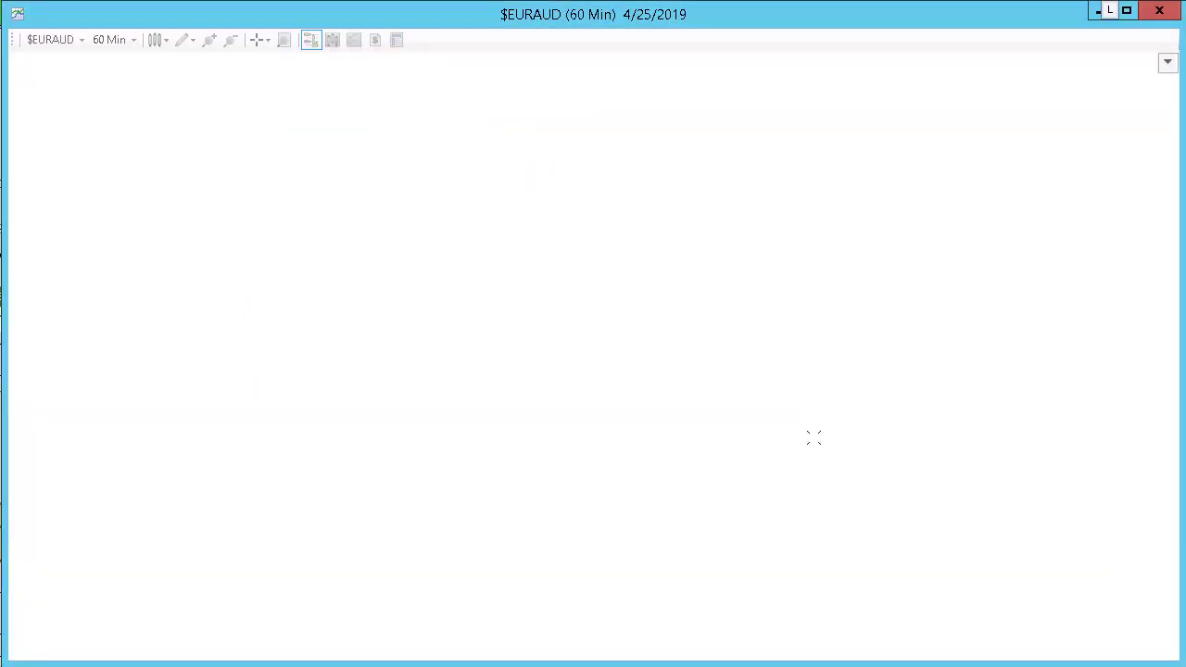
- Extend the support rectangle forward in time to about 17:00, keeping its price range
{"action": "scroll", "coordinate": [906, 337], "scroll_direction": "down", "scroll_amount": 8}
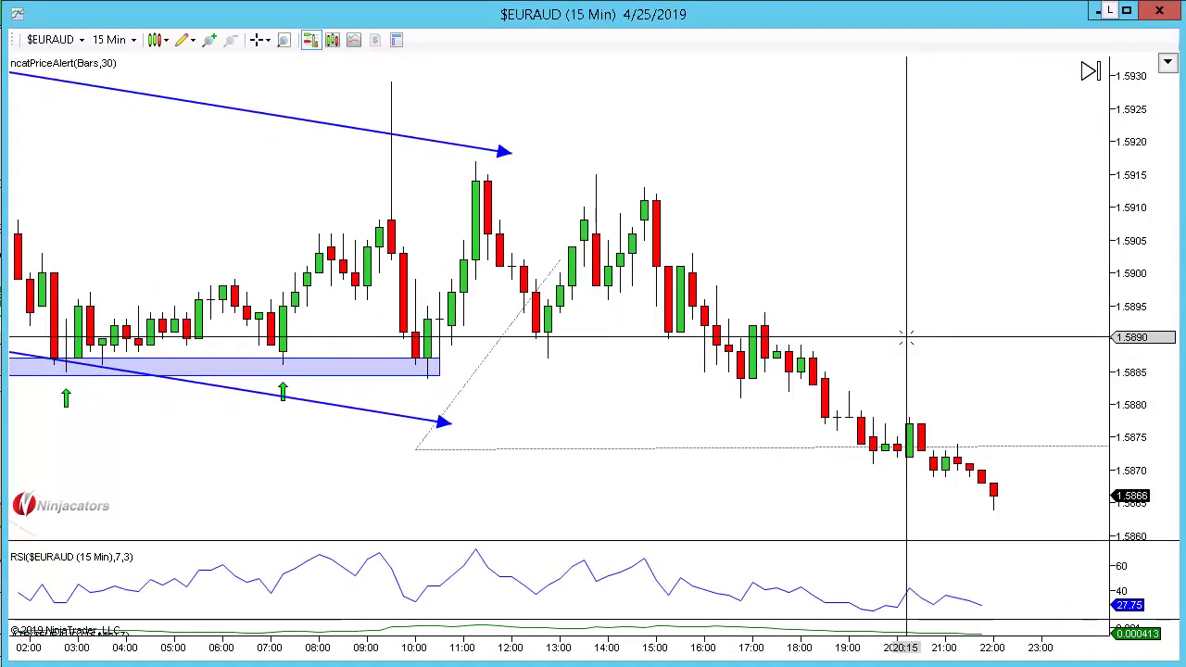
{"action": "scroll", "coordinate": [858, 329], "scroll_direction": "up", "scroll_amount": 4}
{"action": "scroll", "coordinate": [859, 327], "scroll_direction": "up", "scroll_amount": 2}
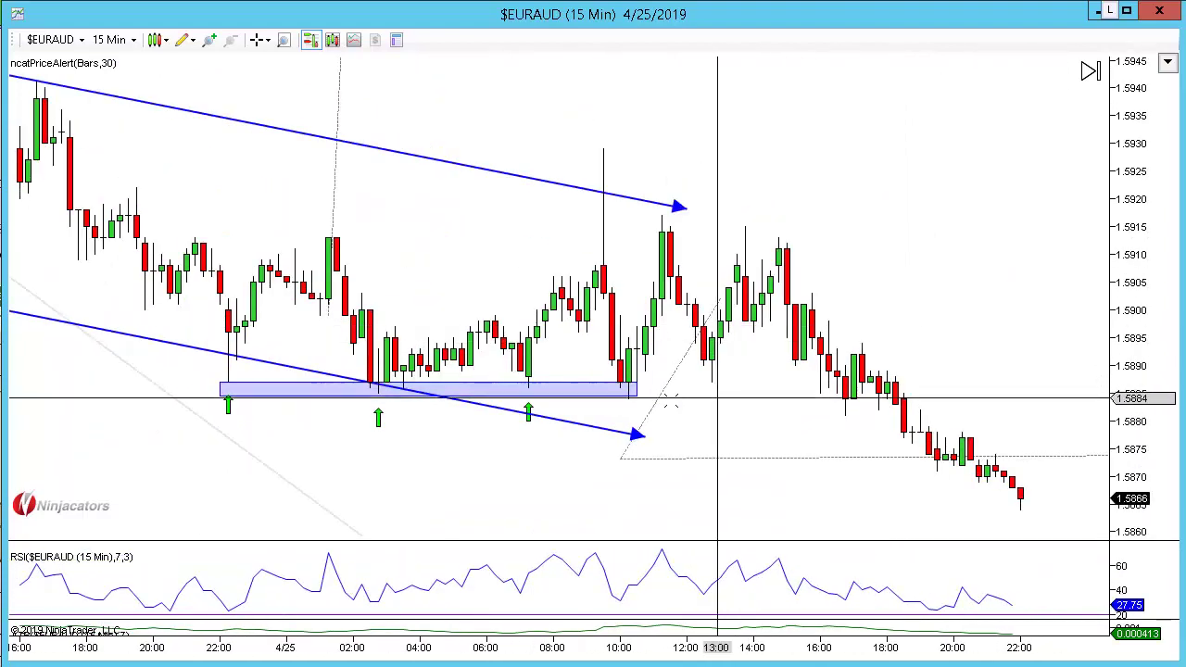
{"action": "left_click_drag", "start_coordinate": [703, 397], "coordinate": [853, 398]}
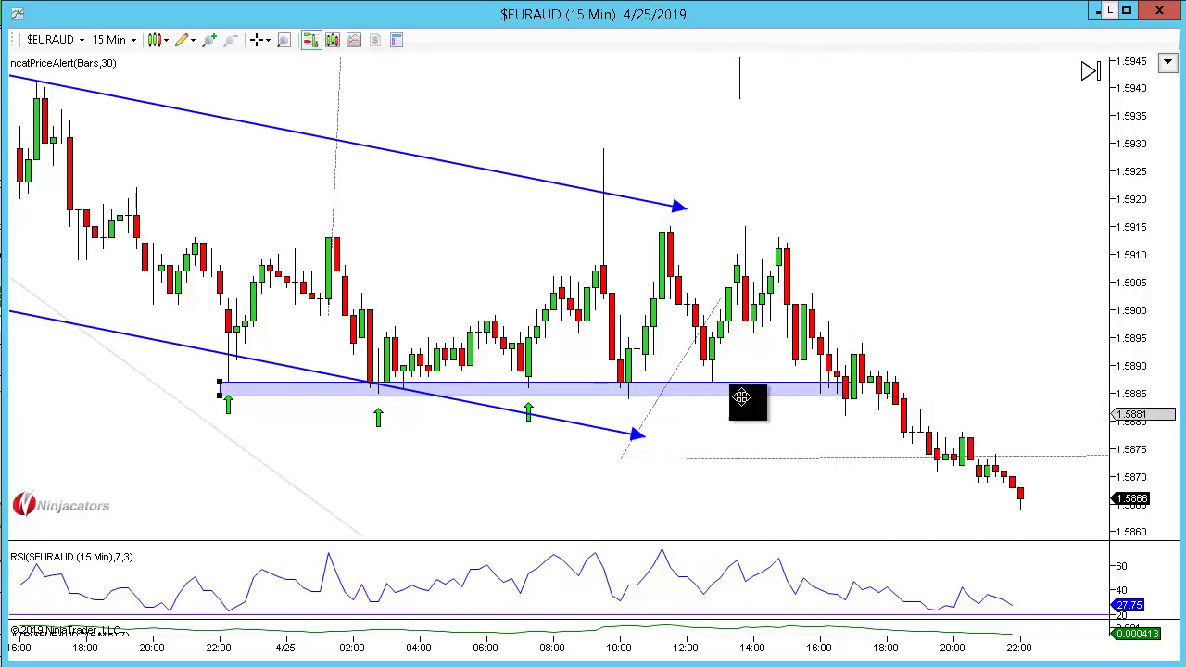
- Examine the price action from the initial rally through the latest bars on the 15-minute chart
{"action": "scroll", "coordinate": [899, 484], "scroll_direction": "down", "scroll_amount": 1}
{"action": "scroll", "coordinate": [907, 488], "scroll_direction": "down", "scroll_amount": 1}
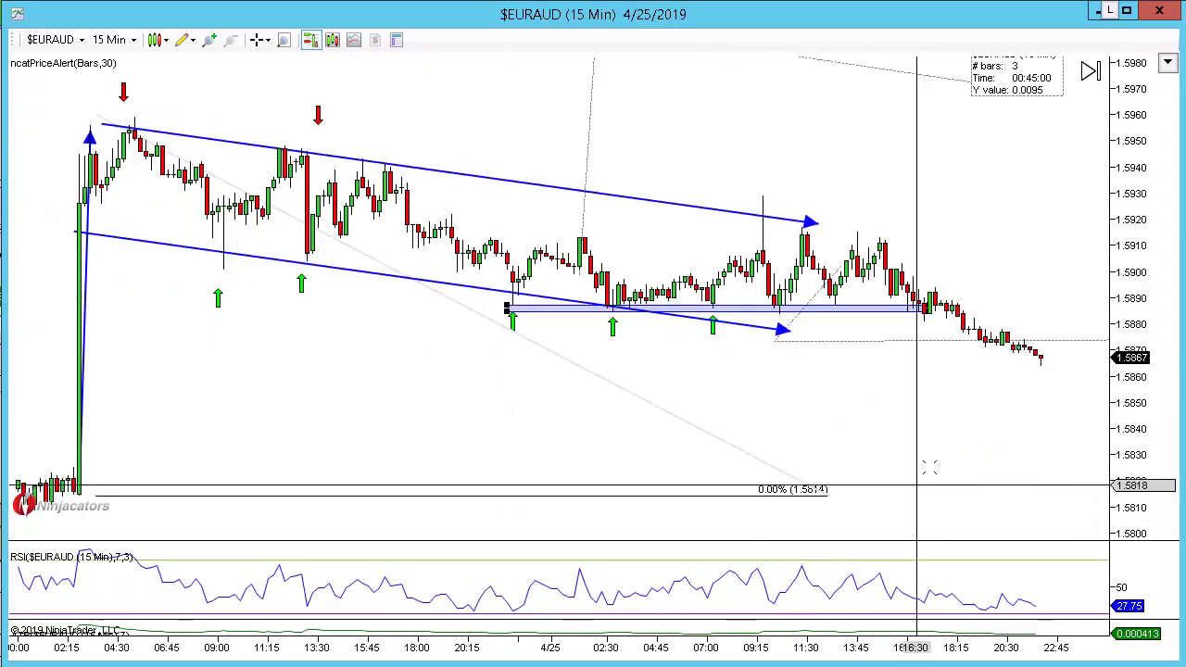
{"action": "scroll", "coordinate": [792, 258], "scroll_direction": "down", "scroll_amount": 1}
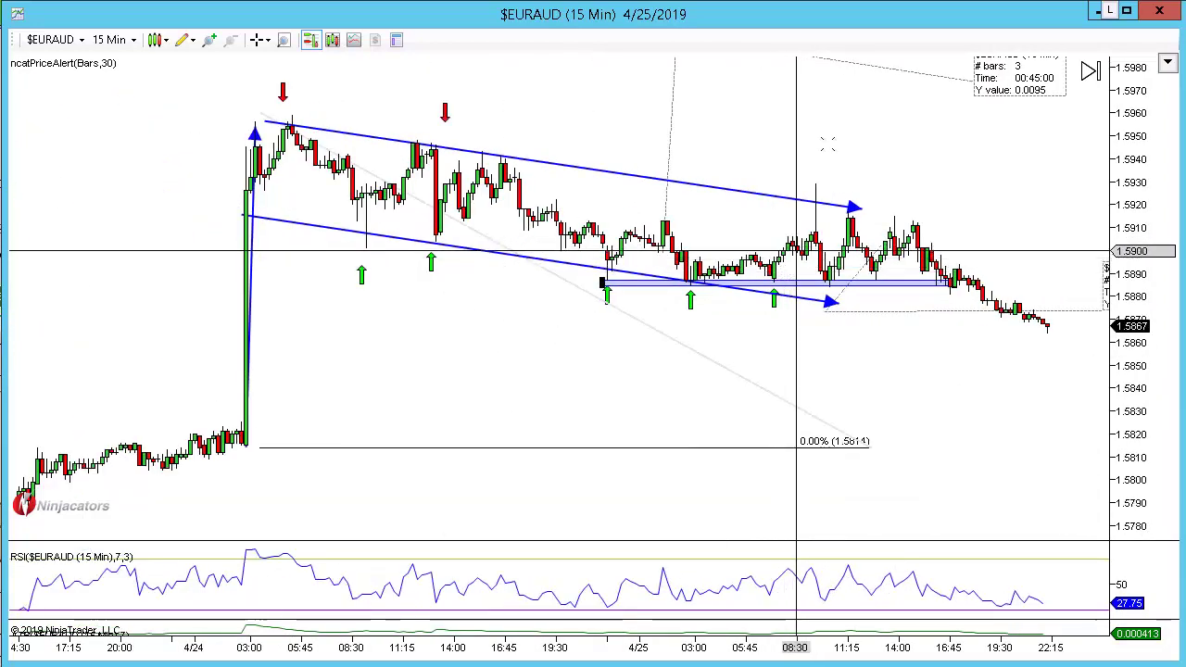
{"action": "scroll", "coordinate": [741, 334], "scroll_direction": "down", "scroll_amount": 1}
{"action": "left_click_drag", "start_coordinate": [936, 371], "coordinate": [514, 373]}
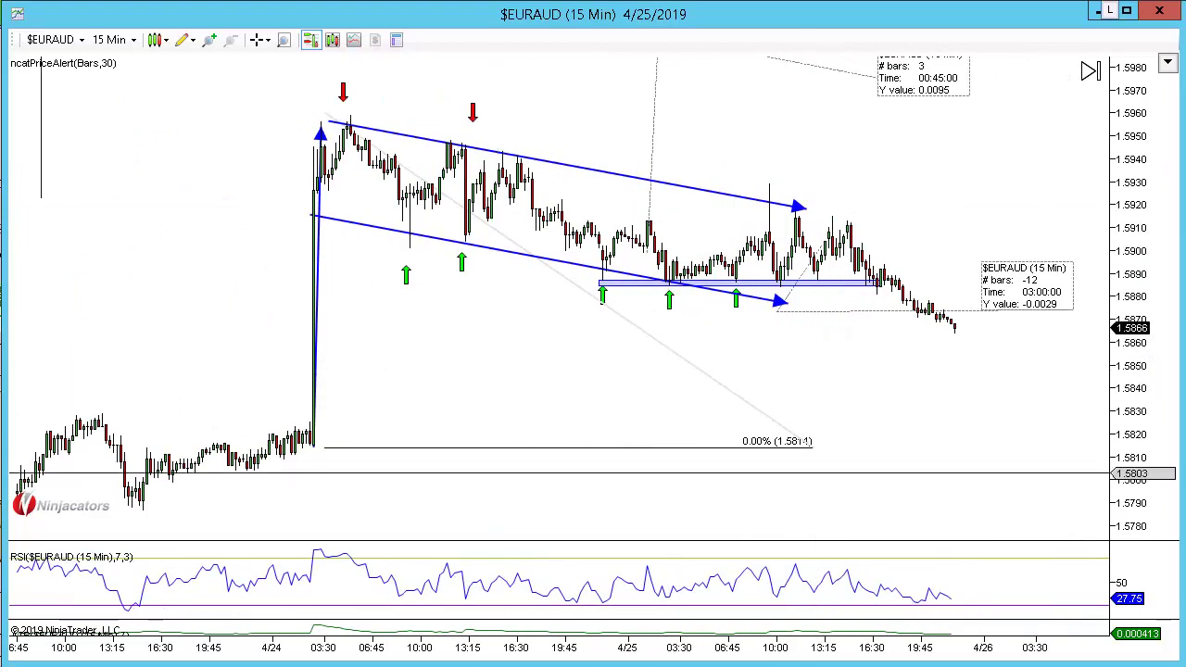